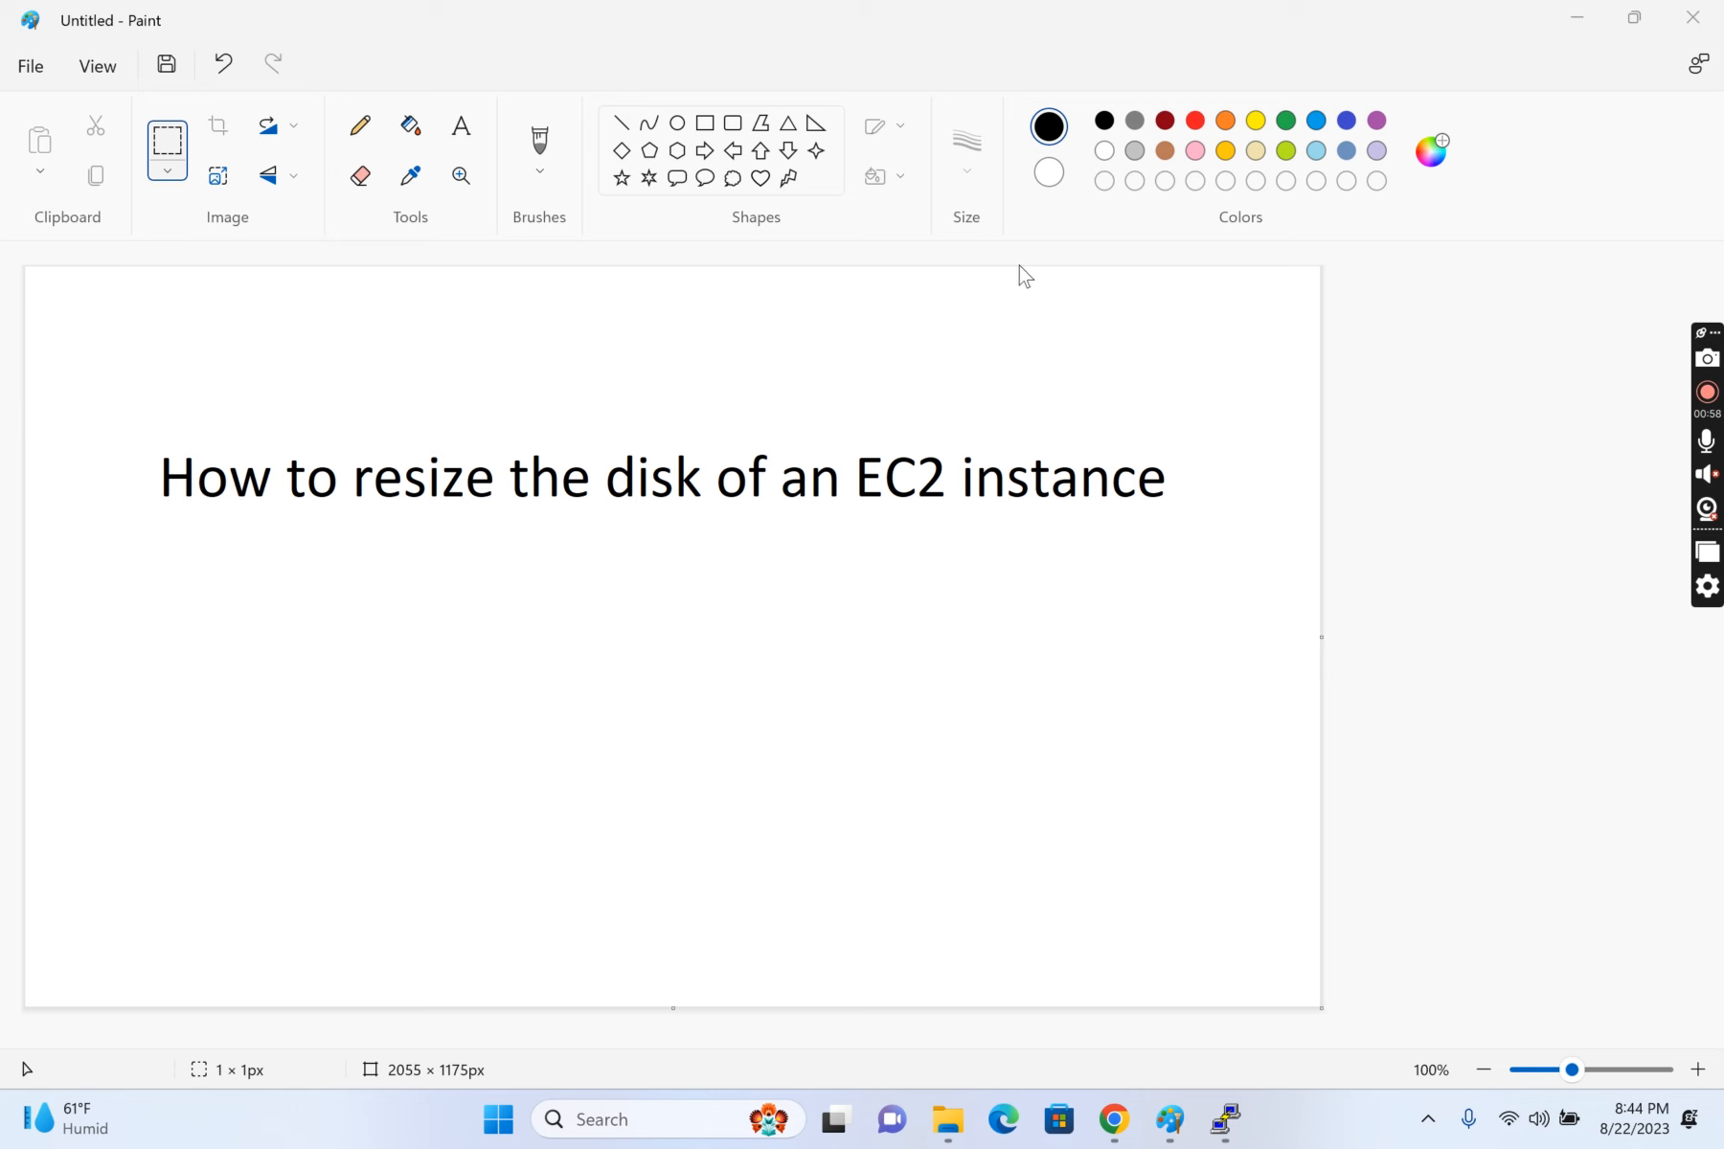
Step: Switch to Chrome and open the EBS volume attached to the running instance Re from its storage details
{"action": "left_click", "coordinate": [1126, 1130]}
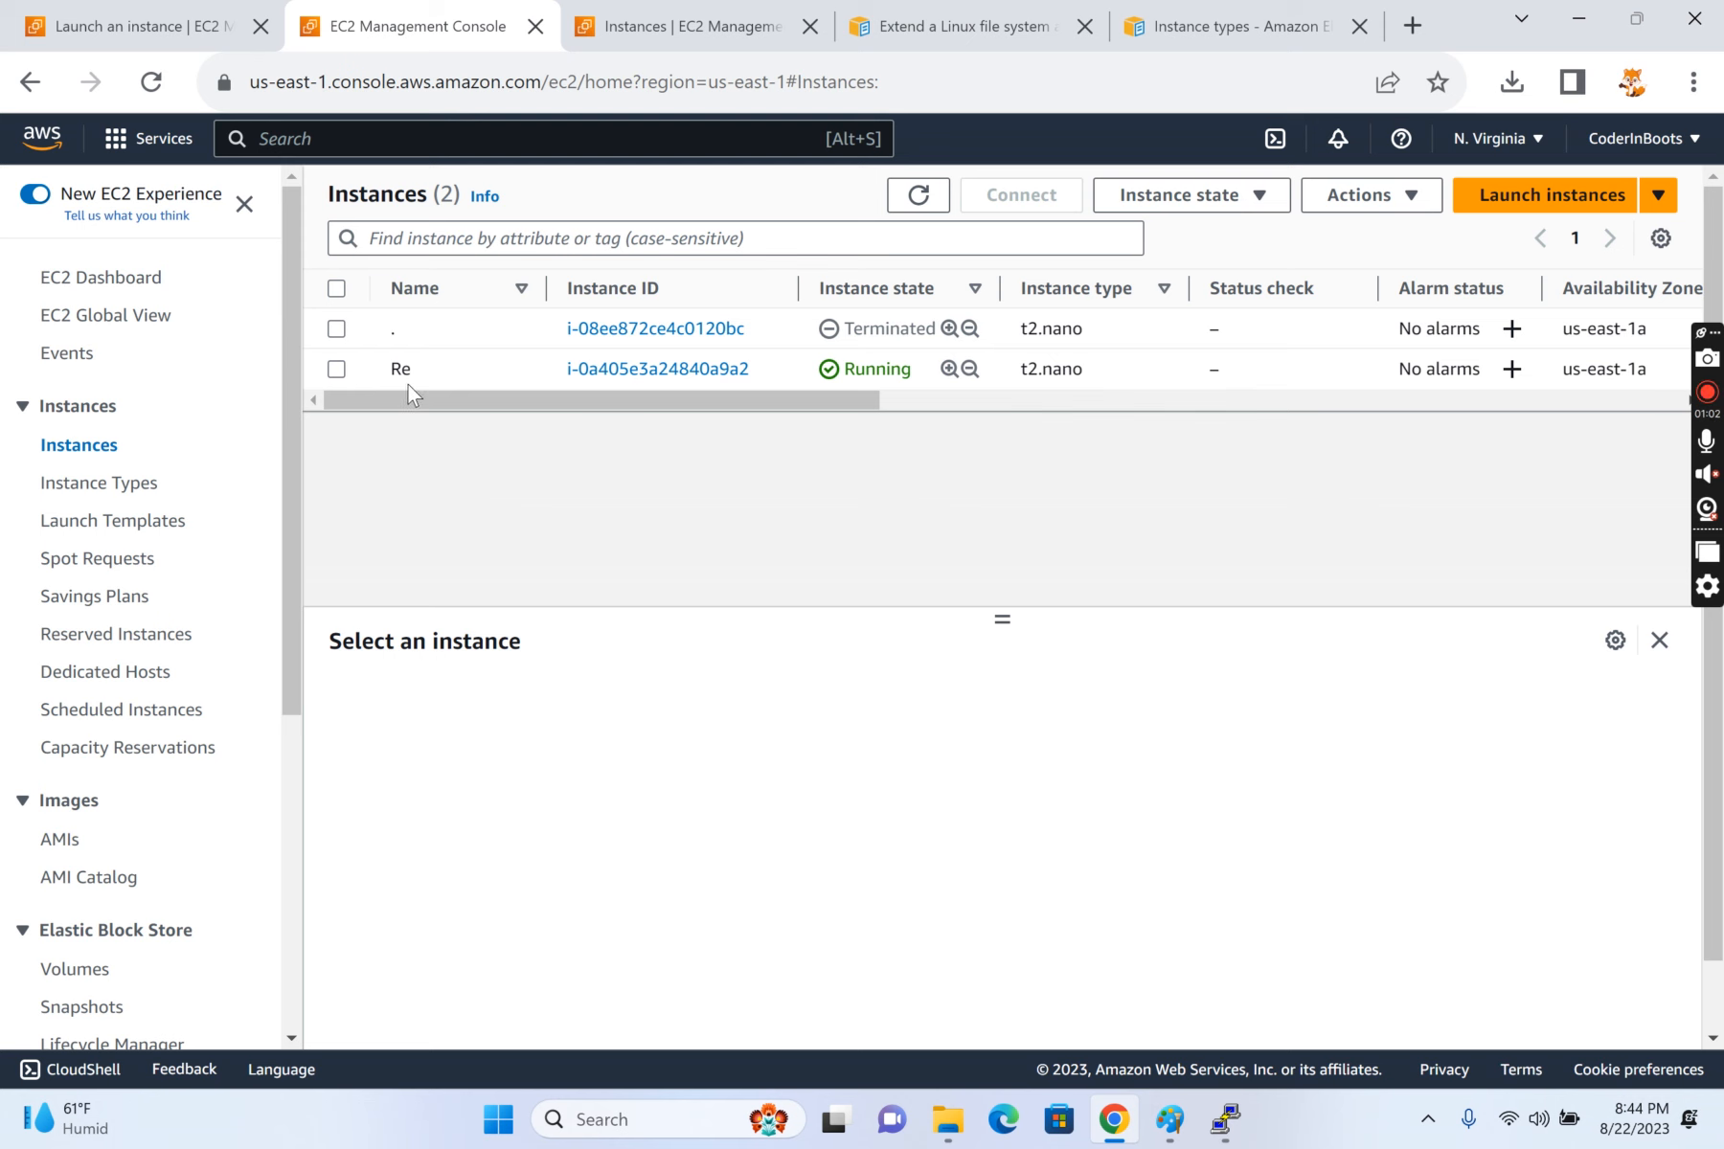
{"action": "left_click", "coordinate": [336, 370]}
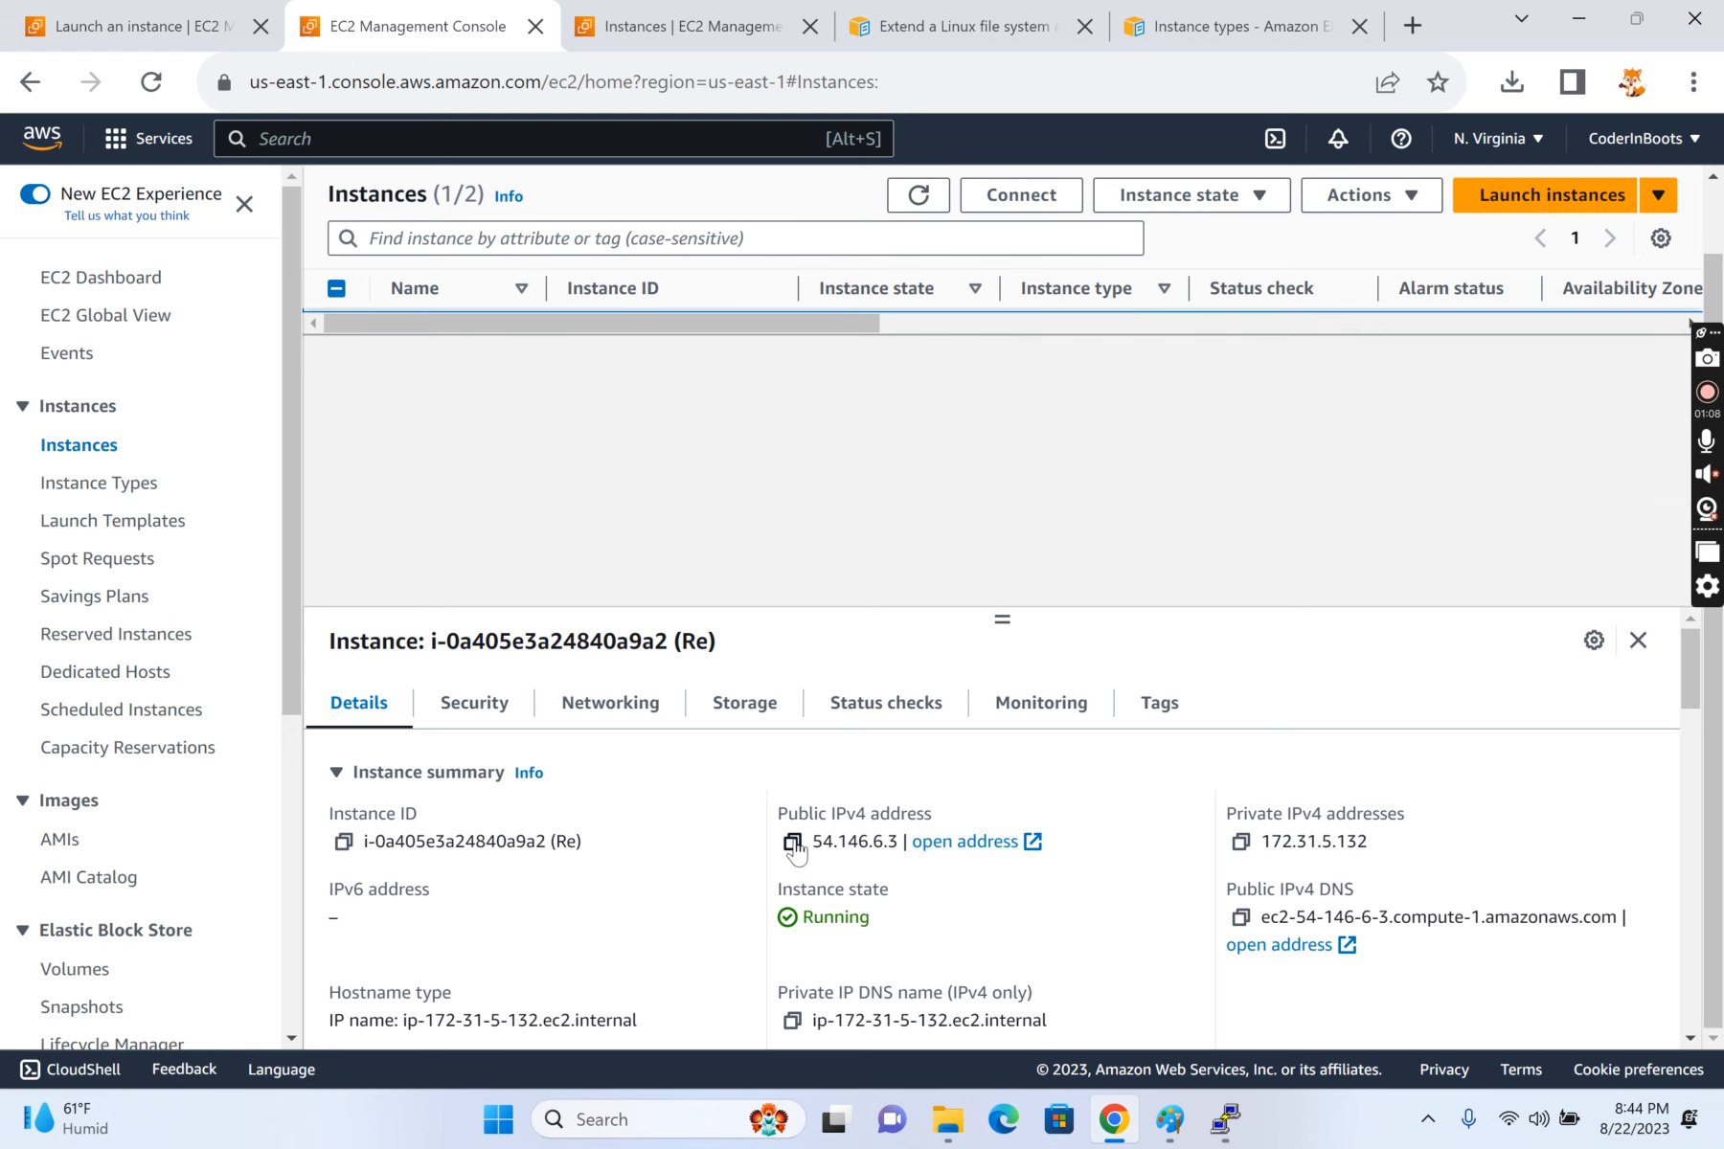
{"action": "left_click", "coordinate": [739, 704]}
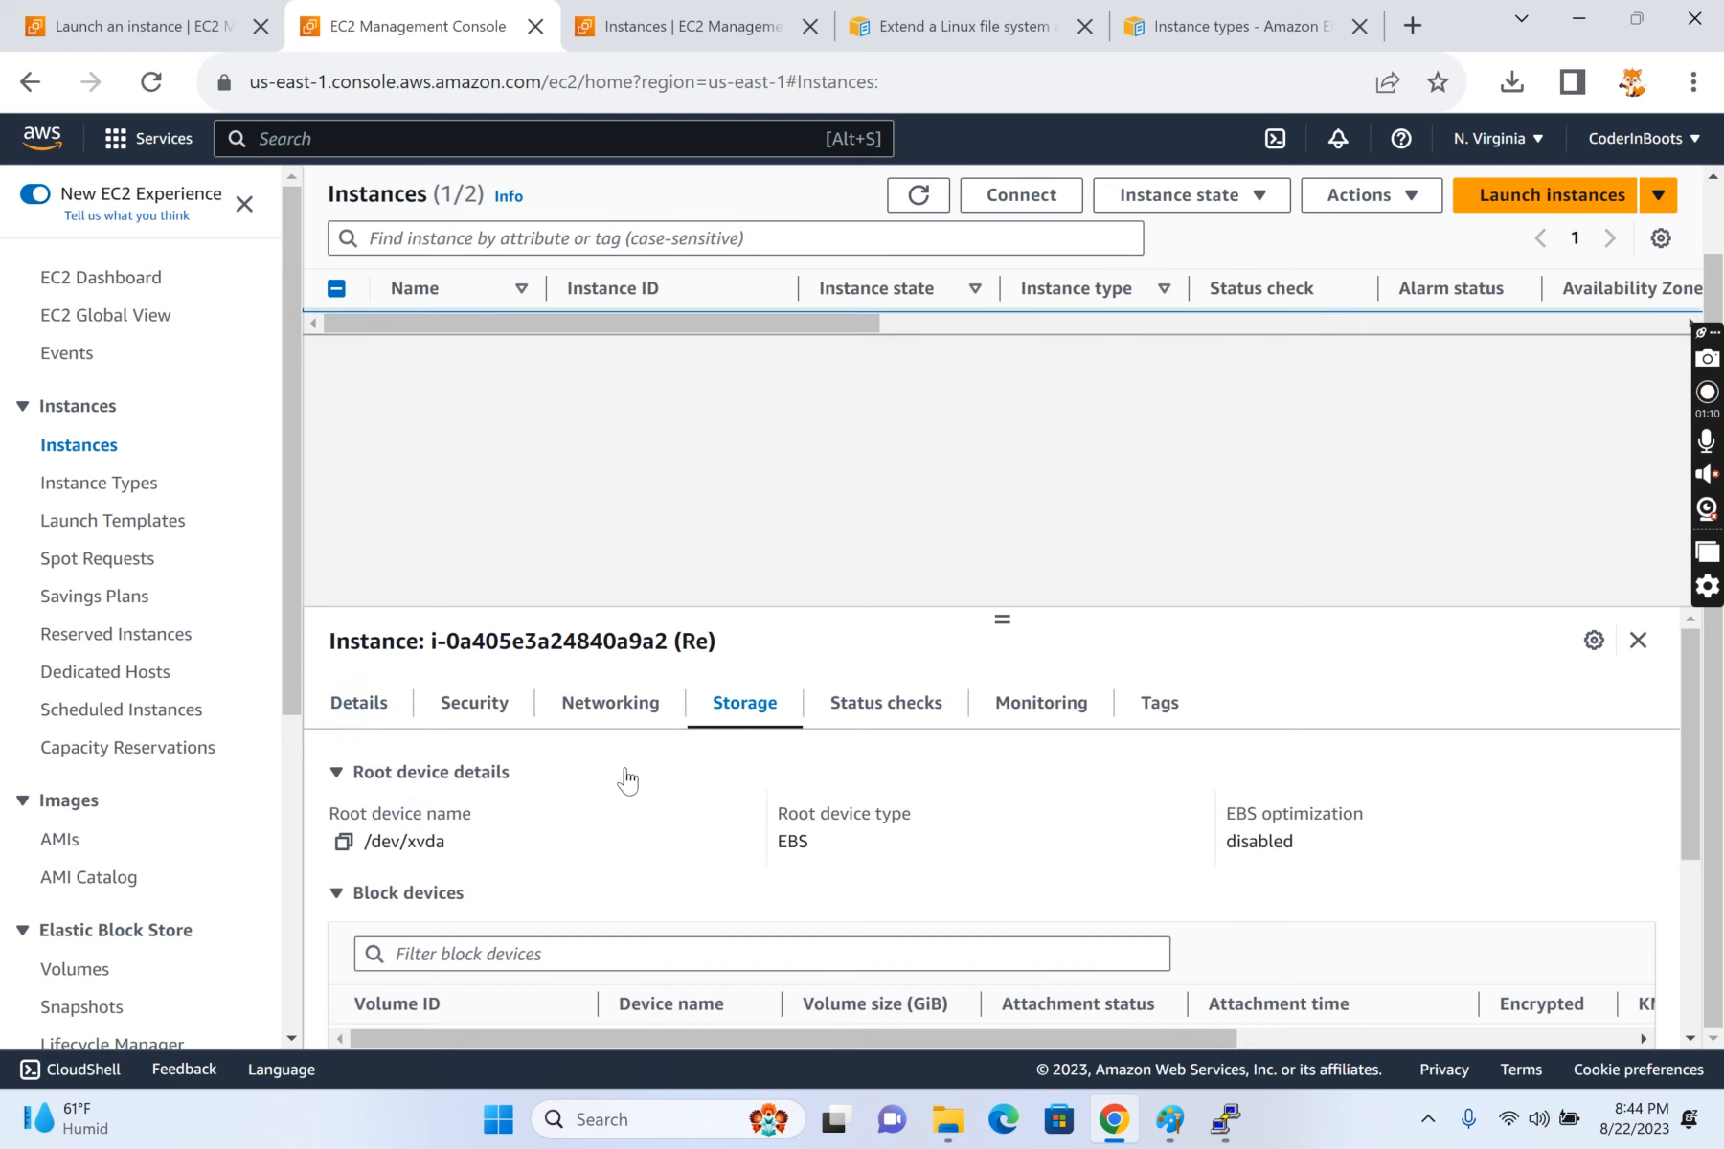
{"action": "scroll", "coordinate": [538, 805], "scroll_direction": "down", "scroll_amount": 3}
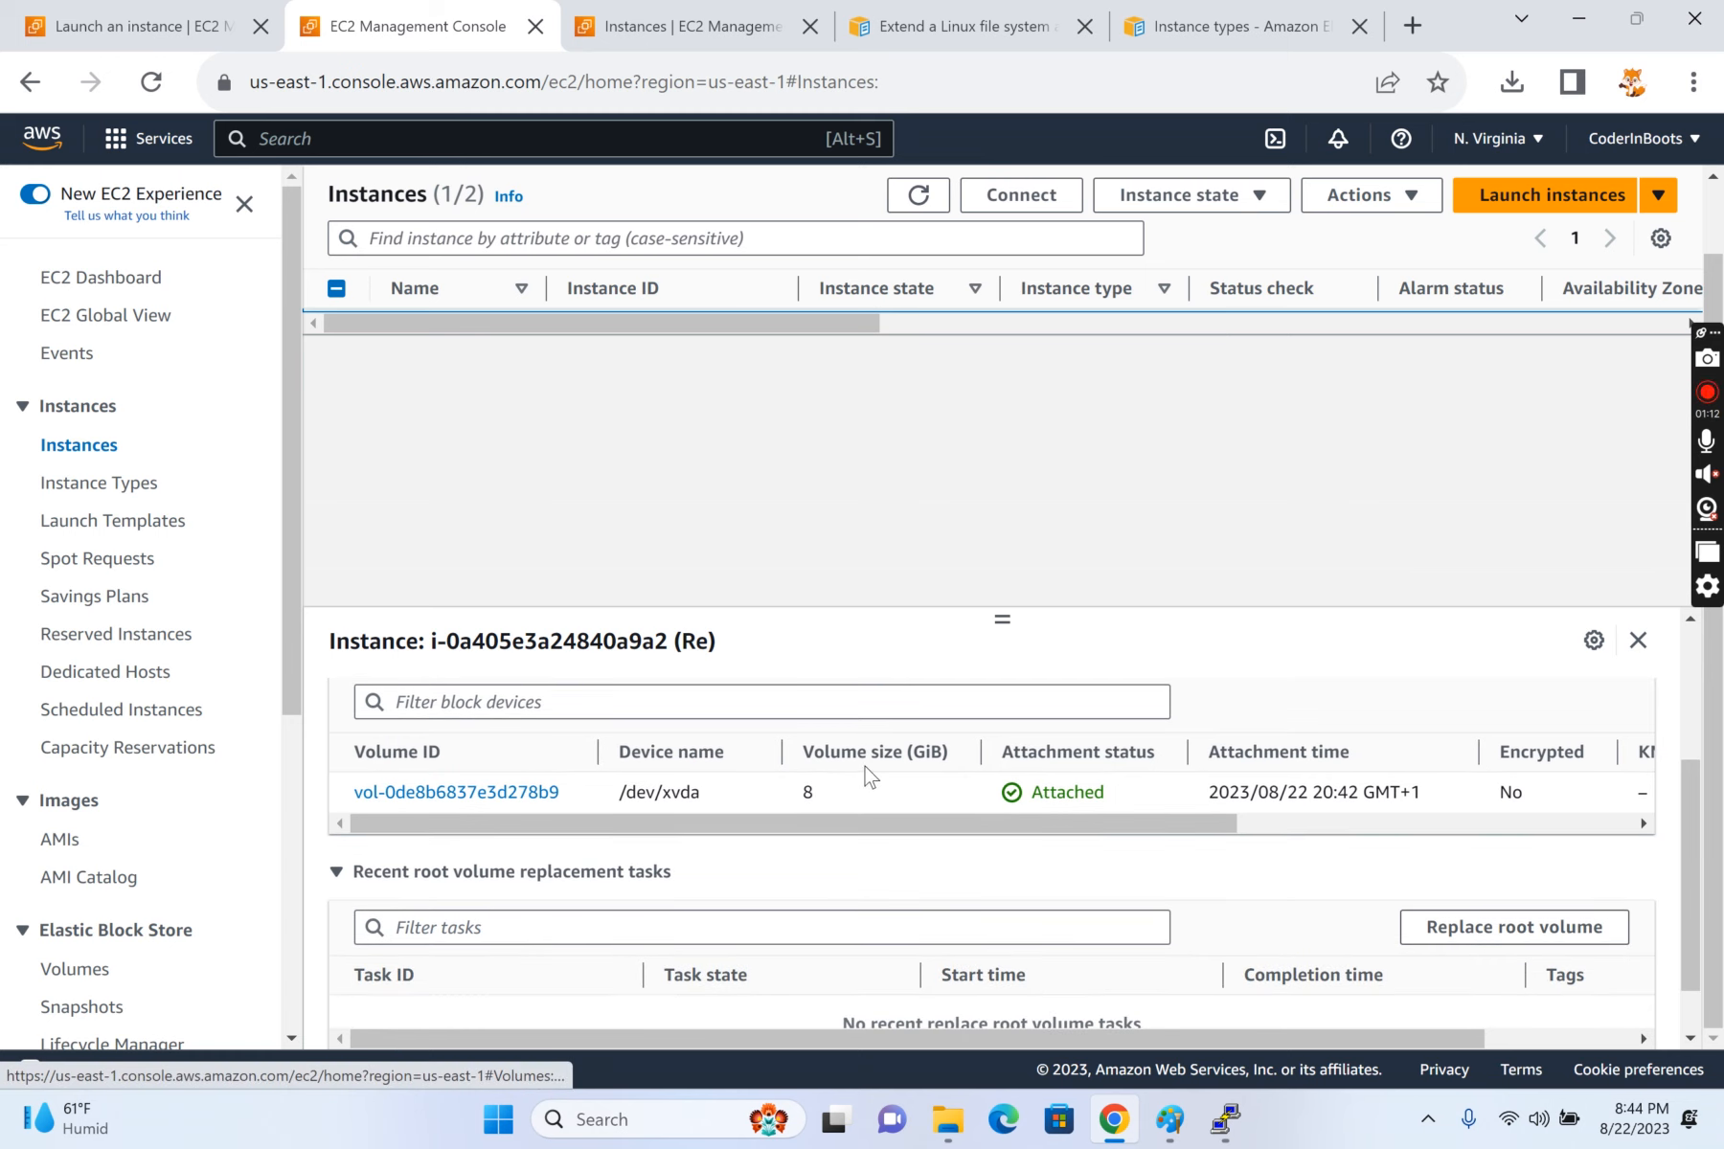
{"action": "left_click_drag", "start_coordinate": [781, 802], "coordinate": [840, 804]}
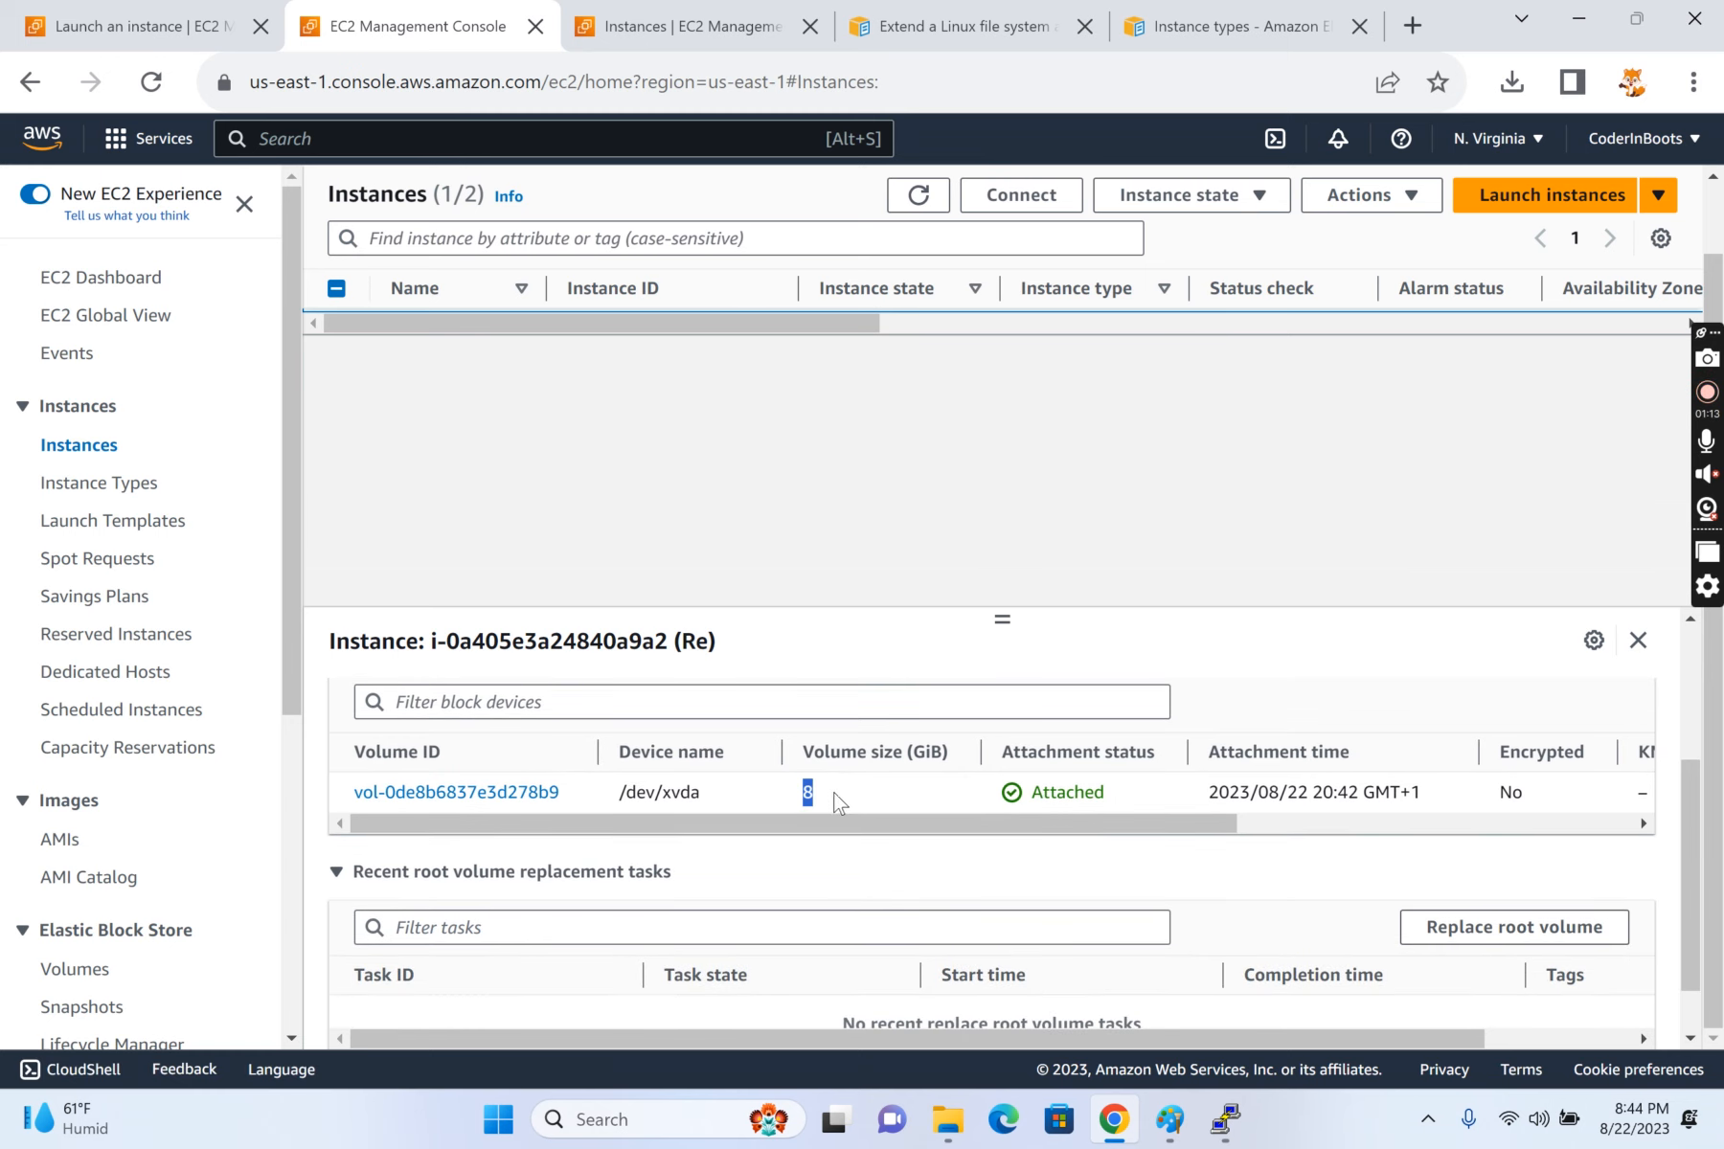
{"action": "left_click", "coordinate": [513, 794]}
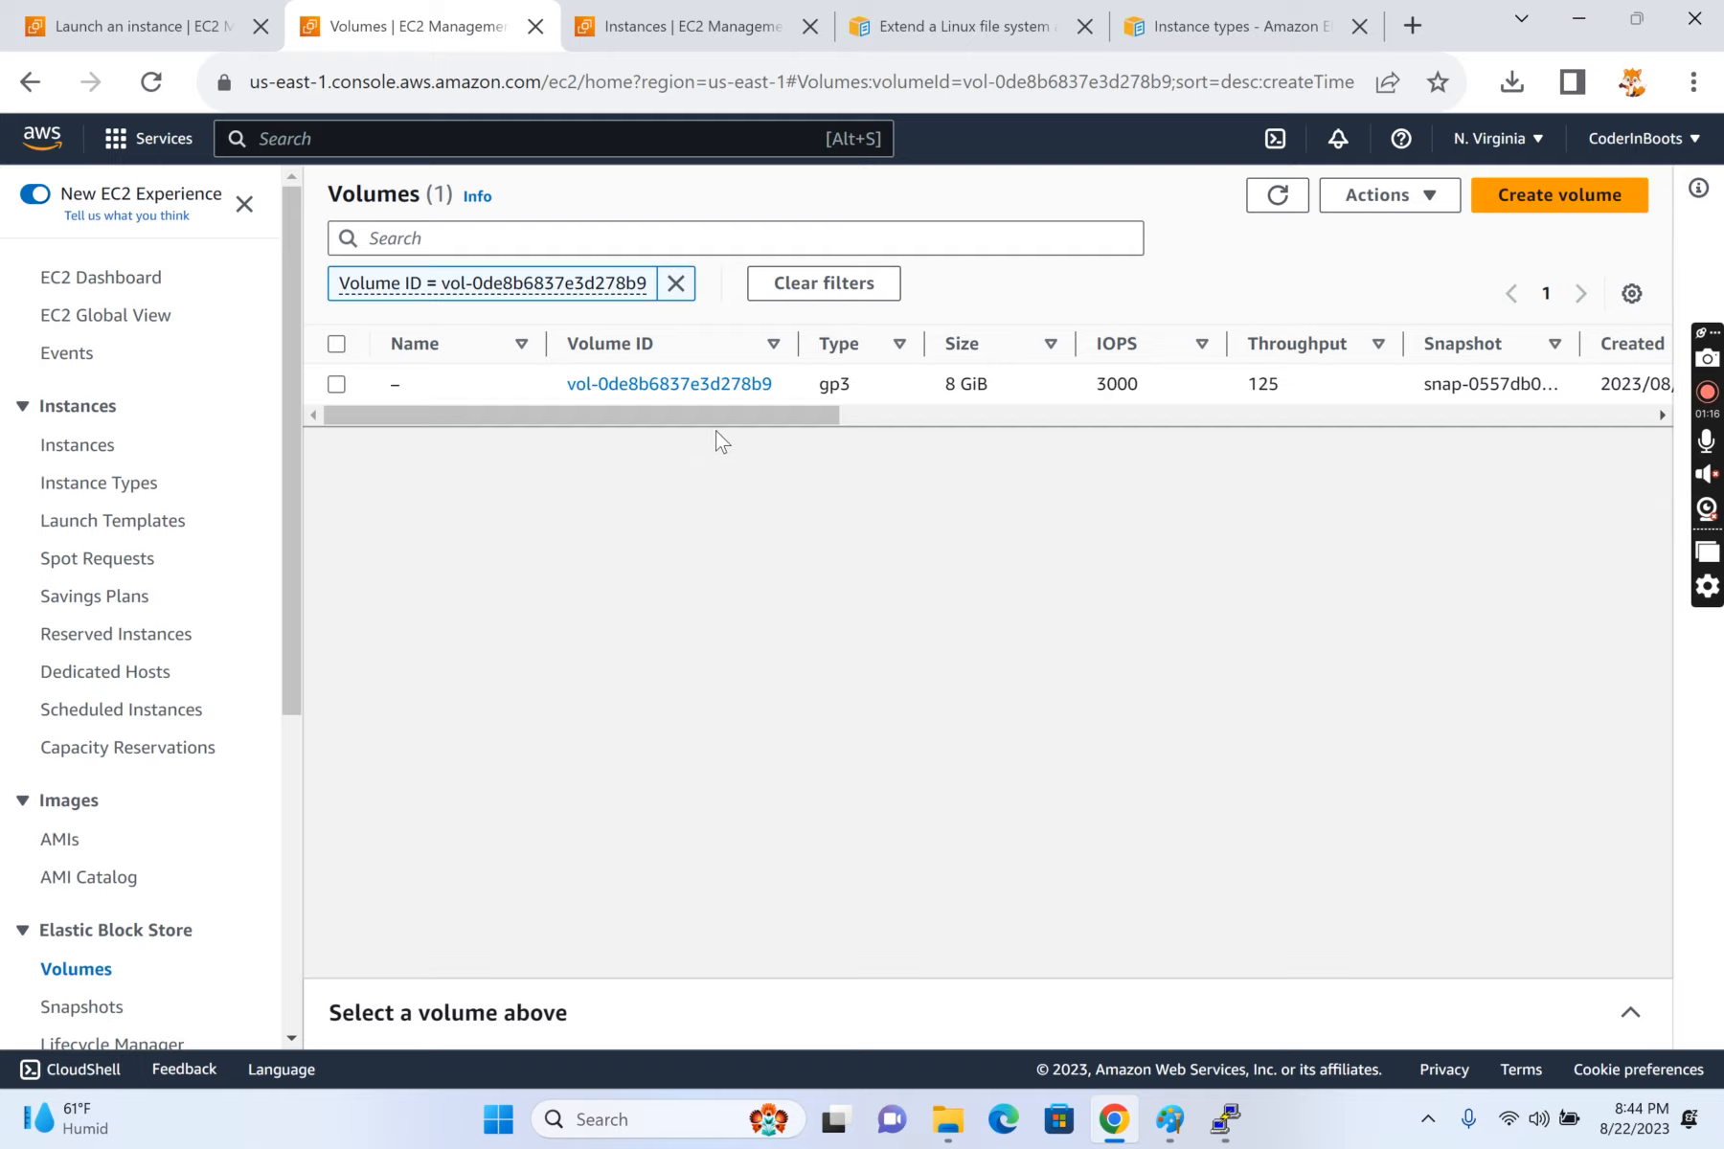
Step: Examine the volume's state, attached instance and volume status, refreshing the volume list to check for updates
{"action": "left_click_drag", "start_coordinate": [735, 419], "coordinate": [1024, 427]}
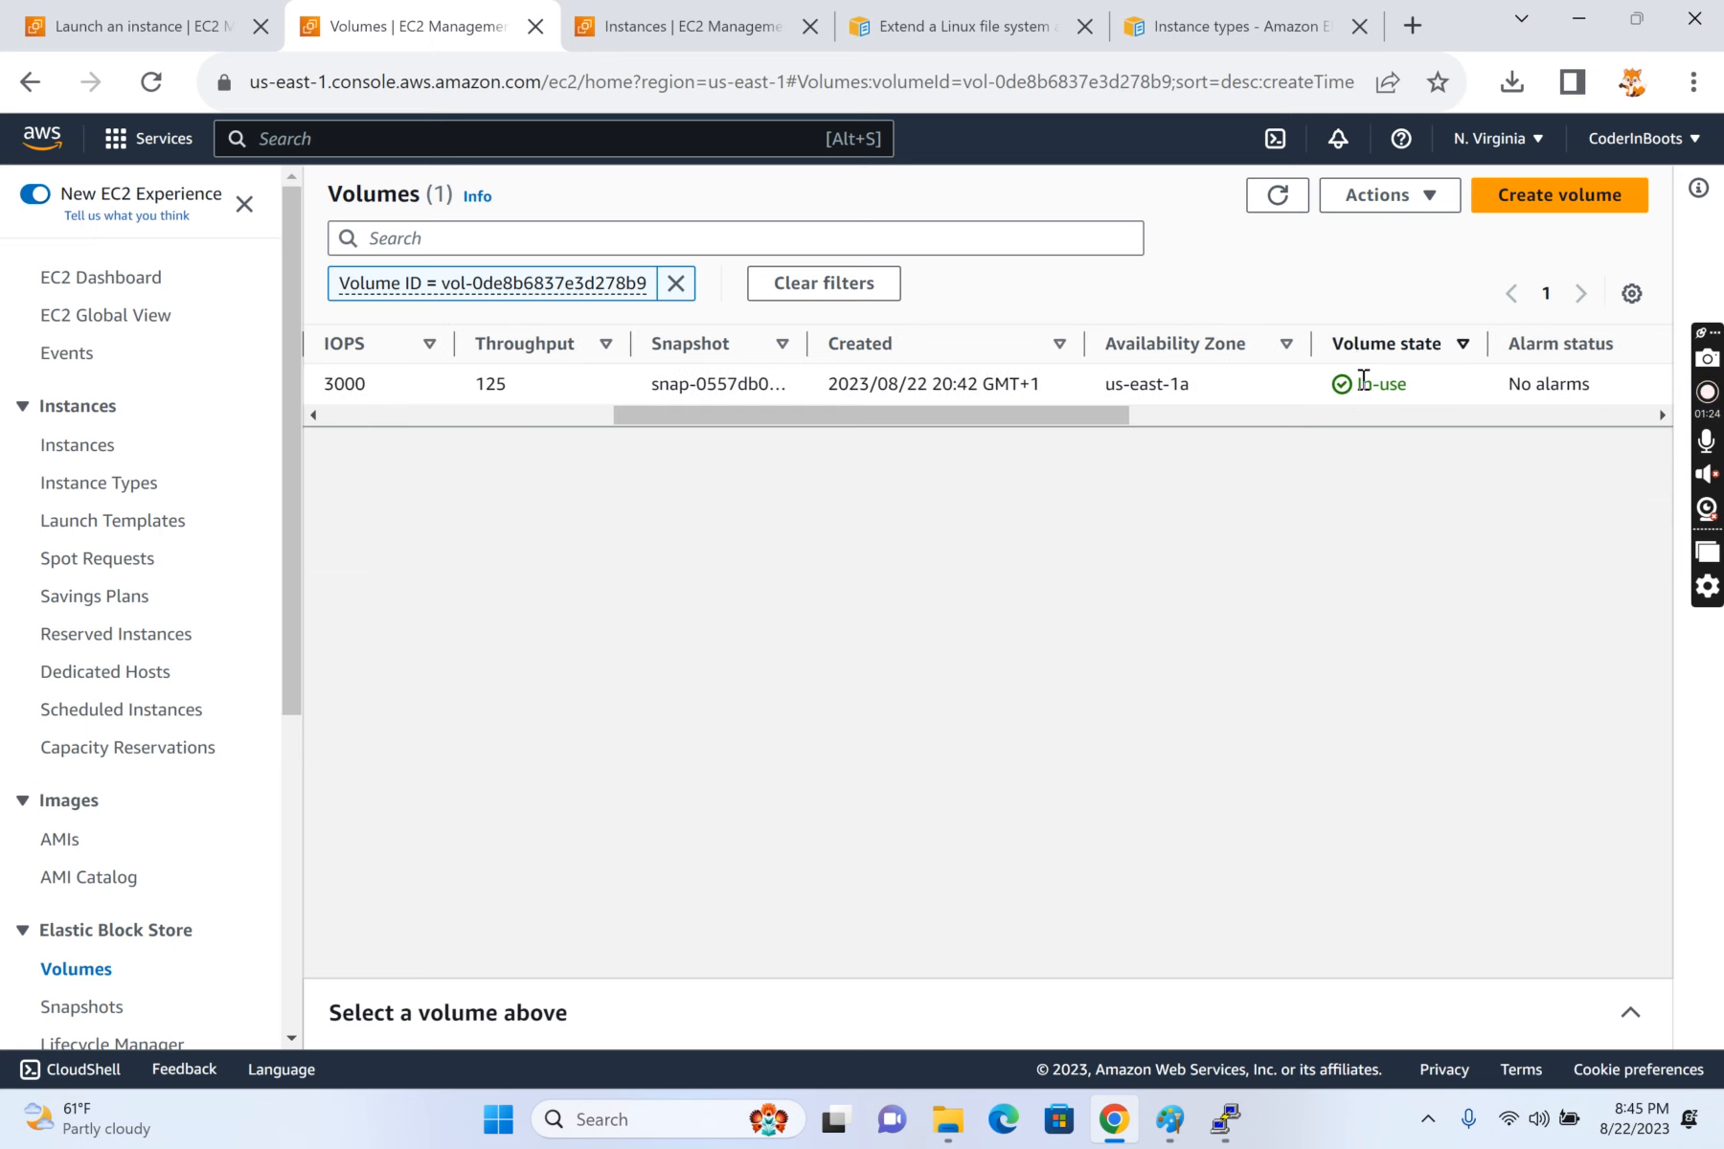
{"action": "double_click", "coordinate": [1352, 387]}
{"action": "left_click", "coordinate": [1070, 427]}
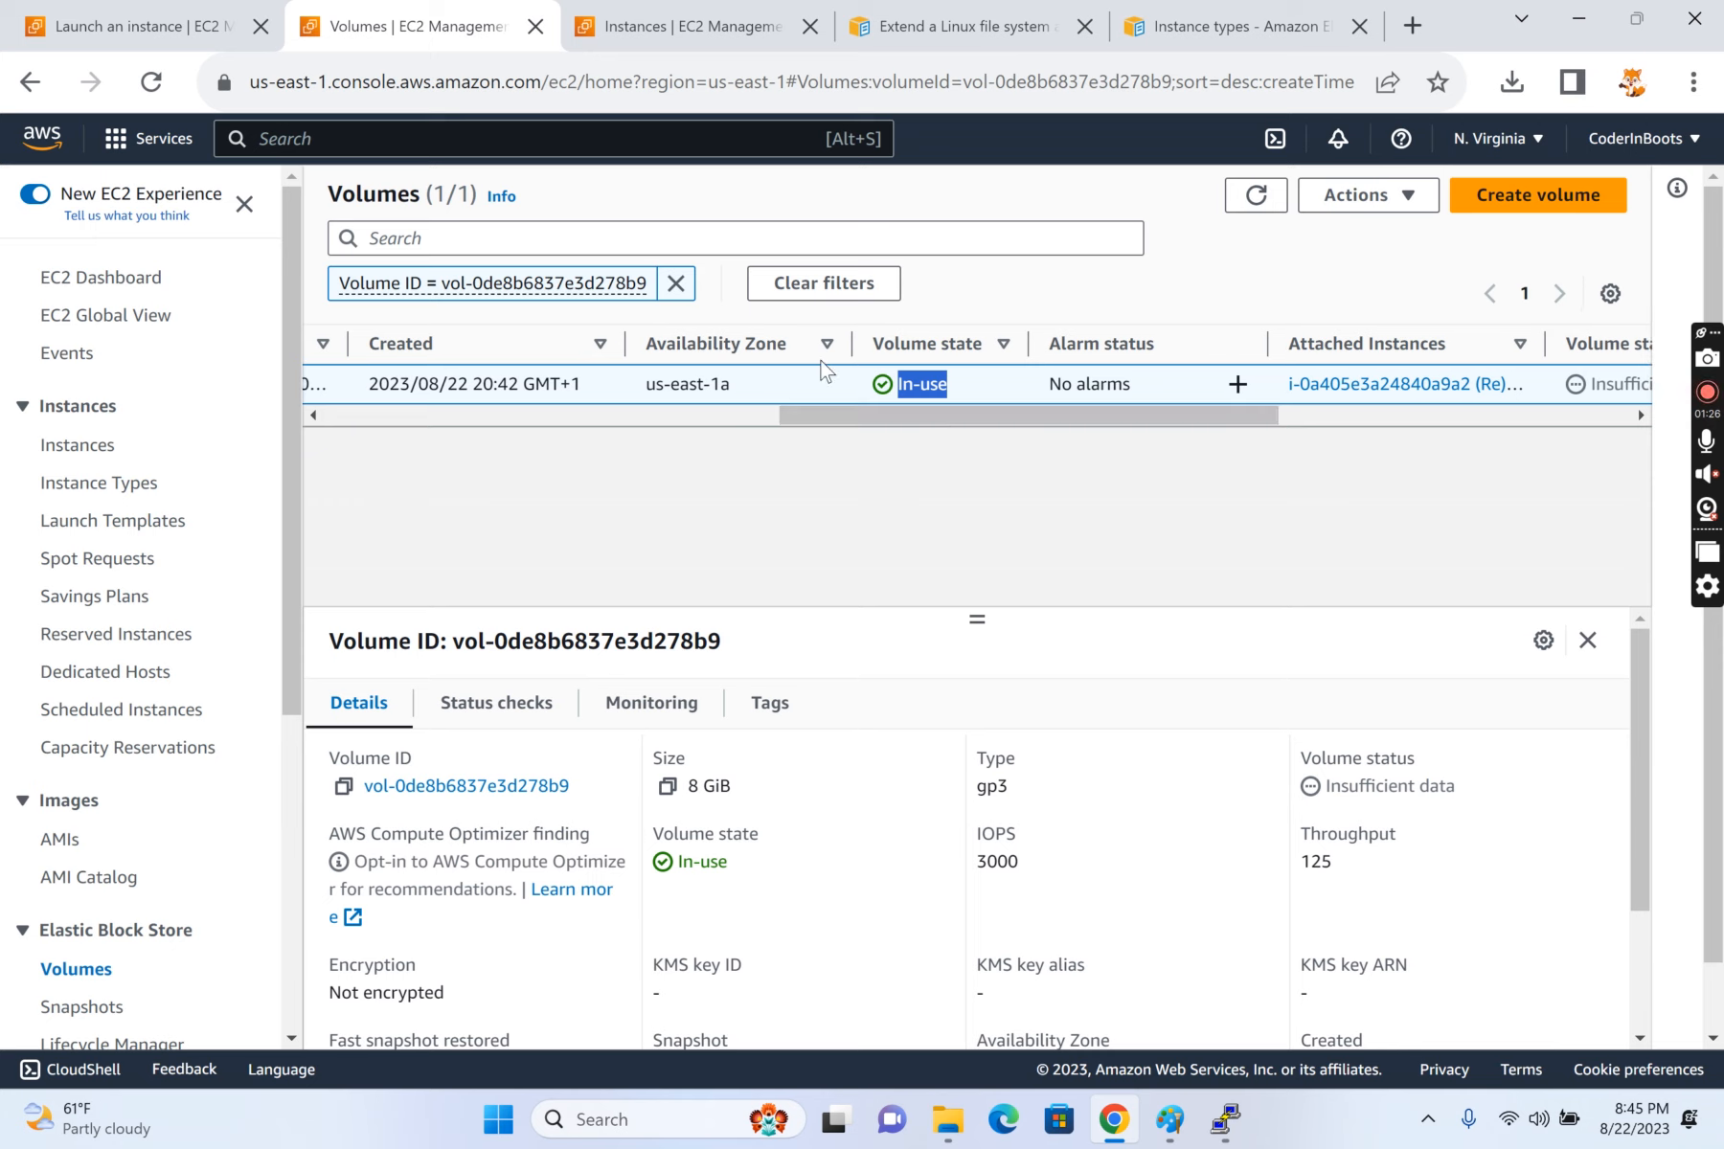
{"action": "left_click_drag", "start_coordinate": [977, 430], "coordinate": [1226, 428]}
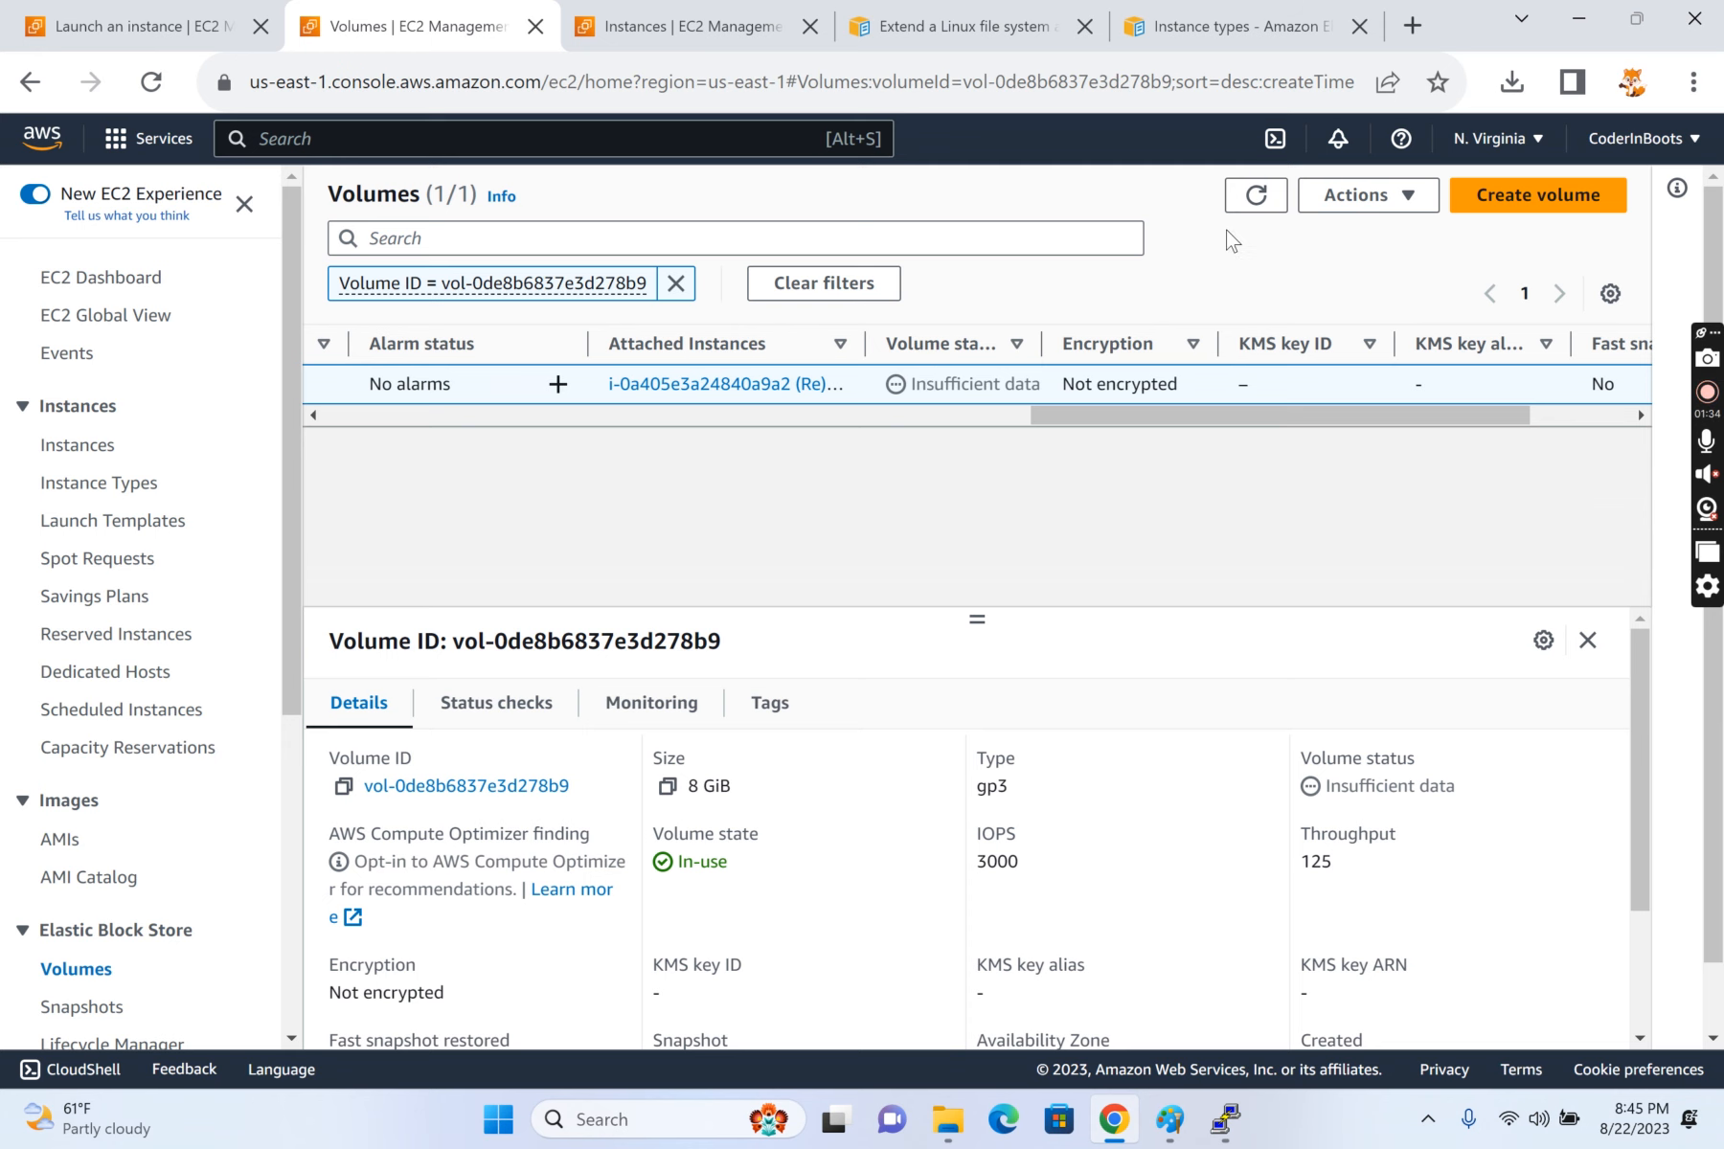
{"action": "left_click", "coordinate": [1252, 199]}
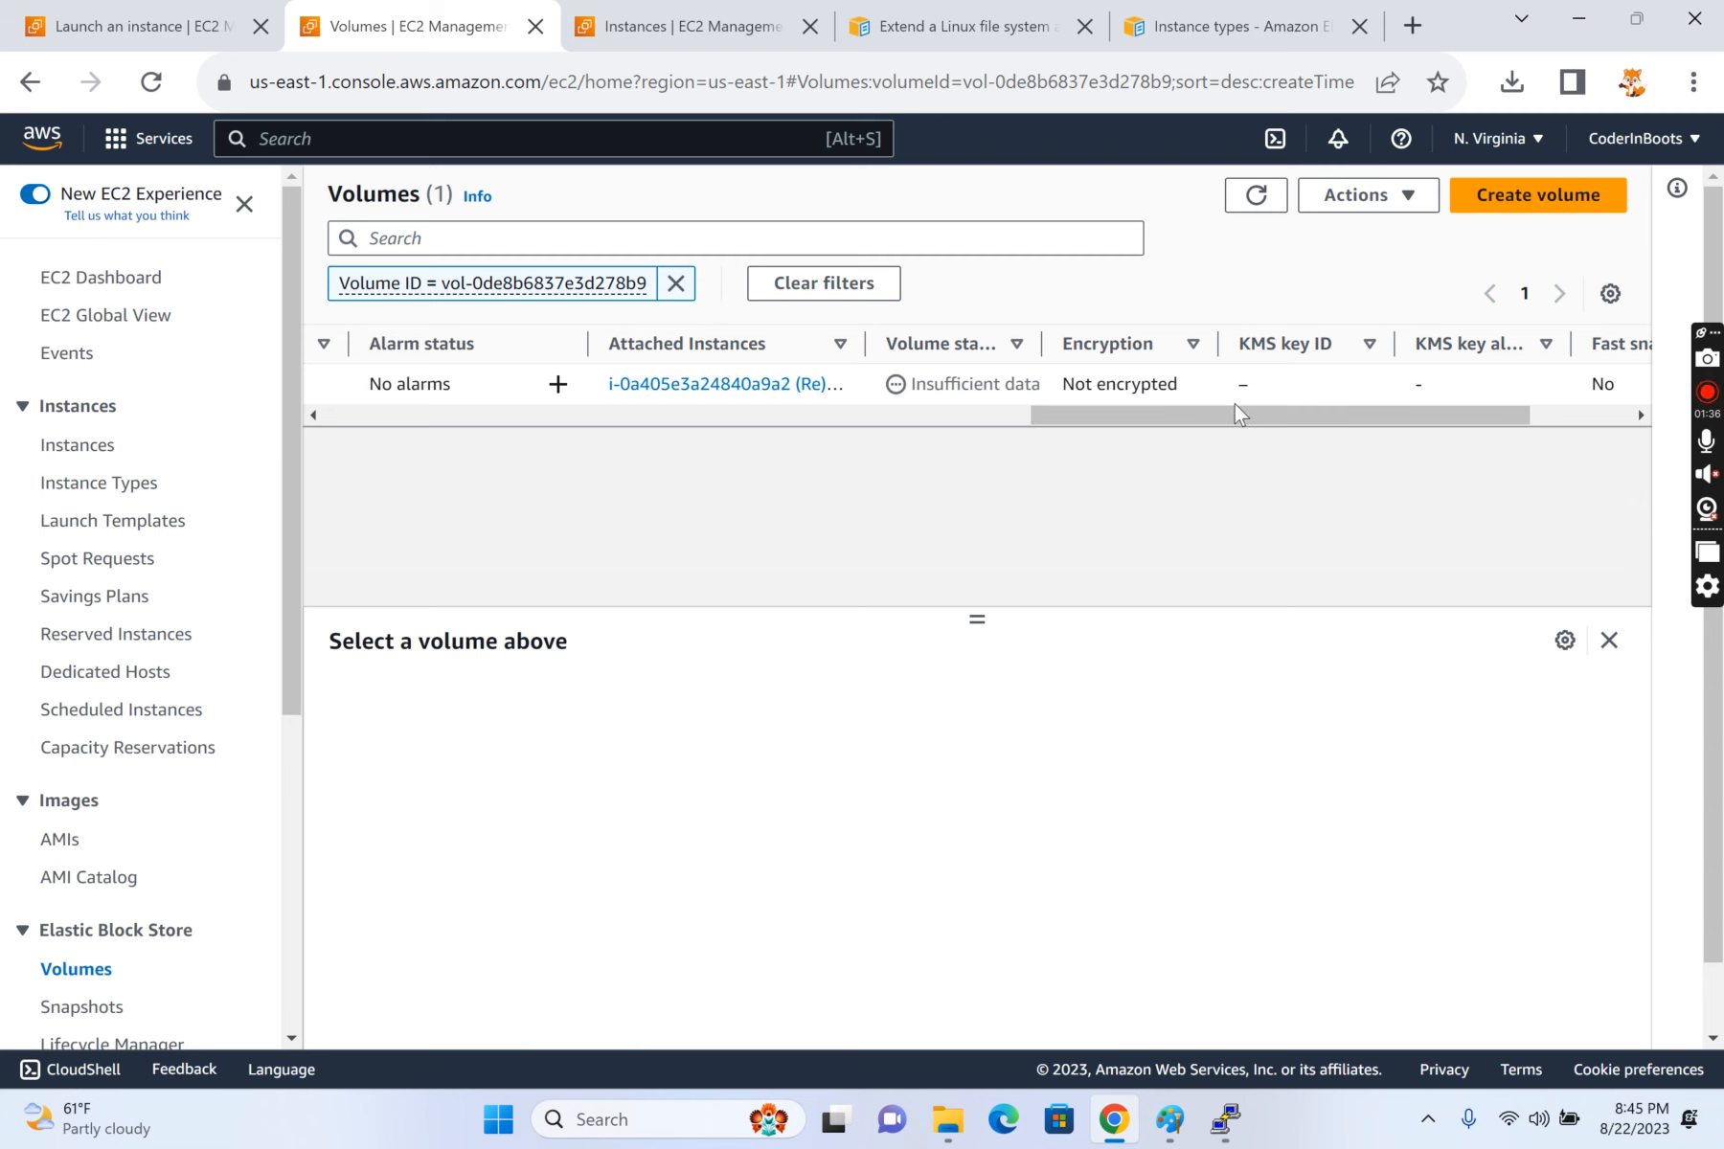
{"action": "left_click", "coordinate": [925, 381]}
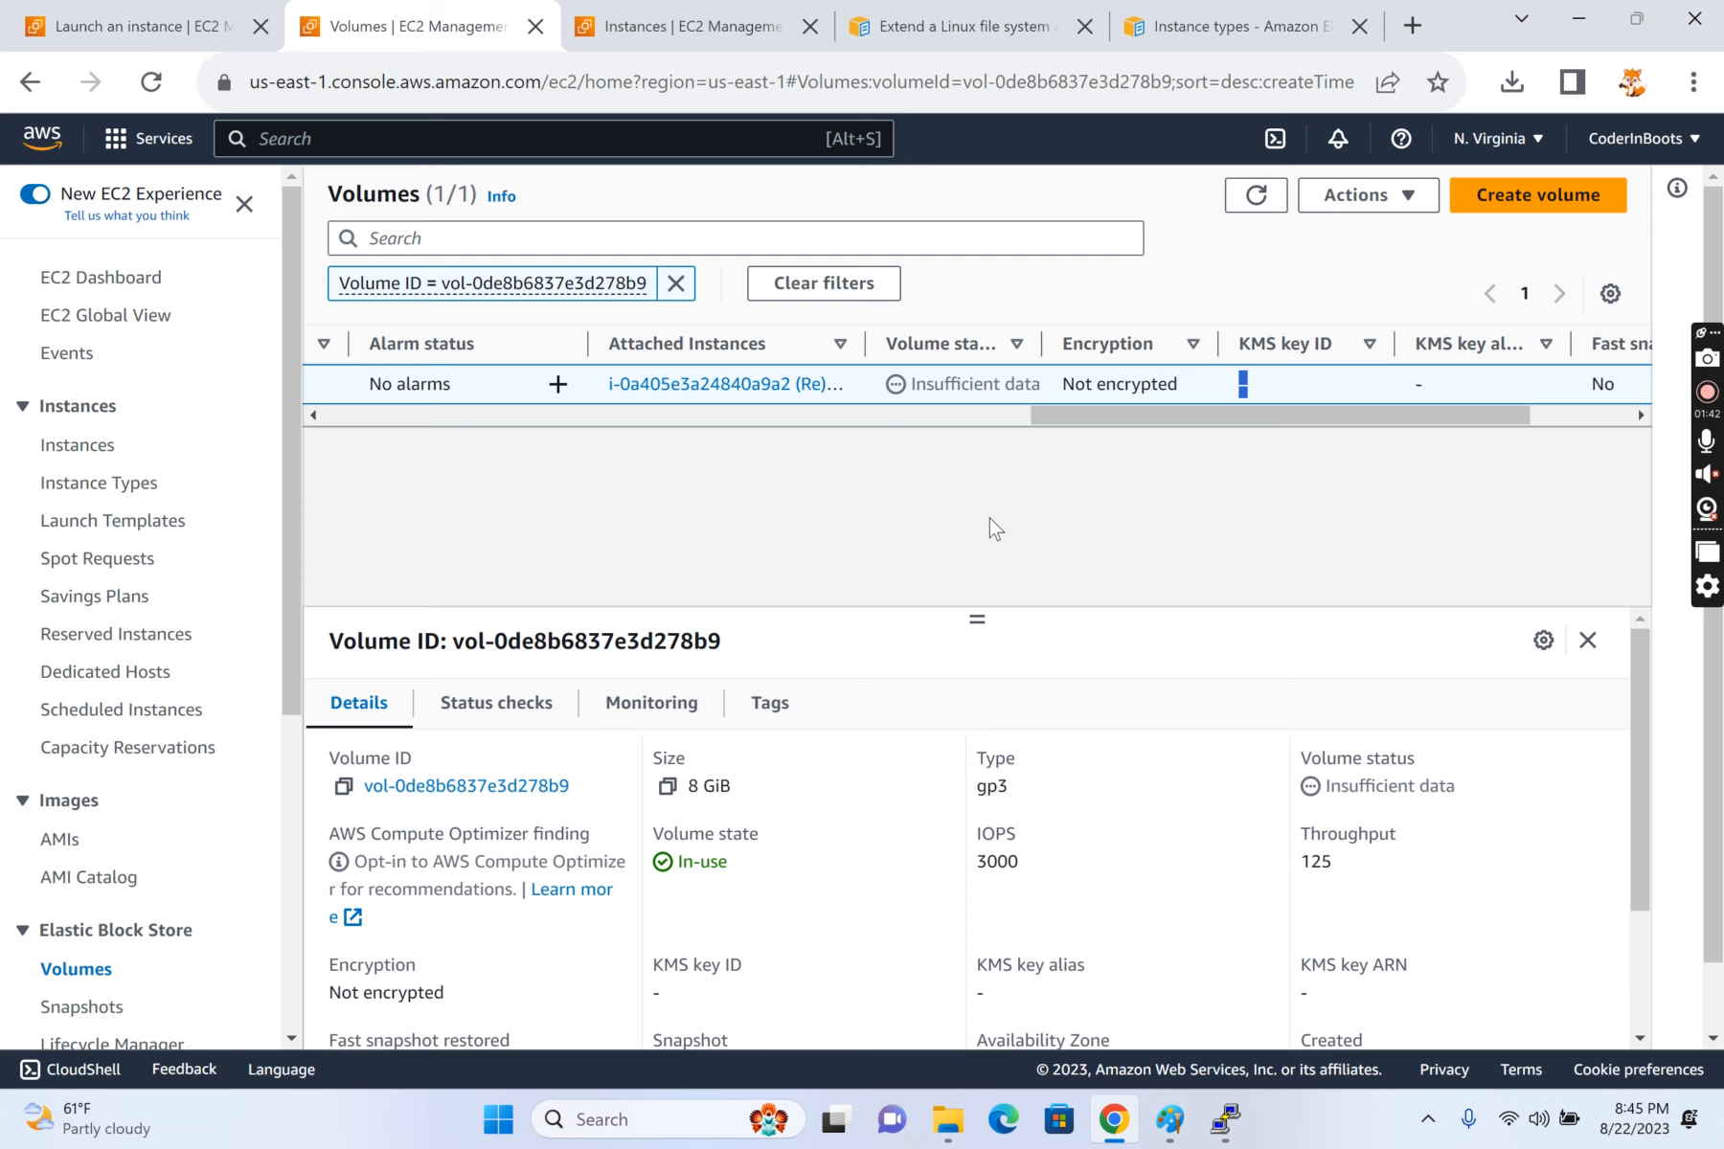
{"action": "left_click", "coordinate": [1255, 195]}
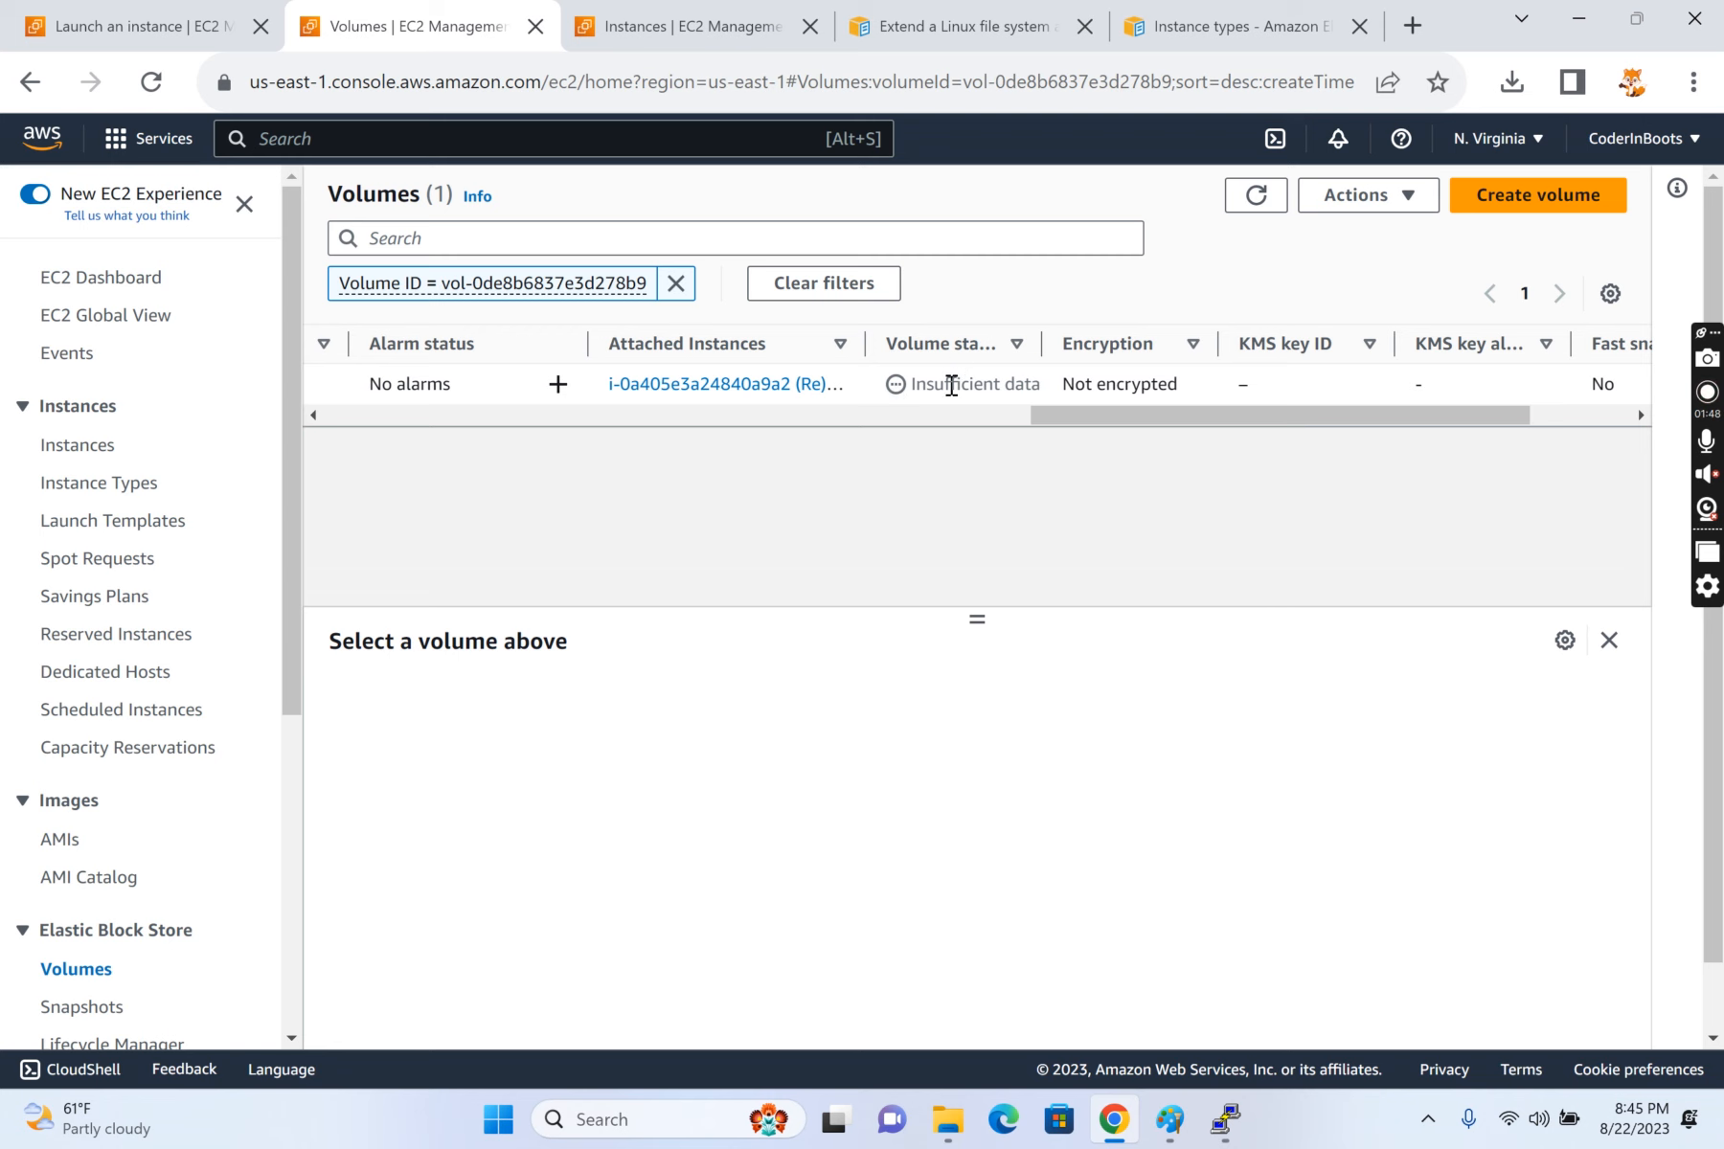
{"action": "left_click_drag", "start_coordinate": [1157, 421], "coordinate": [1520, 421]}
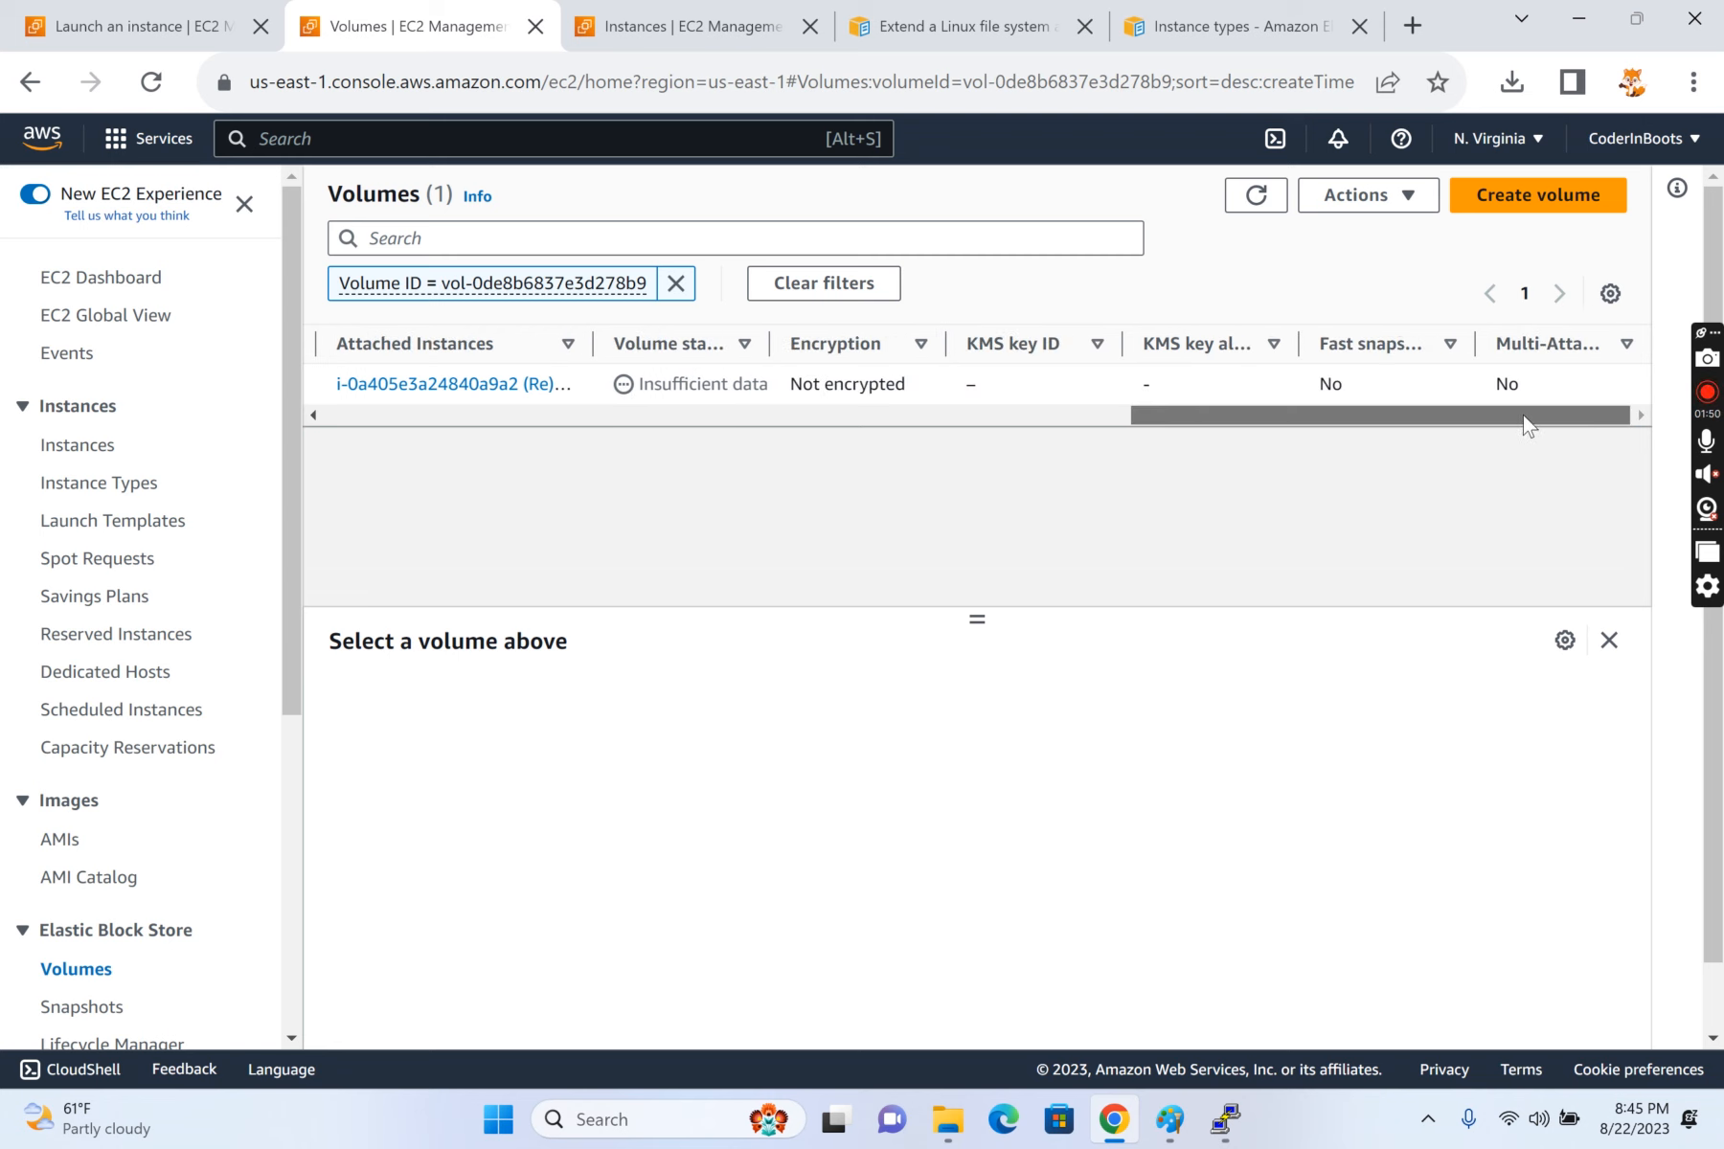
{"action": "left_click", "coordinate": [688, 421]}
{"action": "left_click", "coordinate": [688, 422]}
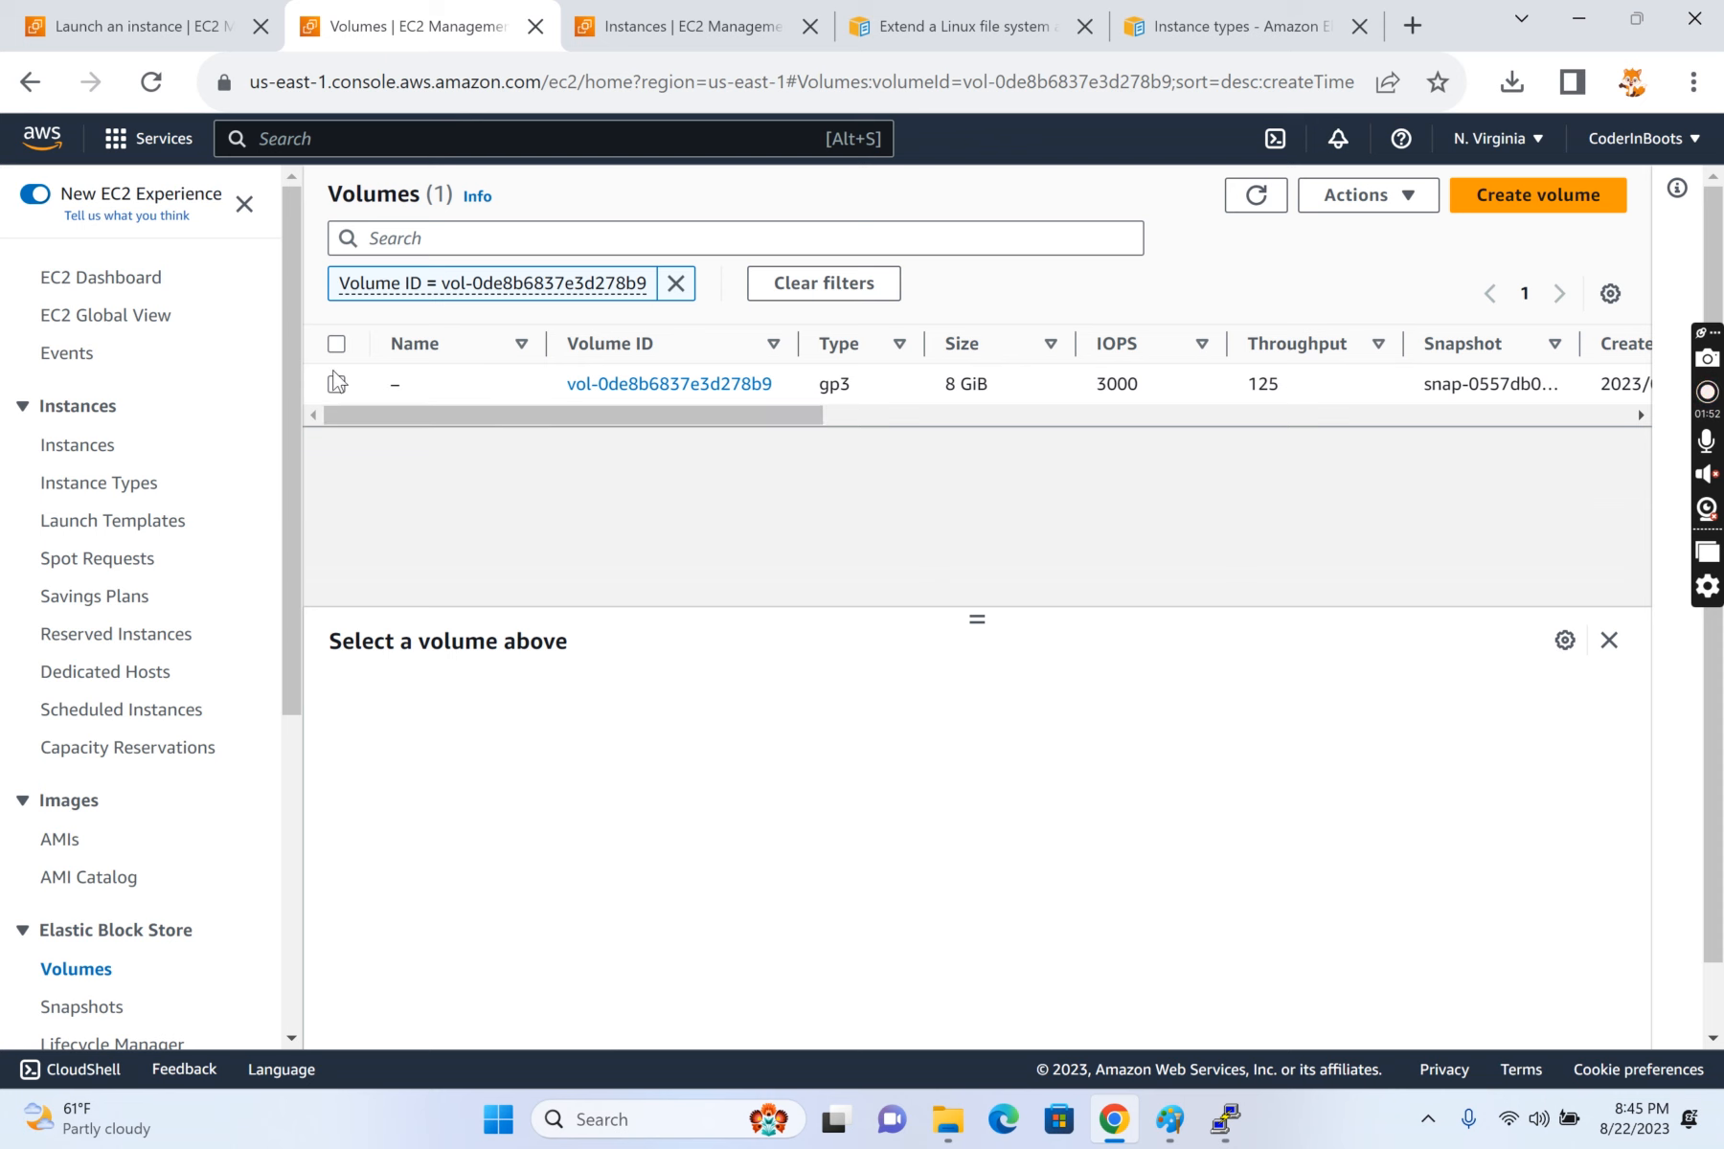
Step: Open the selected volume for modification and review the available volume types, keeping General Purpose SSD (gp3)
{"action": "left_click", "coordinate": [372, 389]}
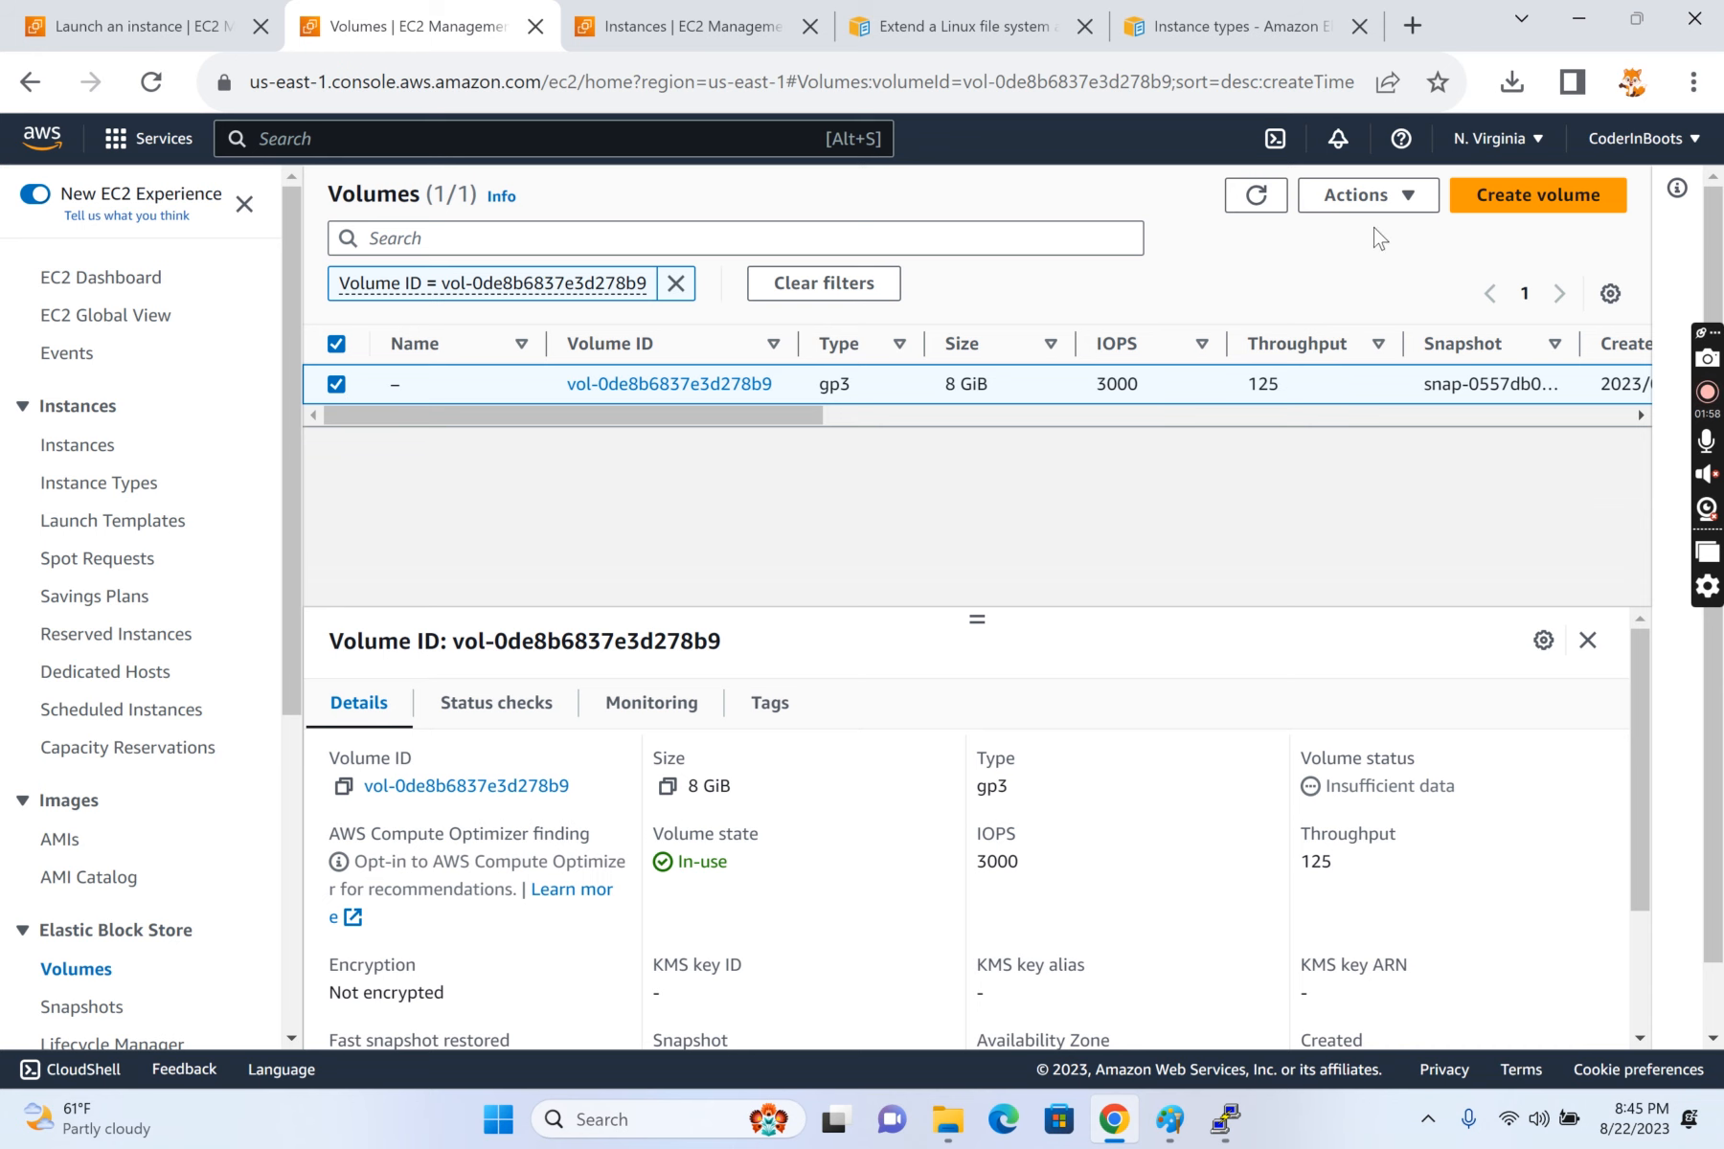
{"action": "left_click", "coordinate": [1382, 196]}
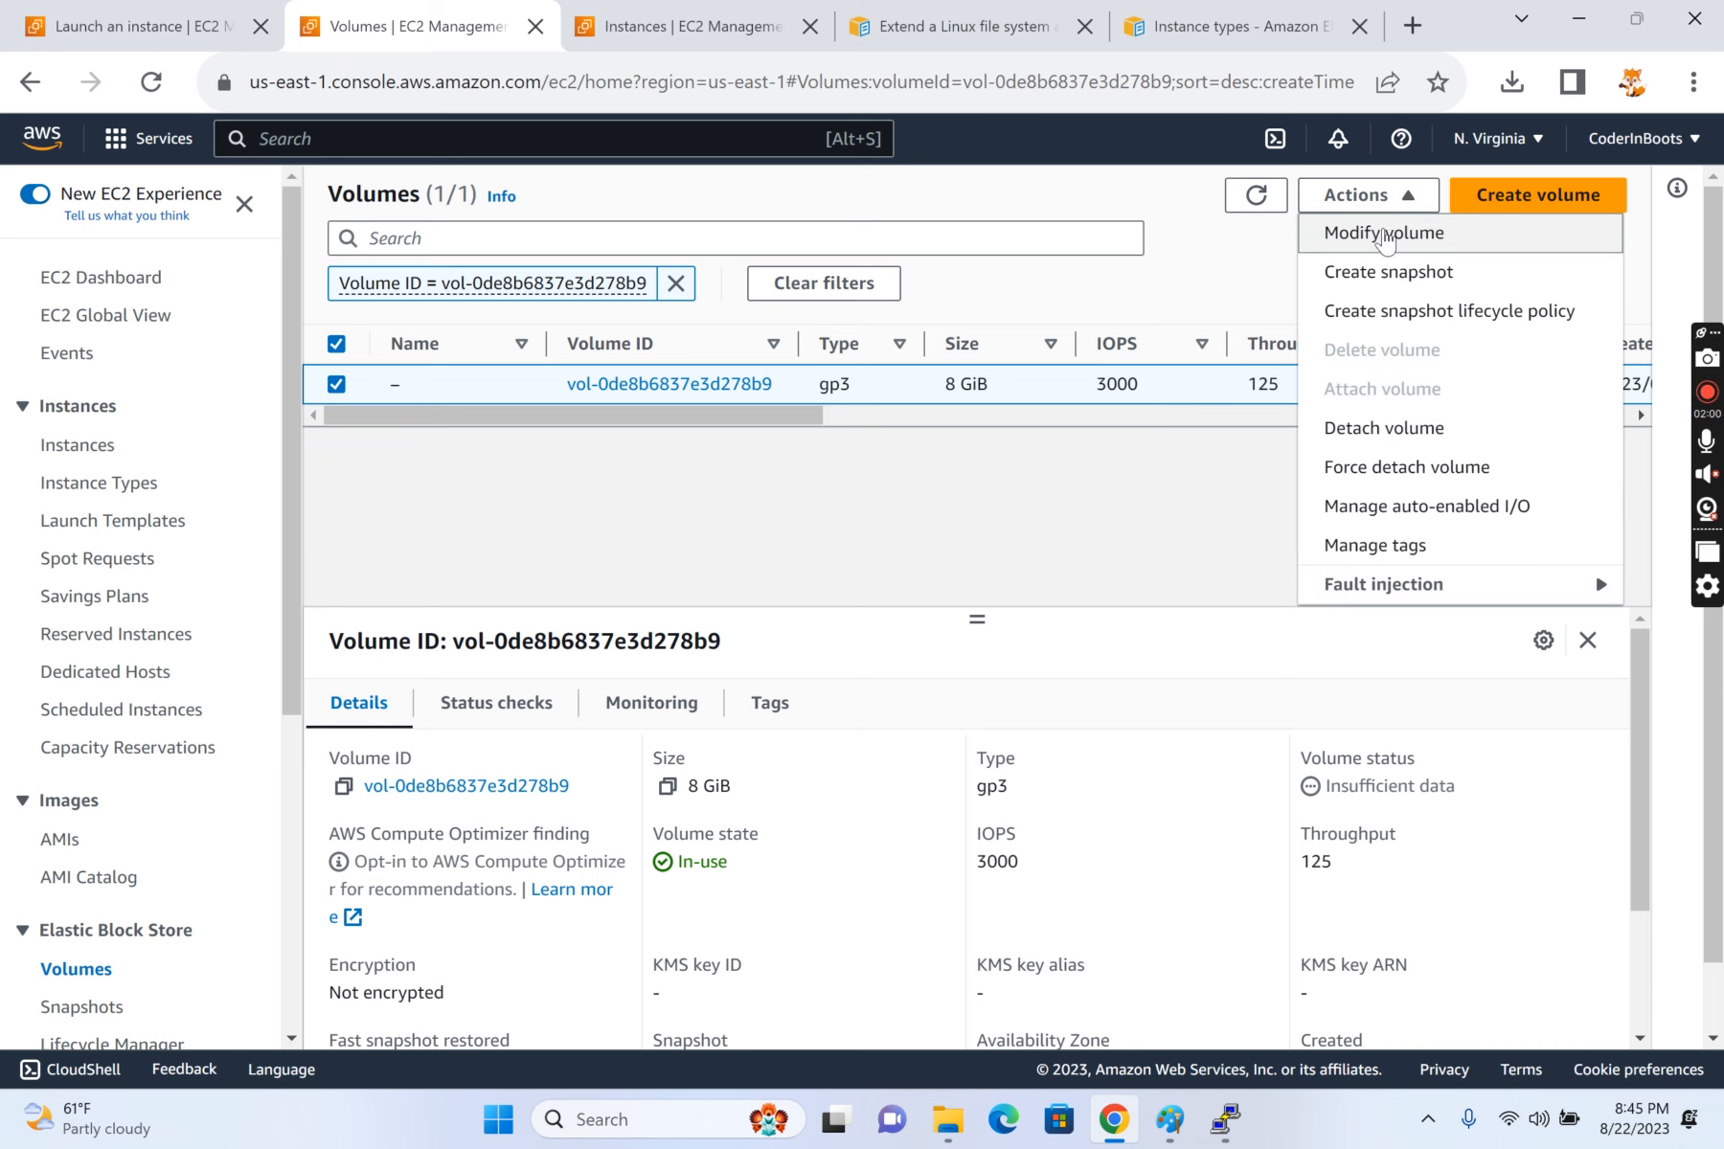
{"action": "left_click", "coordinate": [1384, 234]}
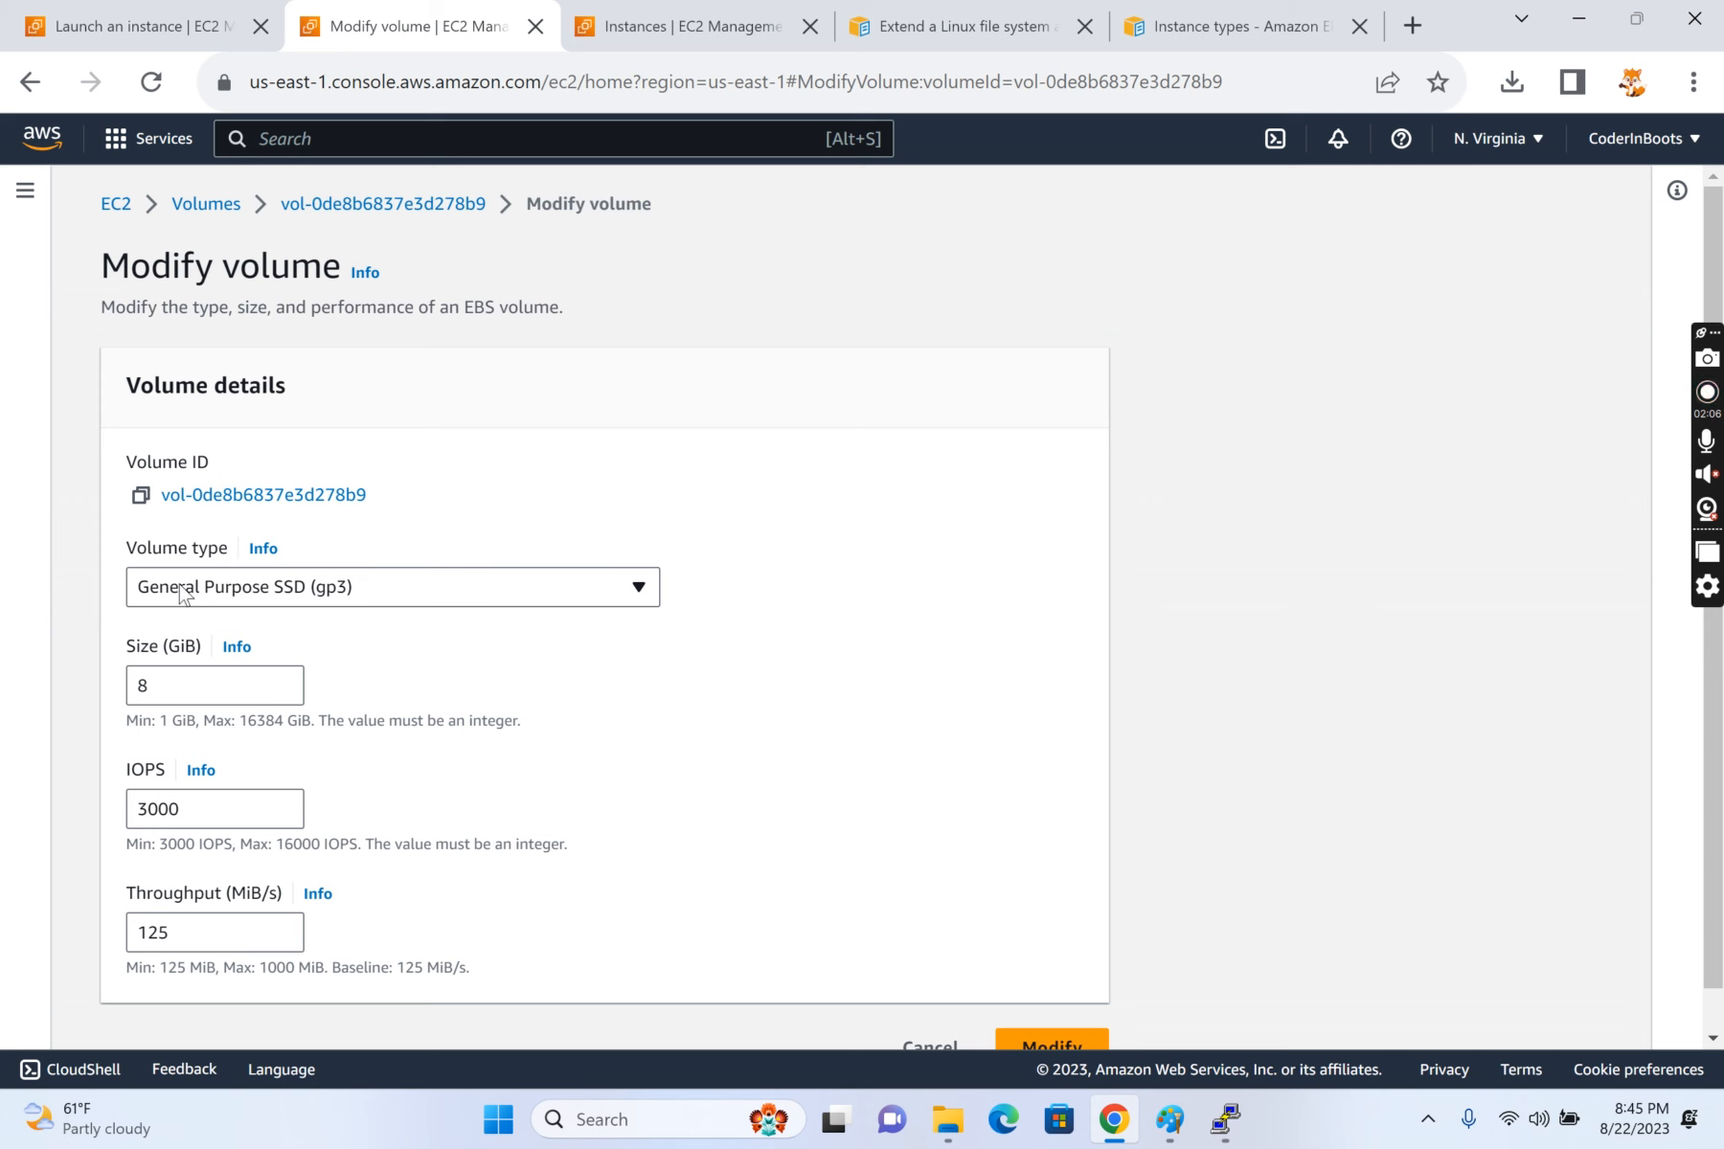
{"action": "left_click", "coordinate": [407, 591]}
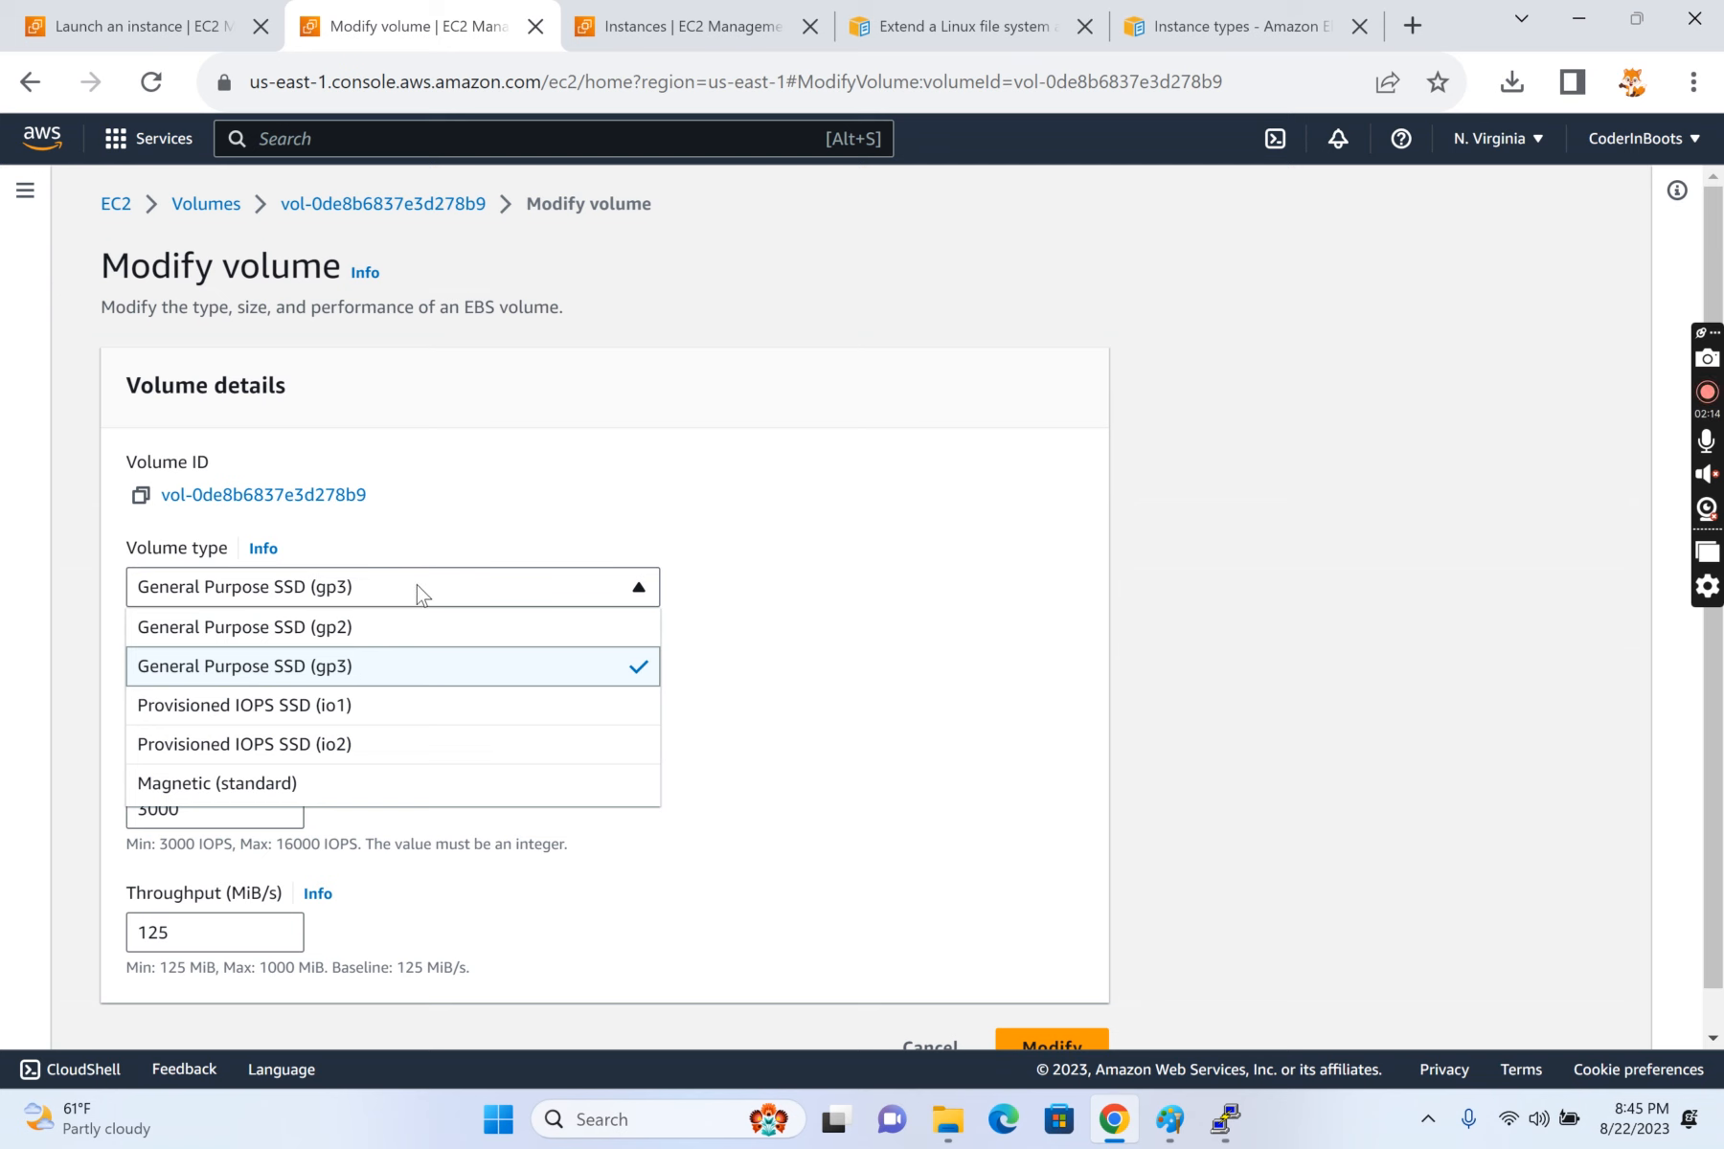
{"action": "left_click", "coordinate": [845, 458]}
Step: Set the volume's size to 10 GiB, then submit and confirm the modification
{"action": "left_click", "coordinate": [169, 681]}
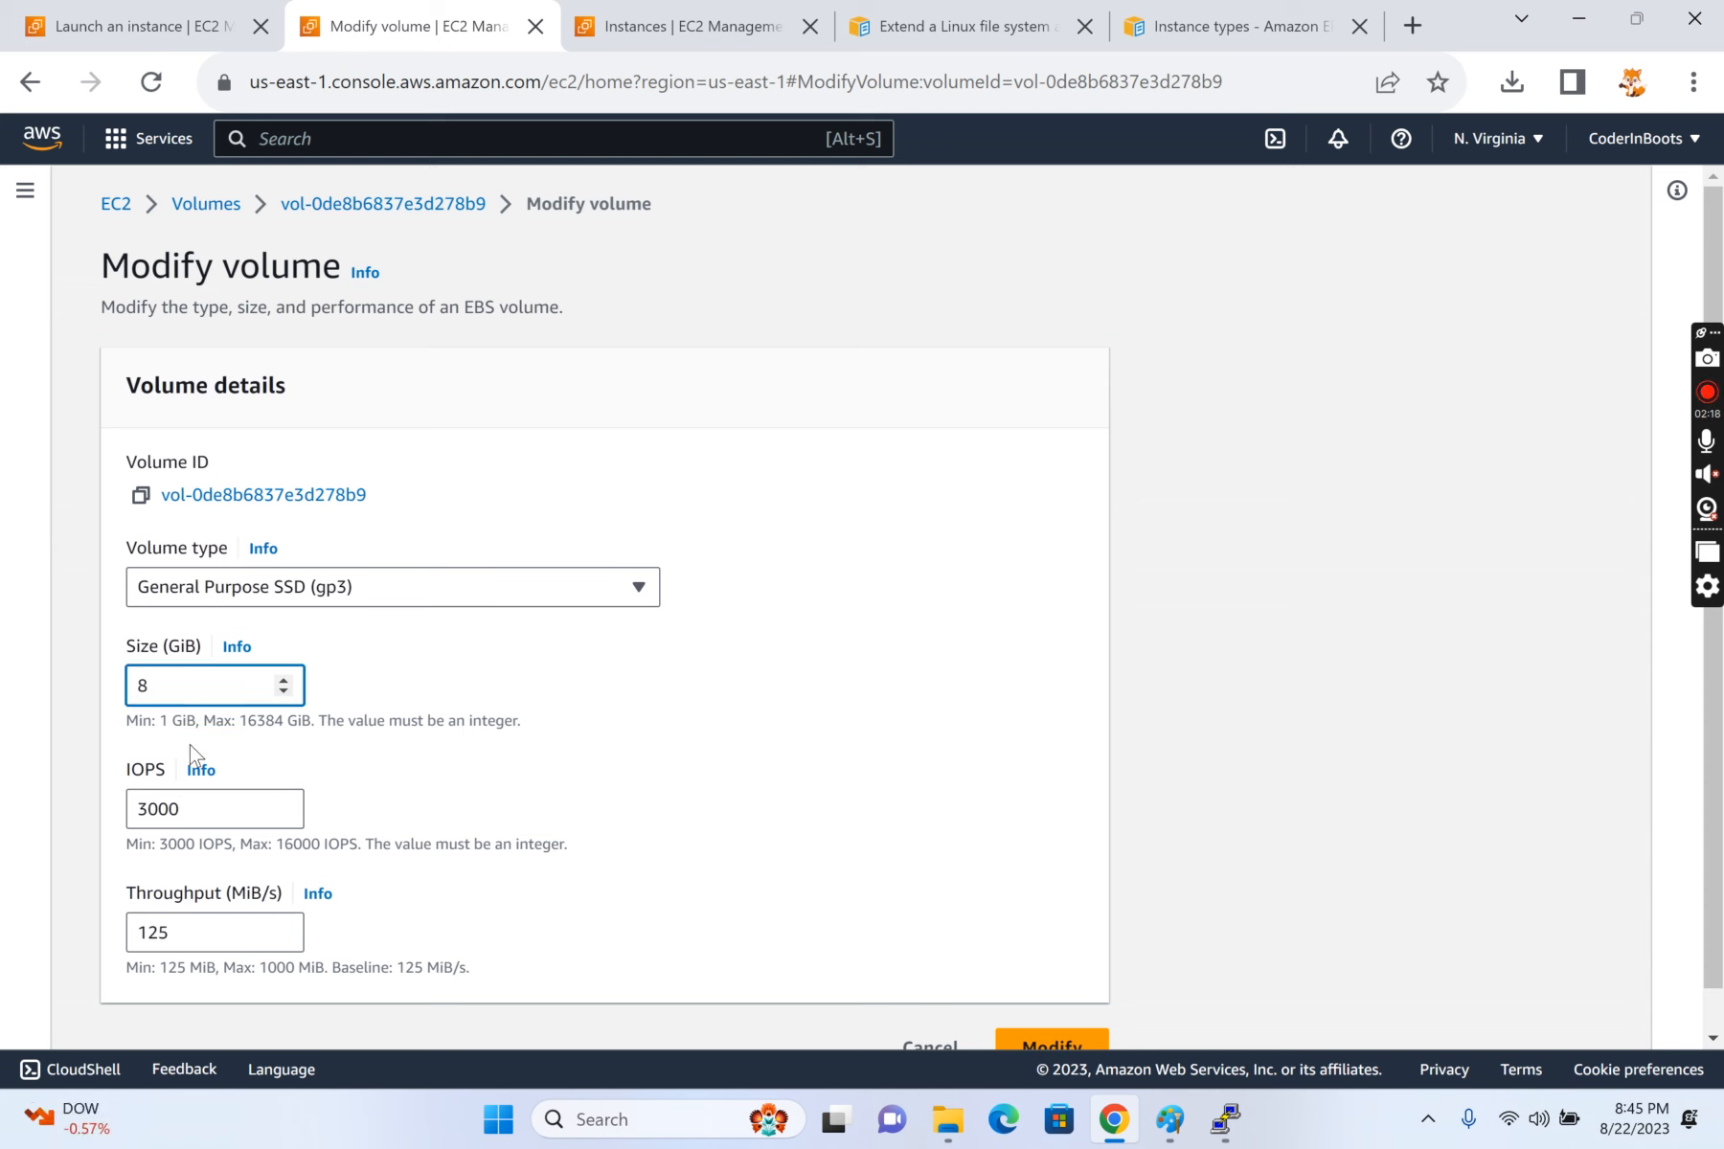
{"action": "left_click_drag", "start_coordinate": [173, 689], "coordinate": [55, 706]}
{"action": "type", "text": "1"}
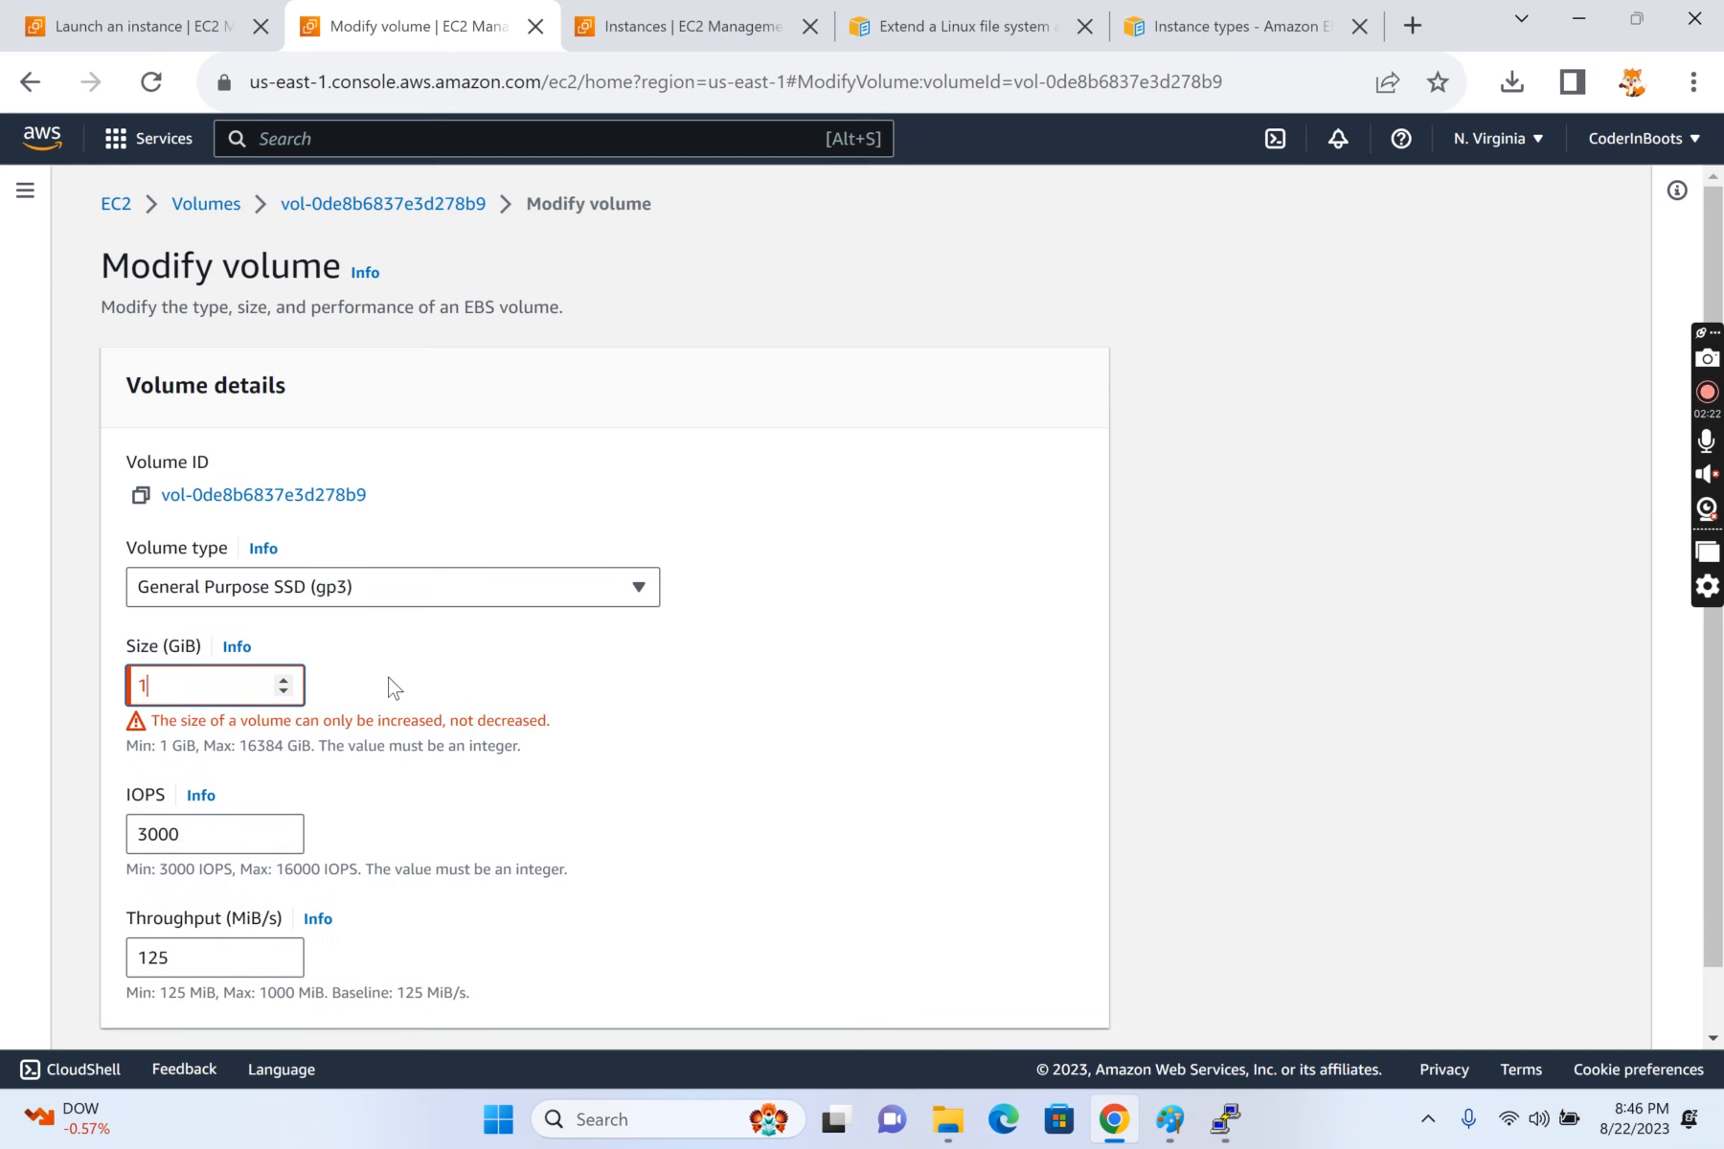
{"action": "type", "text": "0"}
{"action": "left_click", "coordinate": [529, 652]}
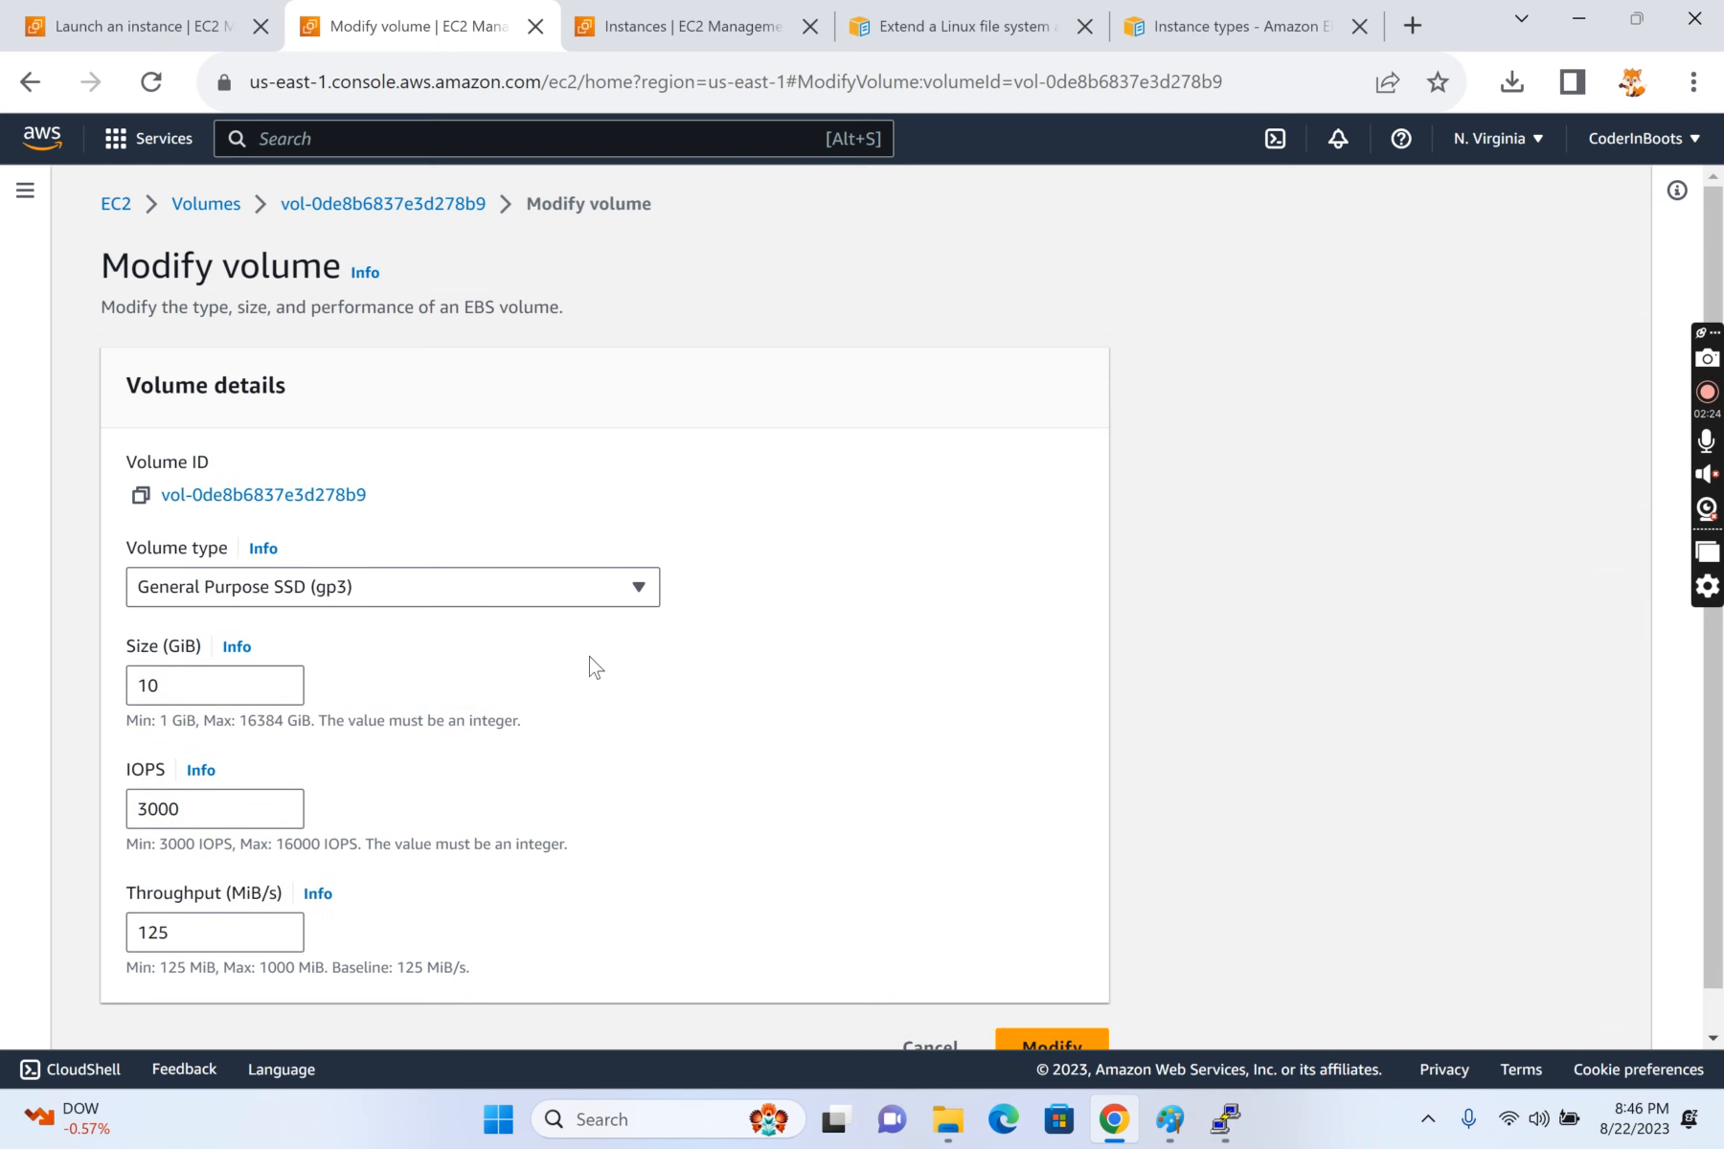
{"action": "scroll", "coordinate": [590, 661], "scroll_direction": "down", "scroll_amount": 1}
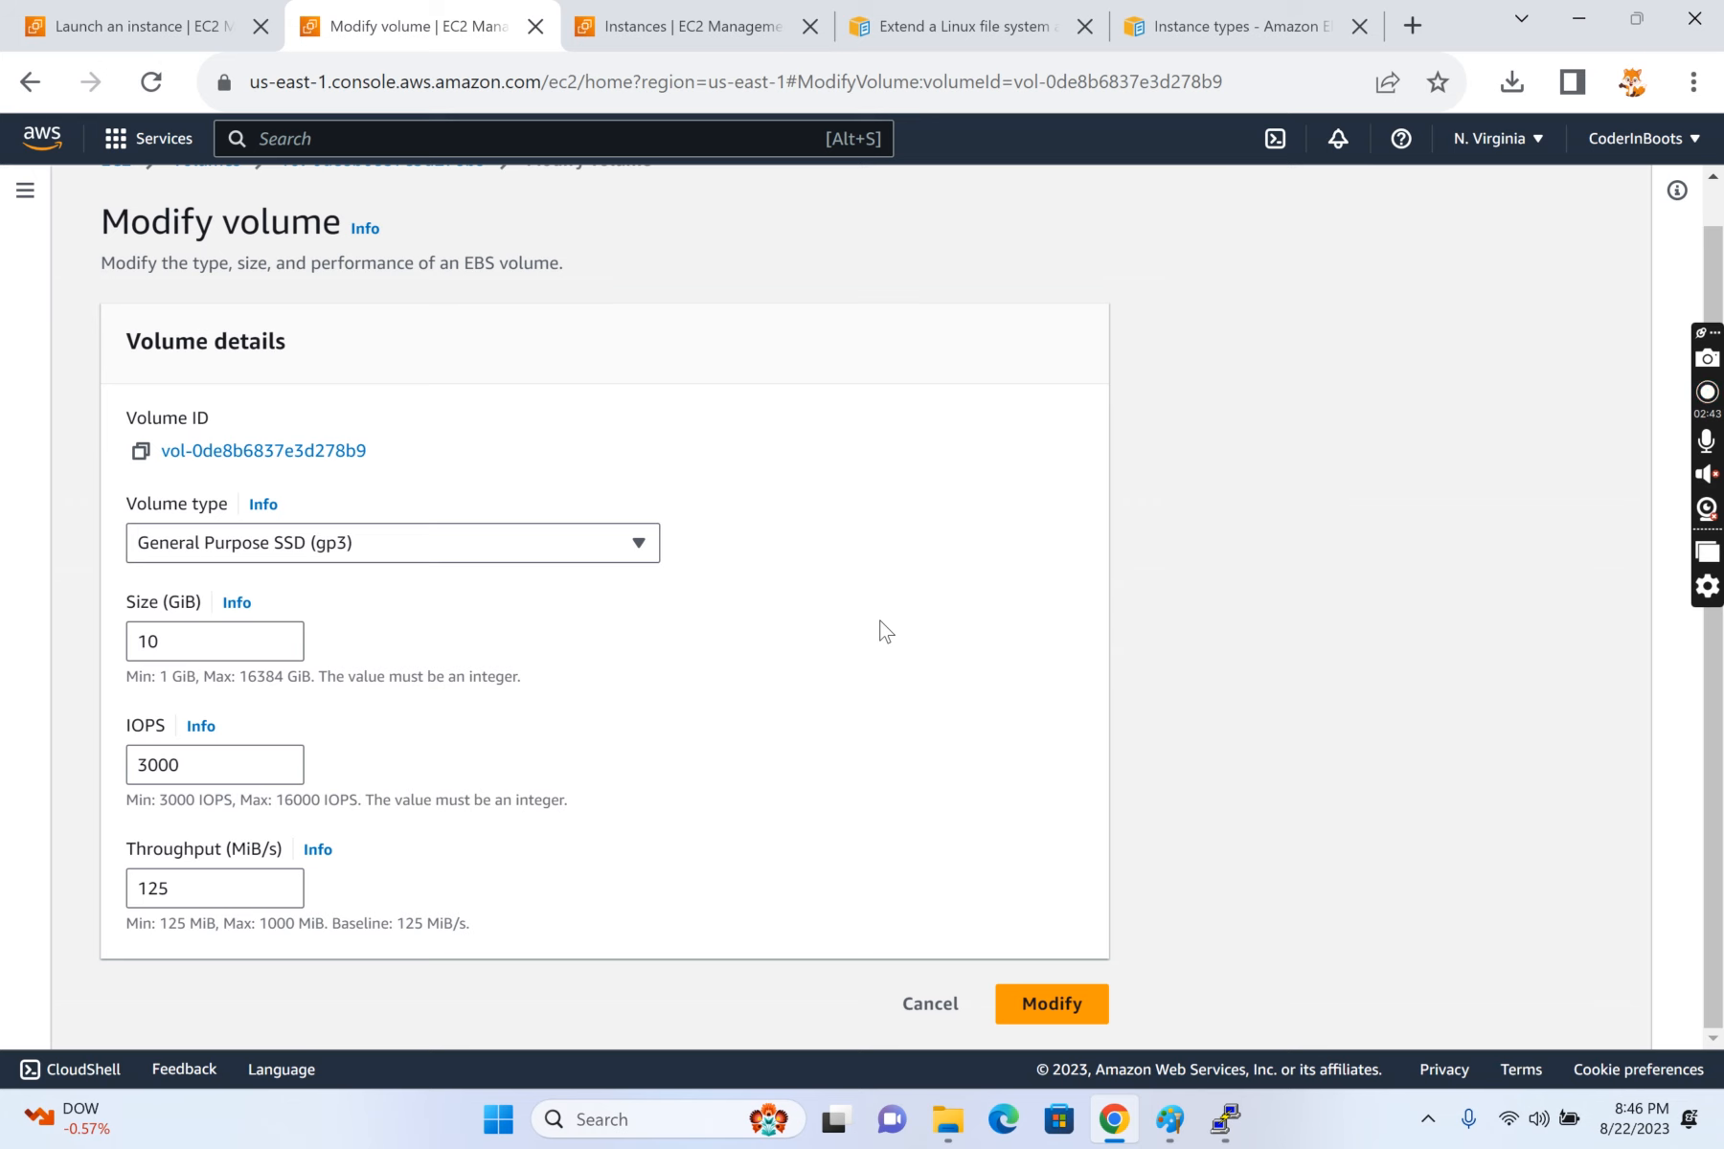
{"action": "left_click", "coordinate": [1067, 1003]}
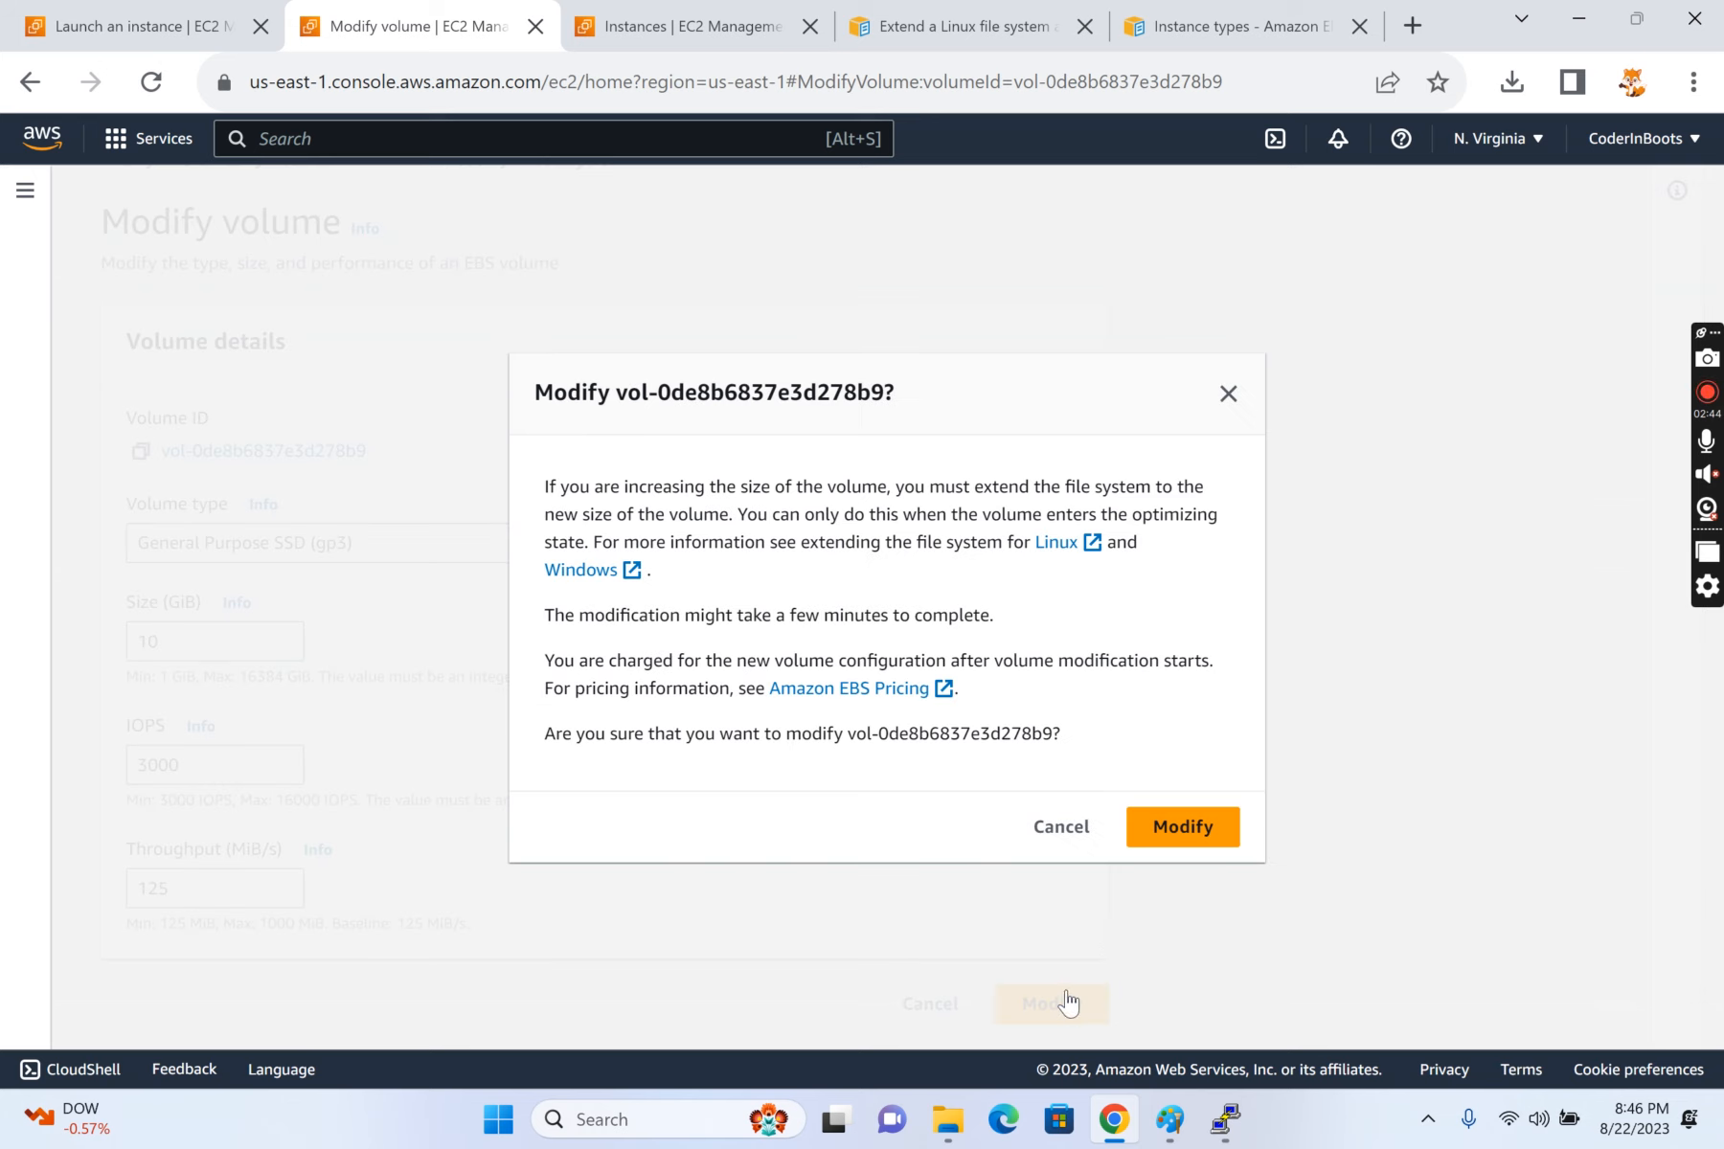
{"action": "left_click", "coordinate": [1187, 835]}
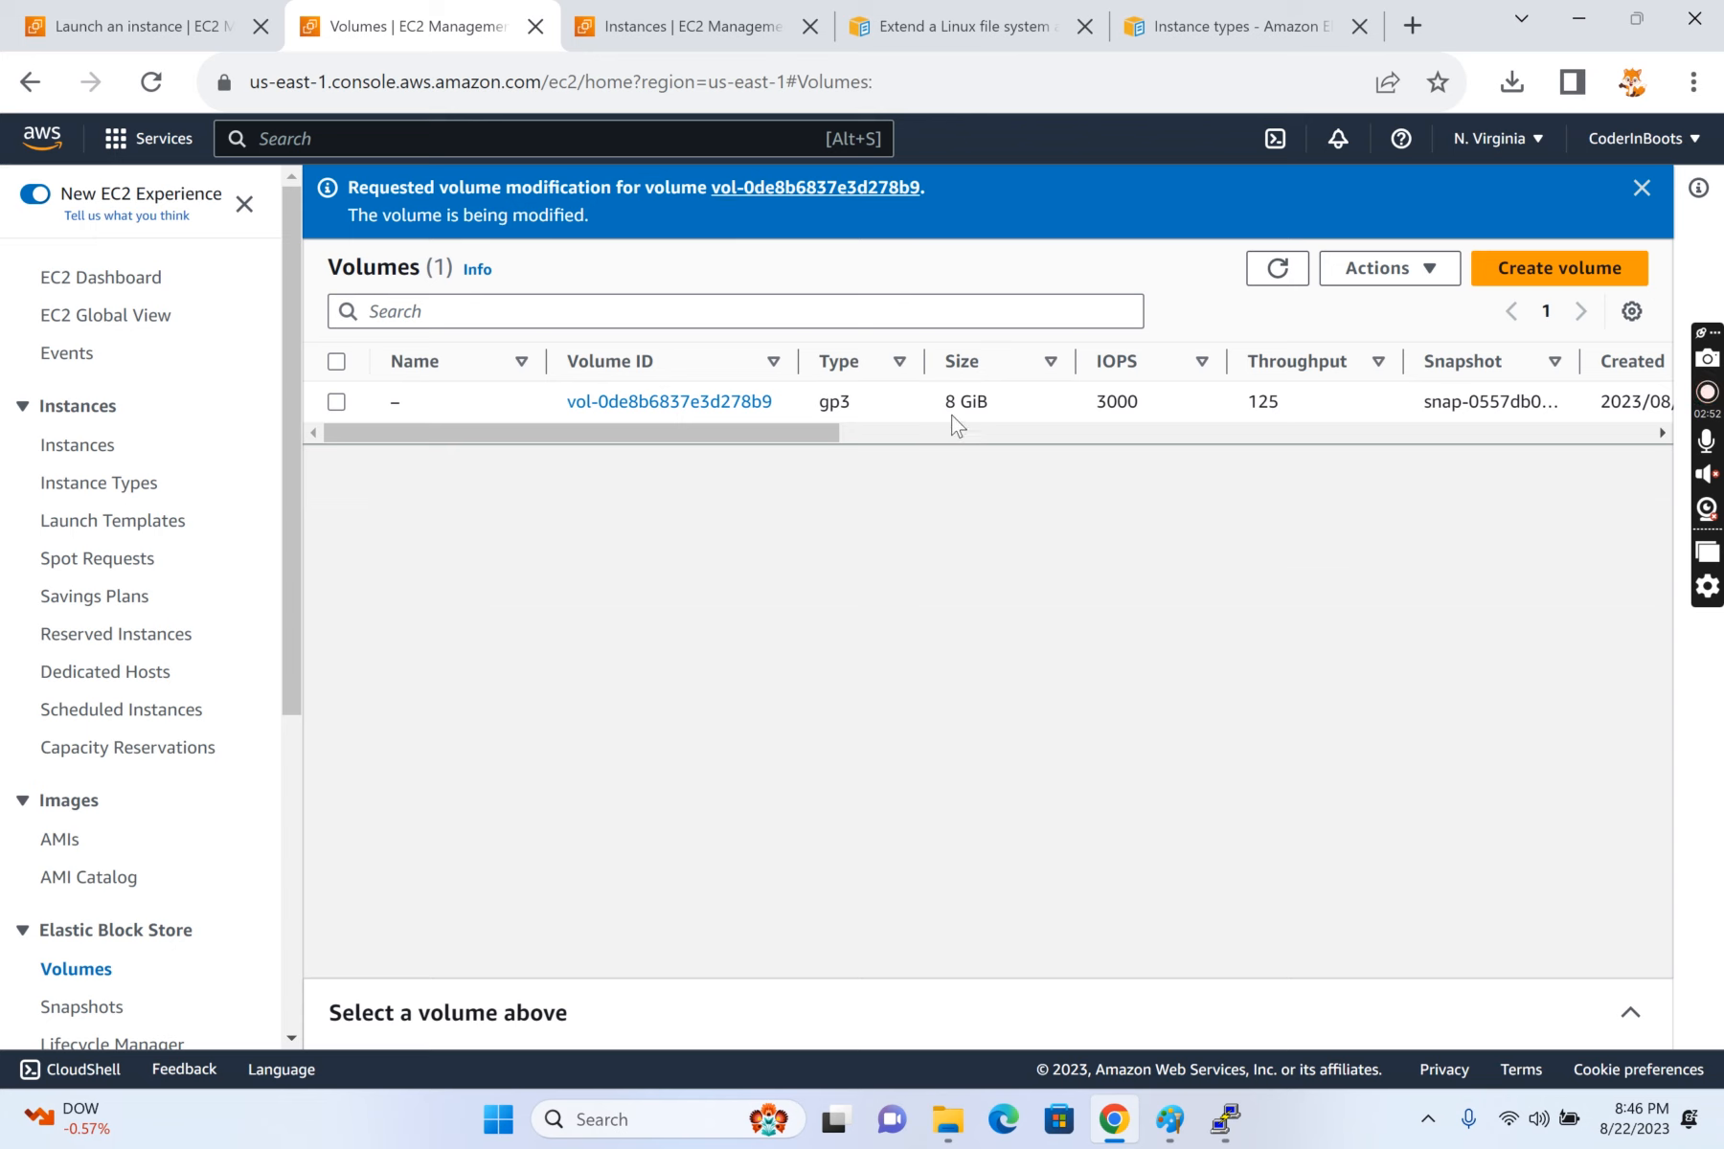
Step: Refresh the volume list and check the modified volume's size
{"action": "left_click_drag", "start_coordinate": [949, 402], "coordinate": [1012, 401]}
{"action": "left_click", "coordinate": [1256, 270]}
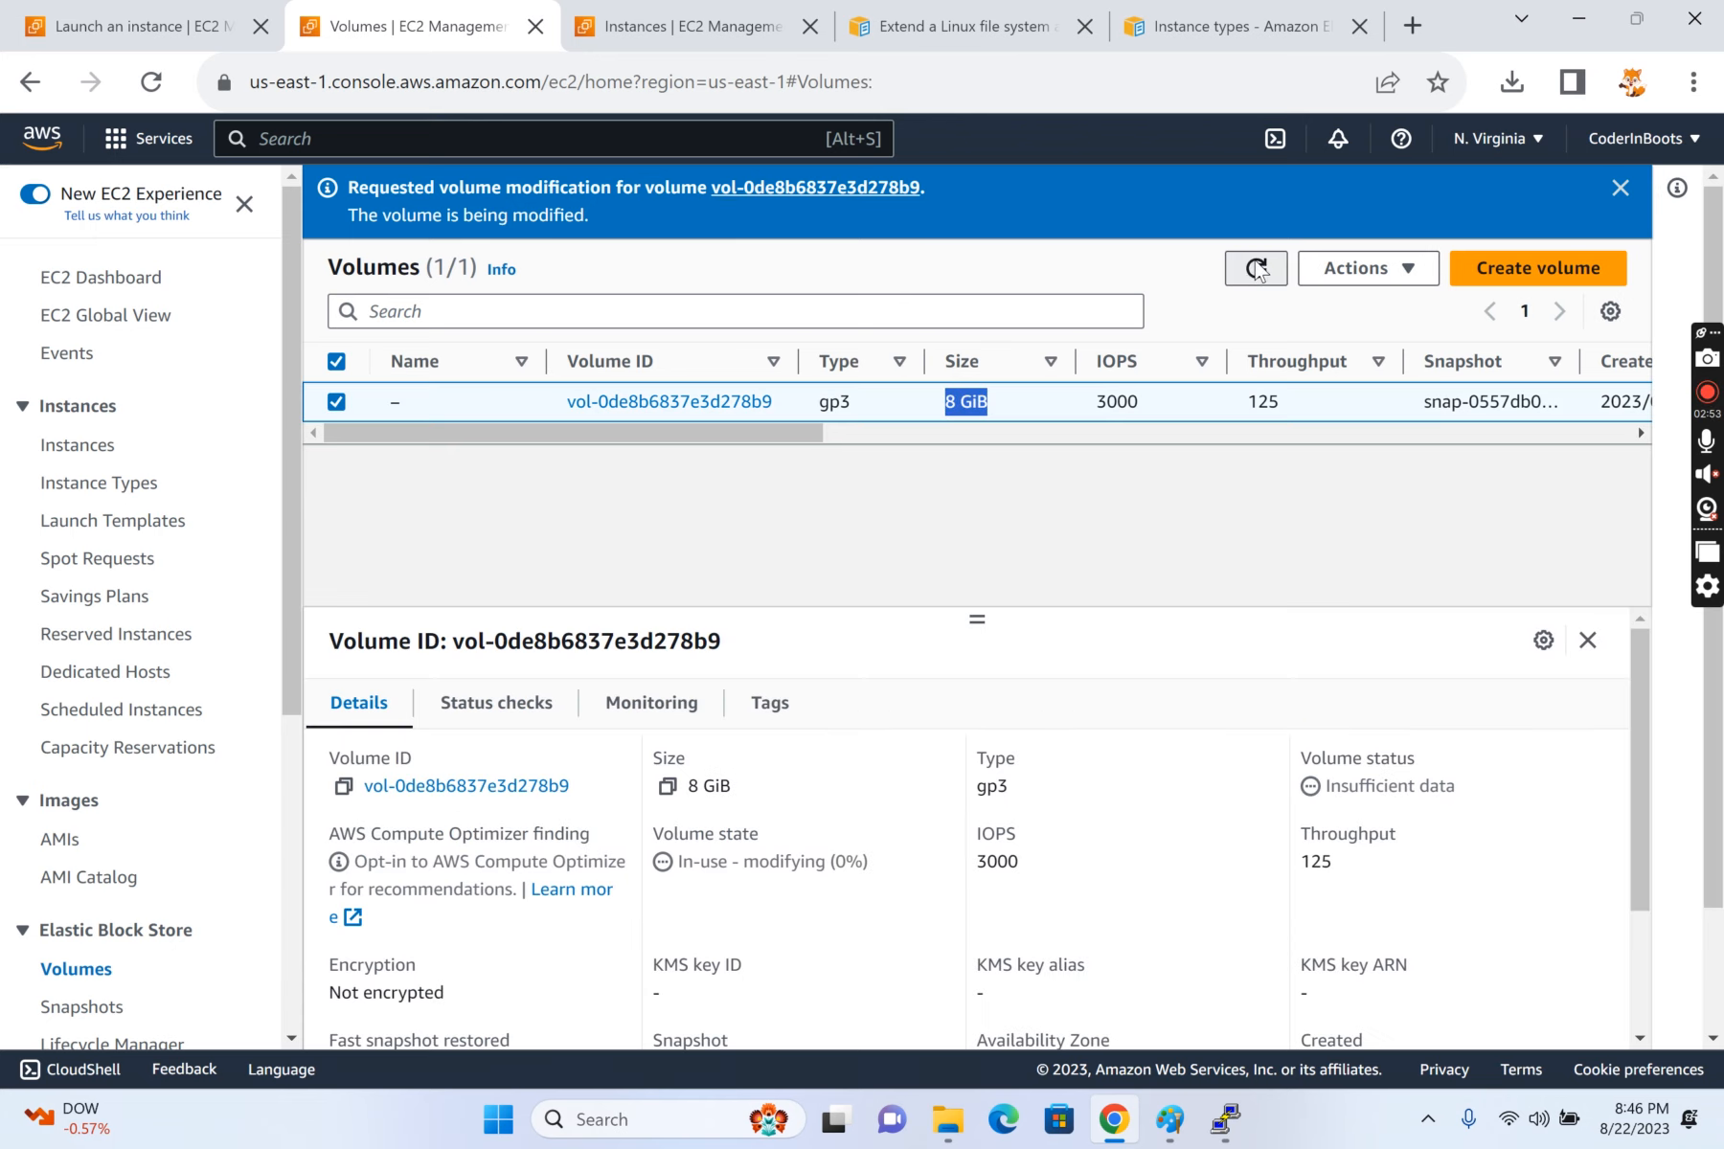
{"action": "left_click", "coordinate": [1256, 271]}
{"action": "left_click", "coordinate": [1261, 272]}
{"action": "left_click", "coordinate": [1260, 272]}
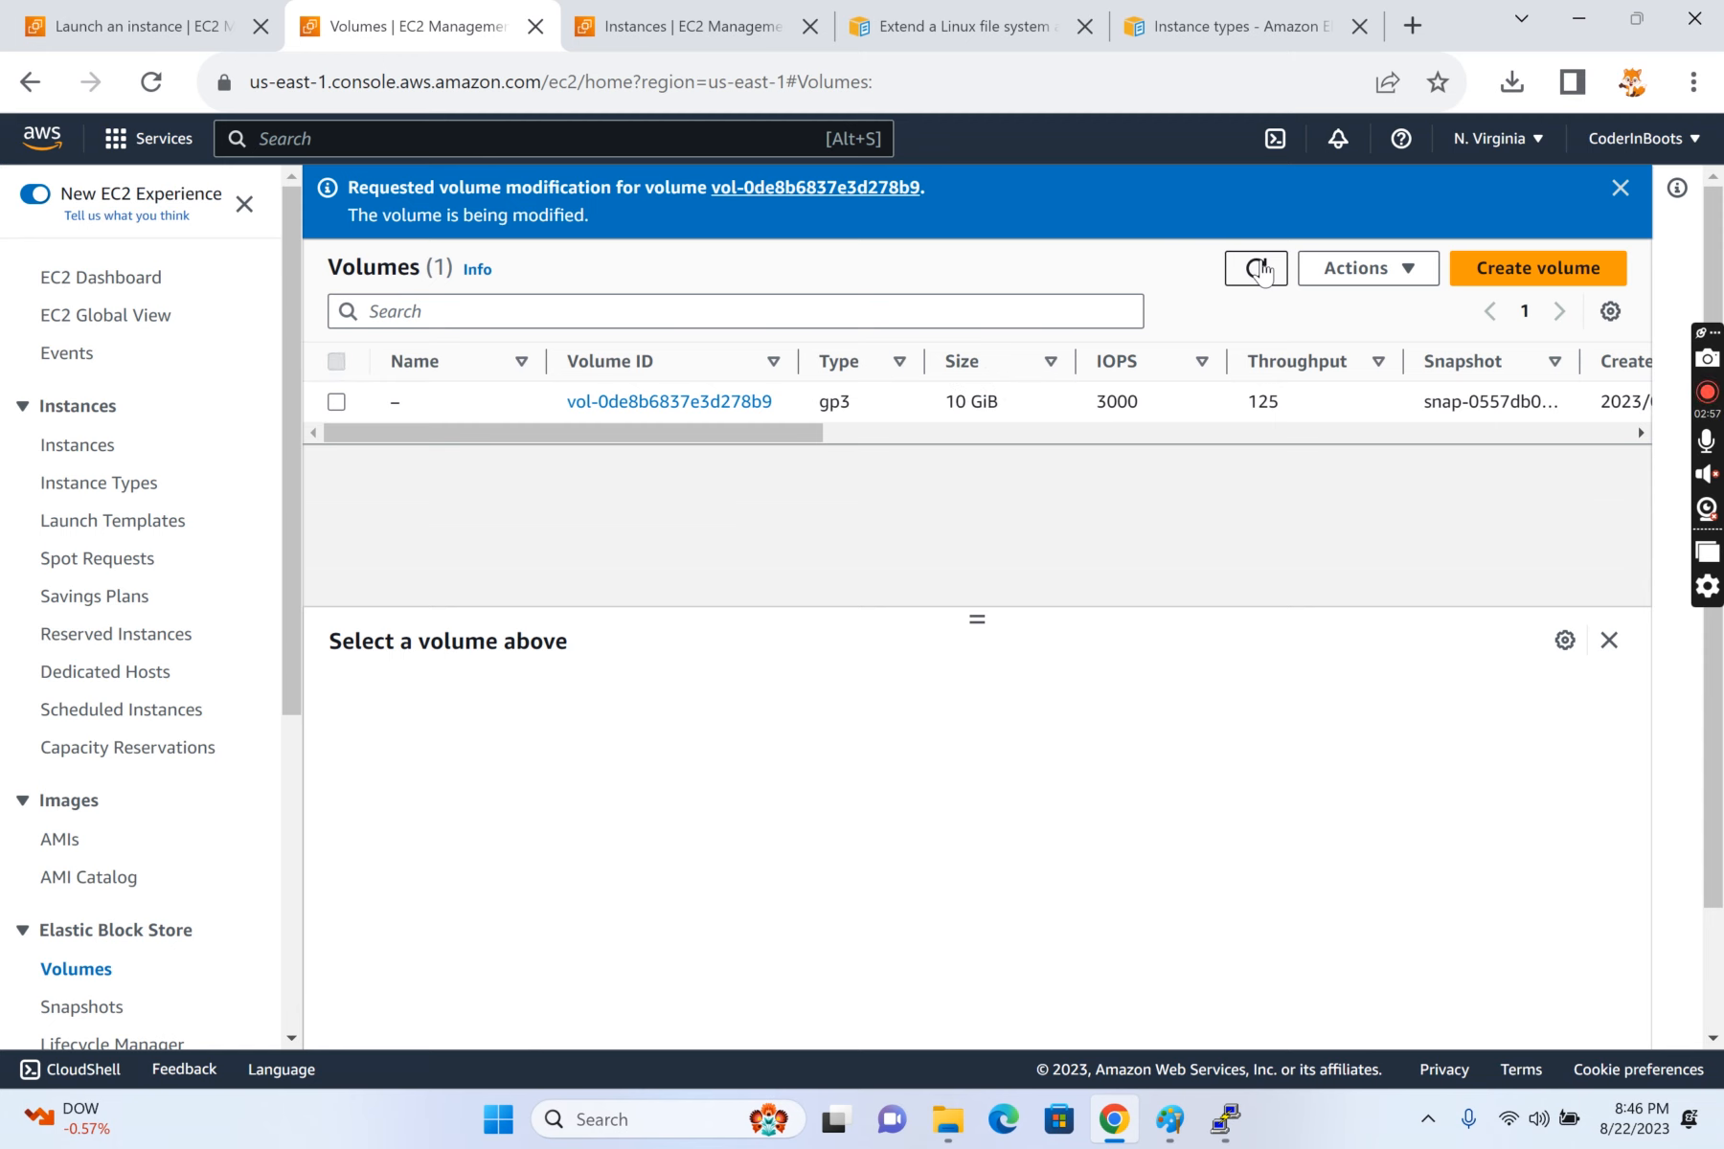
{"action": "left_click_drag", "start_coordinate": [983, 394], "coordinate": [944, 401]}
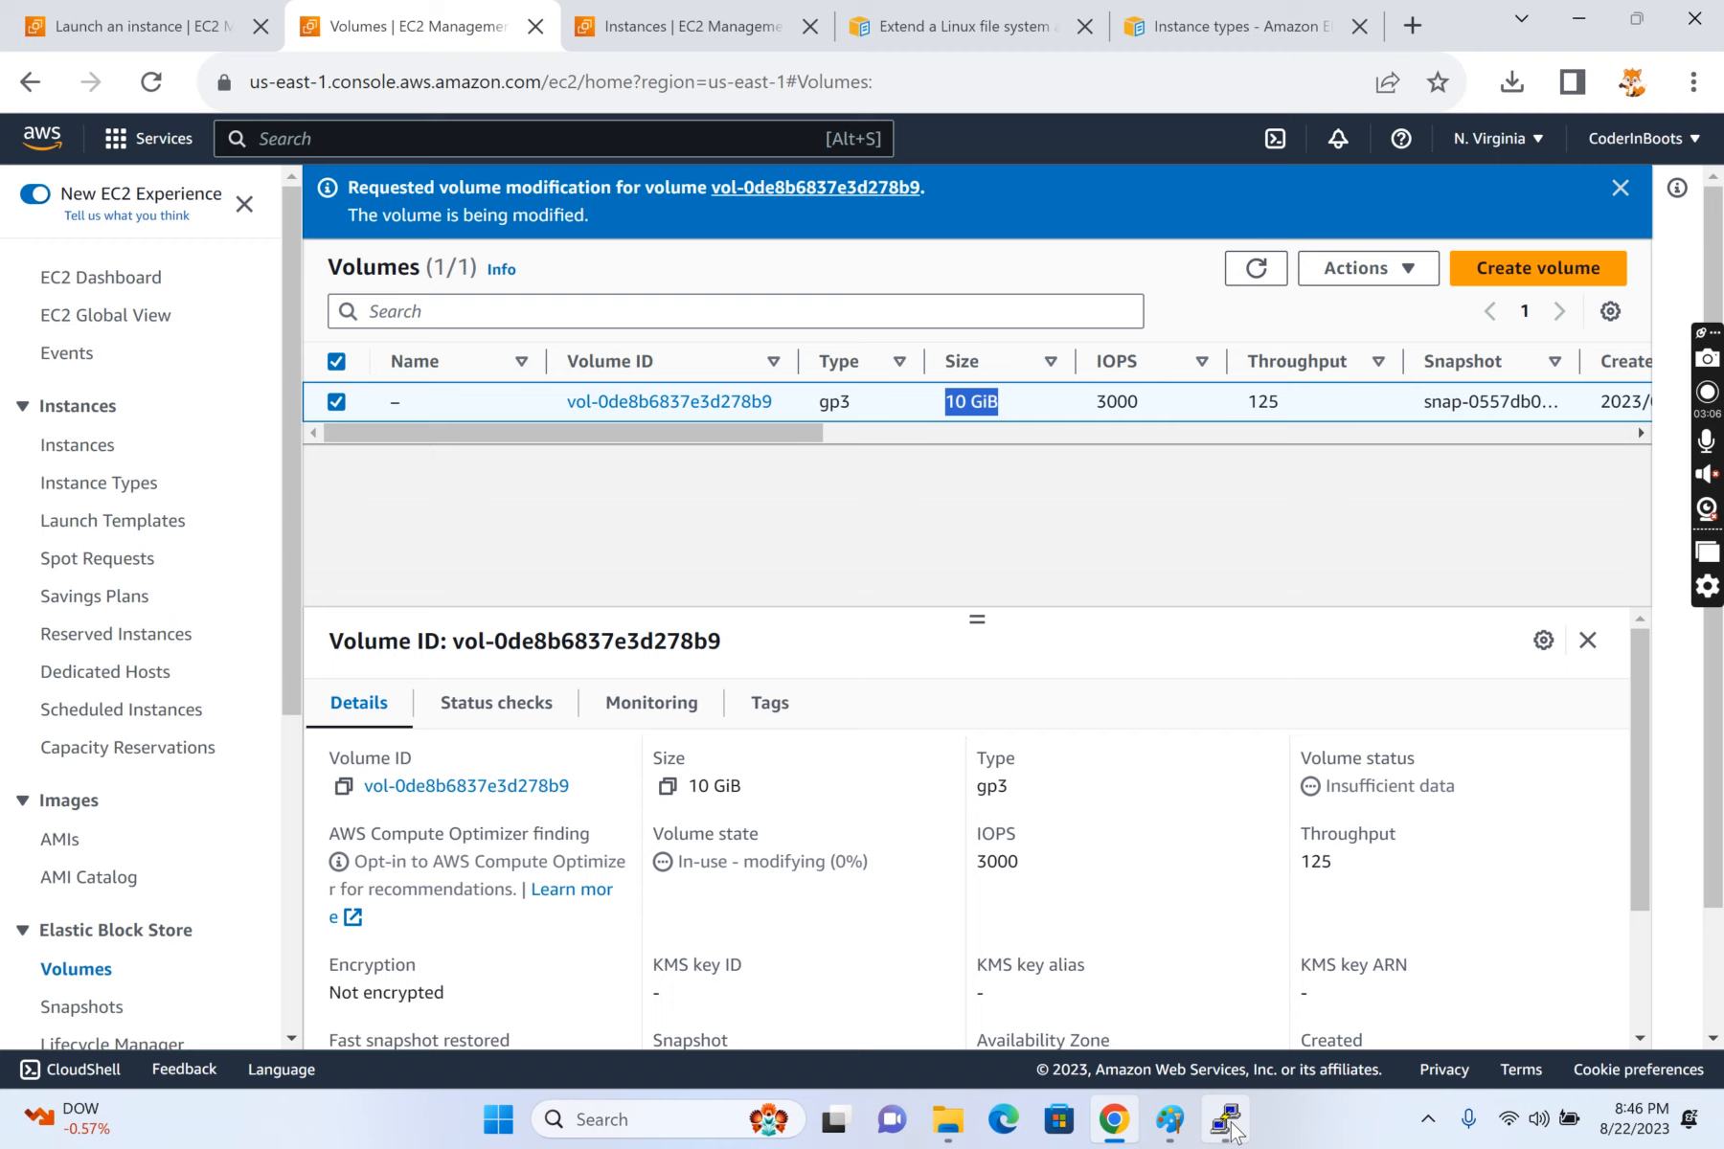
Step: Copy the public IPv4 address from the instance's details and enter it as the host name in PuTTY
{"action": "left_click", "coordinate": [675, 10]}
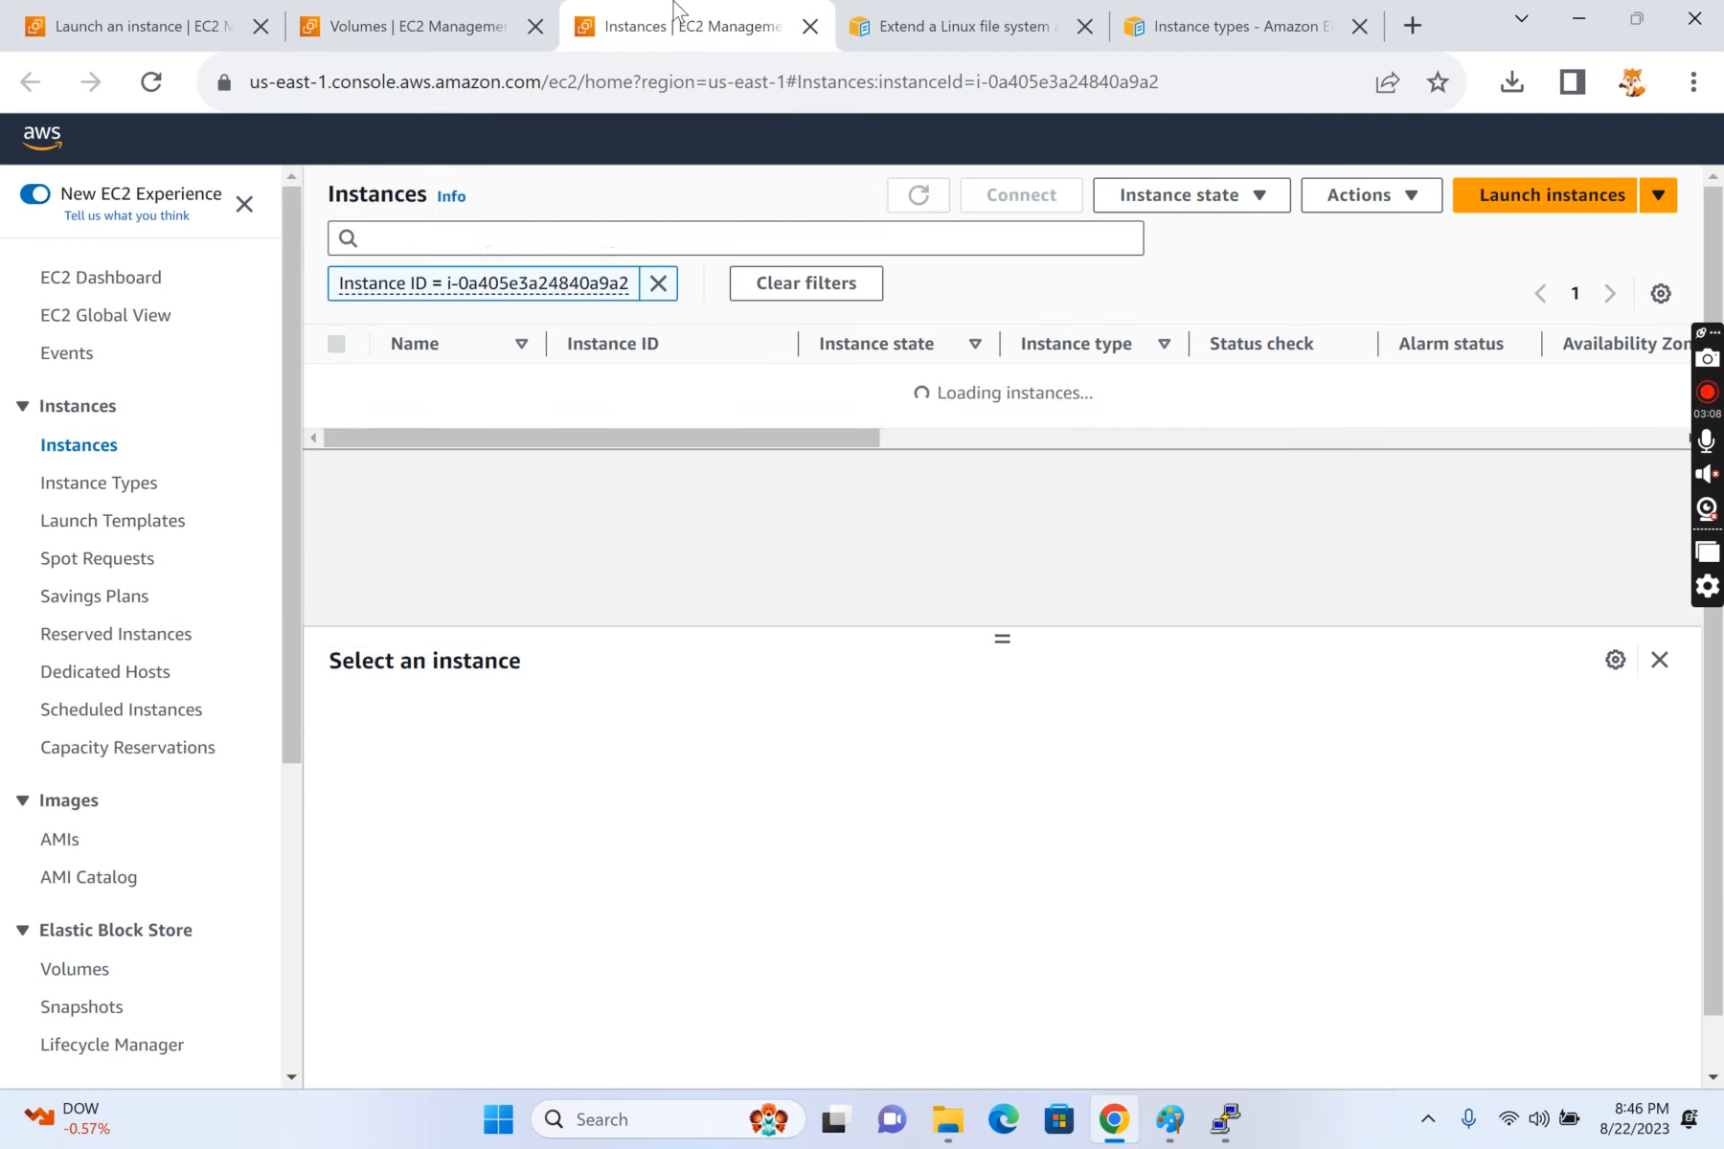
{"action": "left_click", "coordinate": [624, 387]}
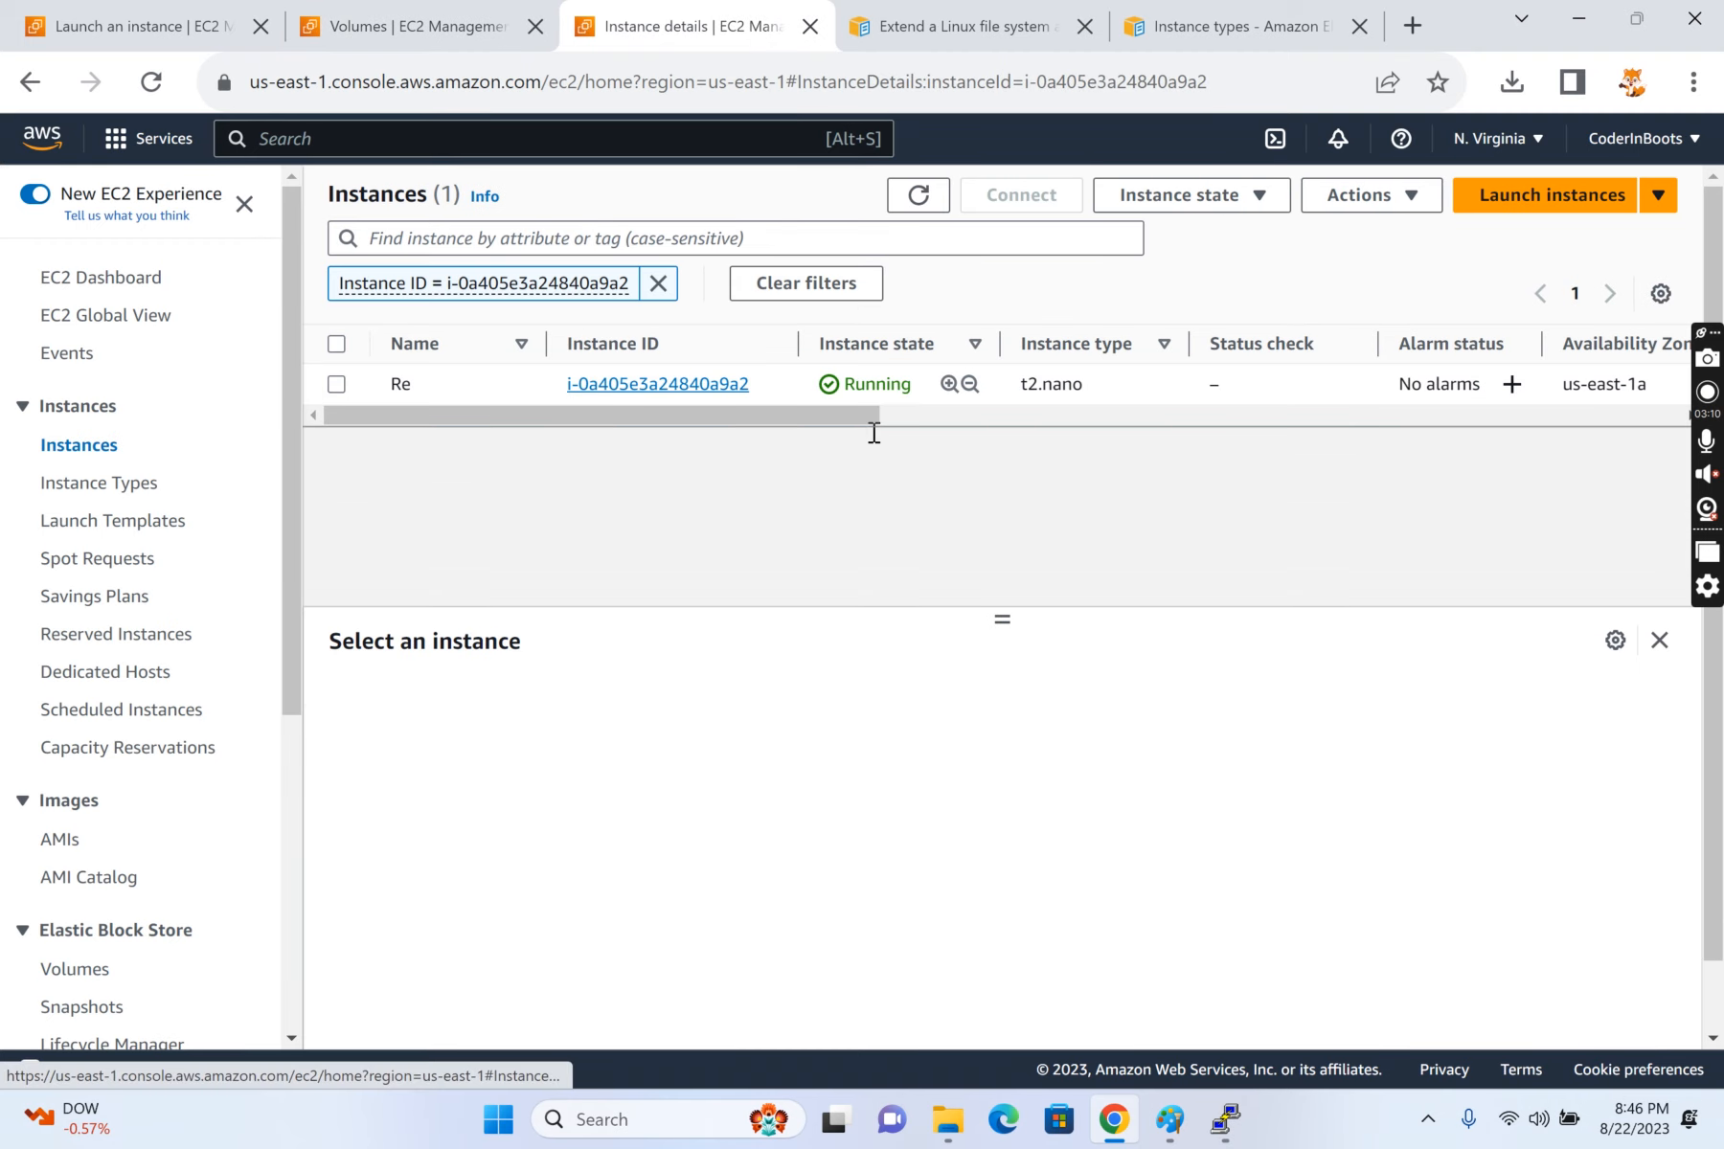
{"action": "left_click", "coordinate": [810, 375]}
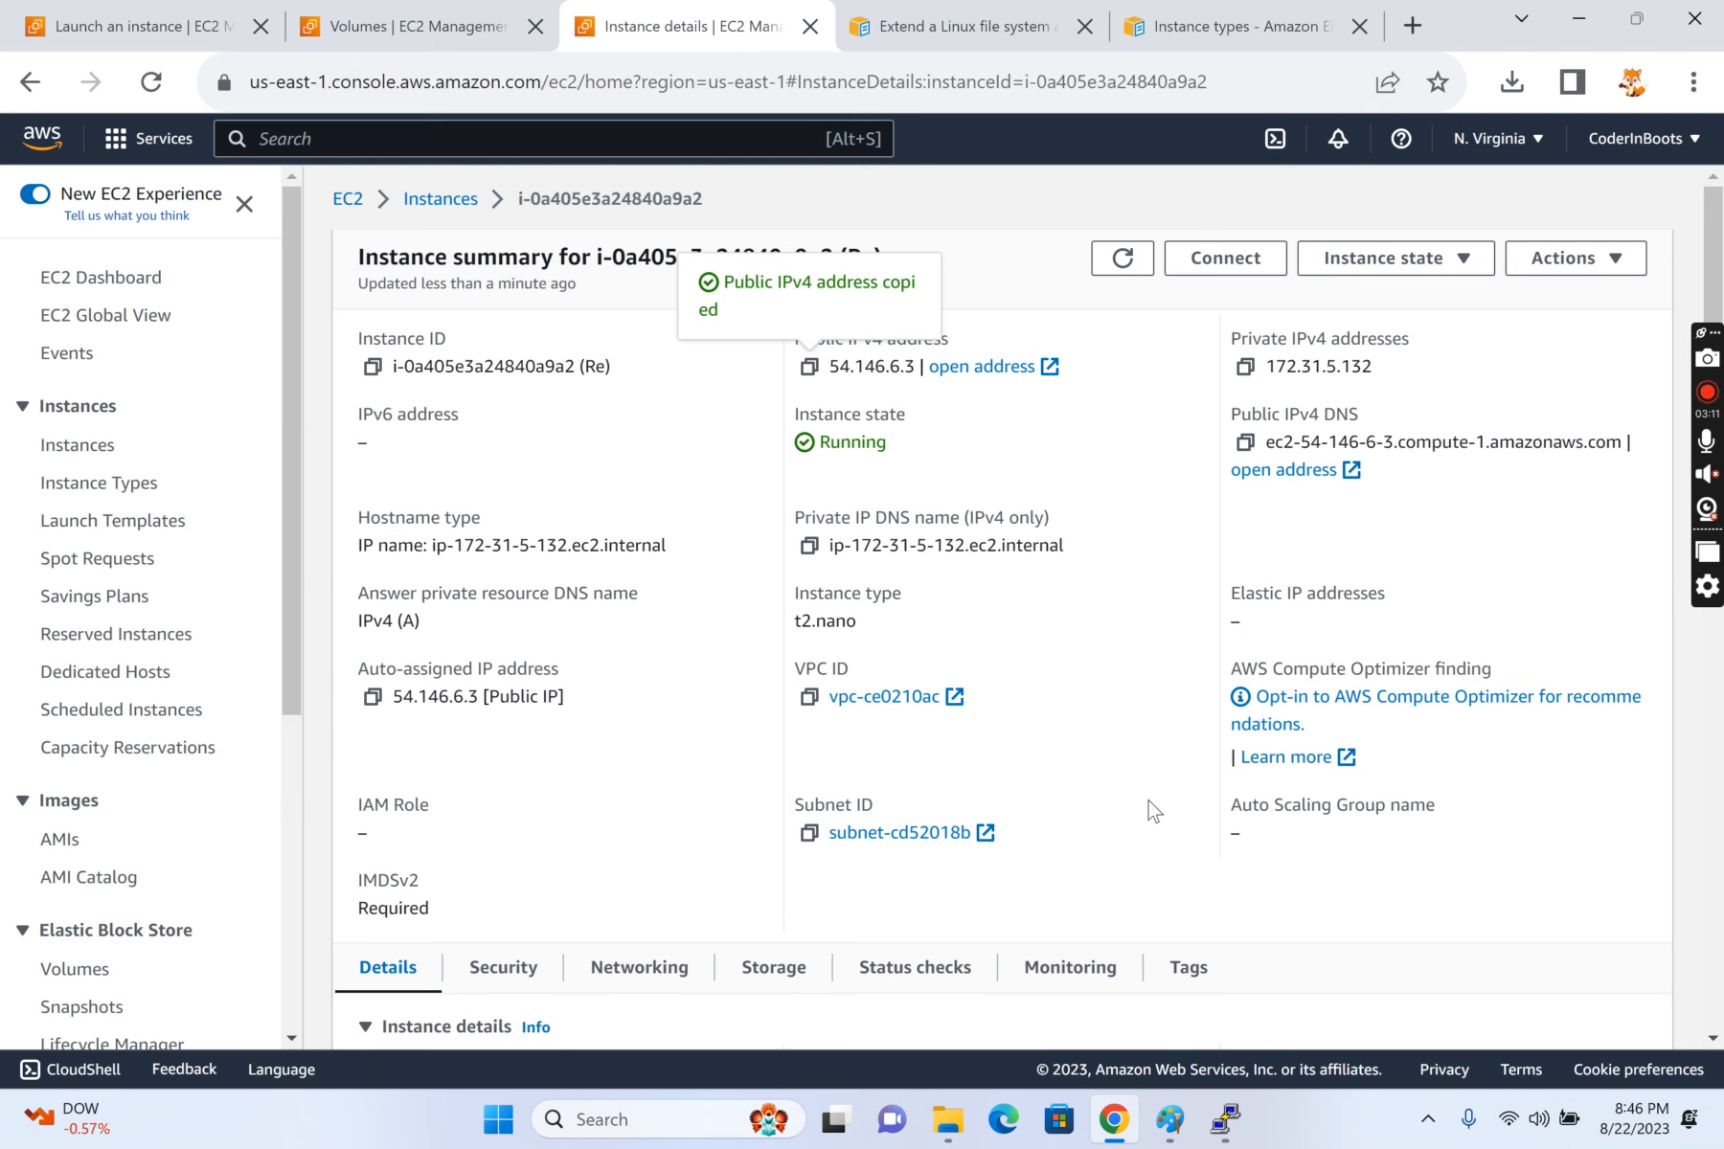
{"action": "left_click", "coordinate": [1225, 1119]}
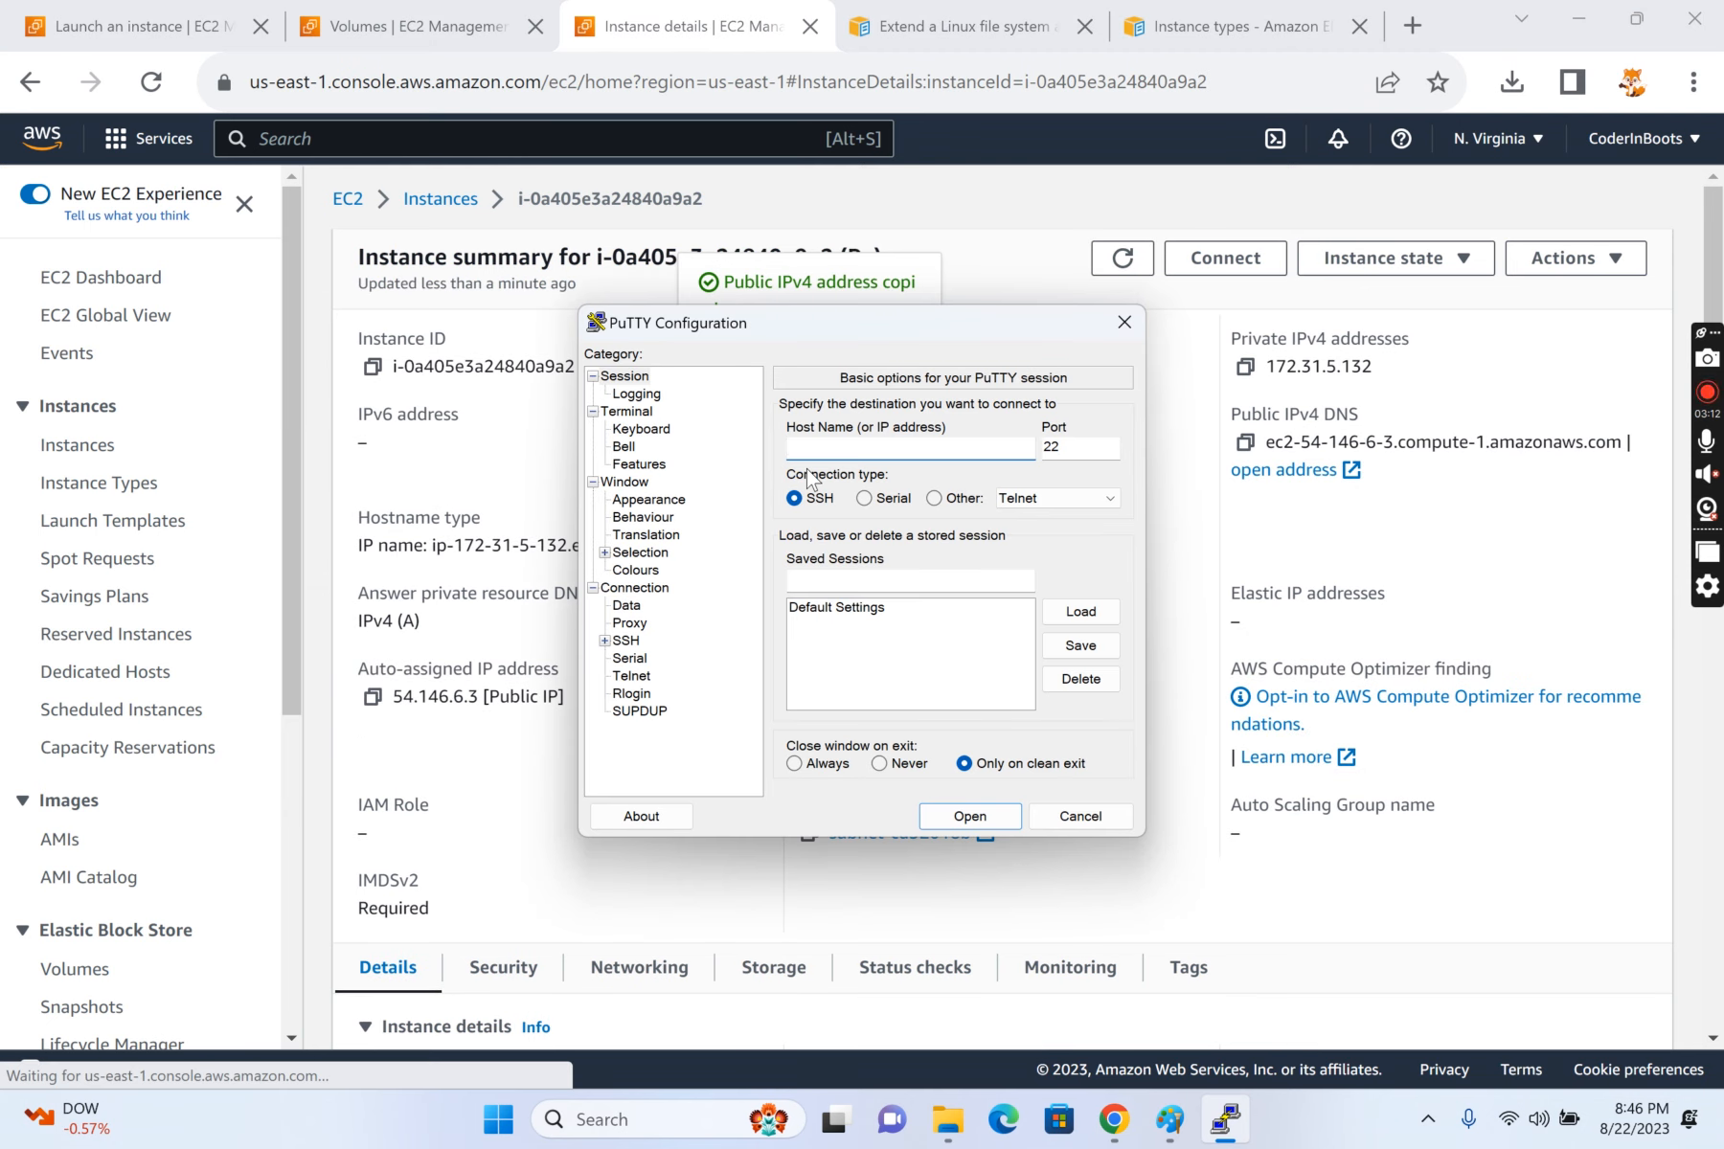
{"action": "key", "text": "ctrl+v"}
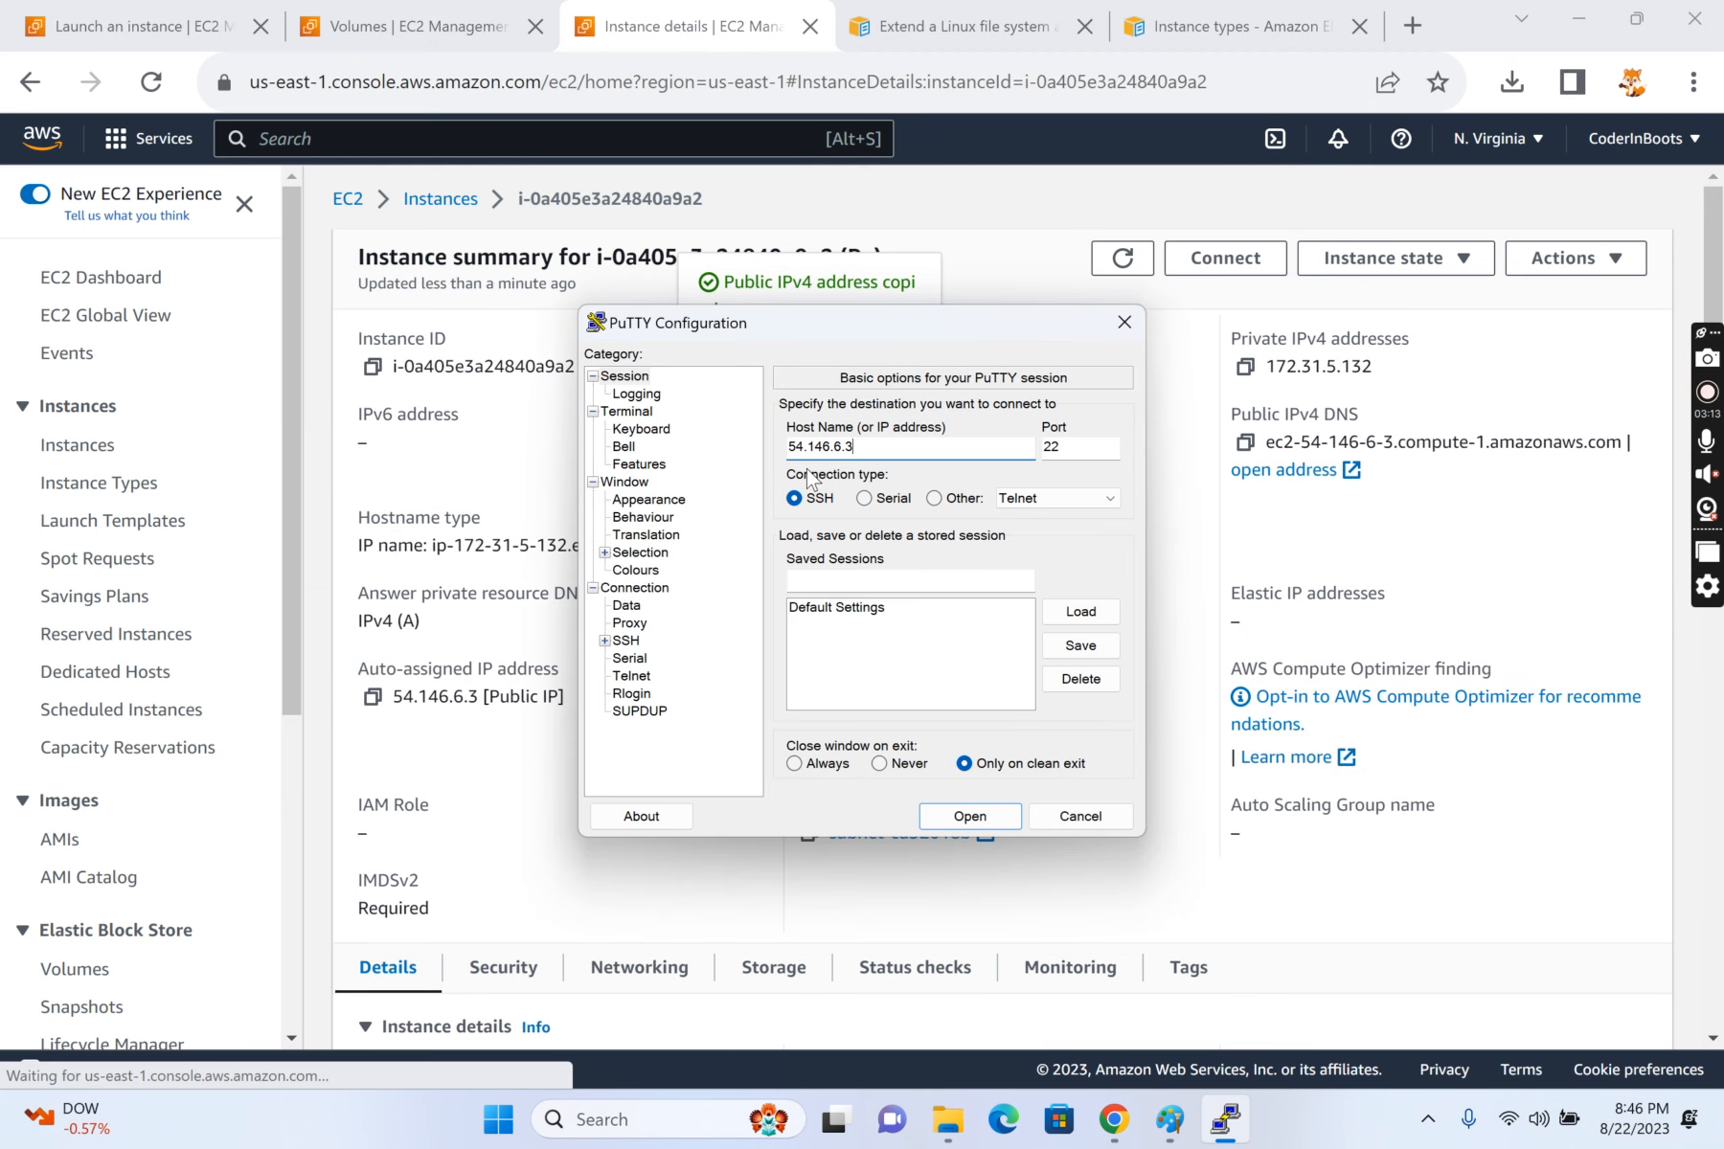
Step: Select the coder-aws private key file as the SSH authentication credential and open the PuTTY session
{"action": "left_click", "coordinate": [604, 641]}
{"action": "left_click", "coordinate": [617, 710]}
{"action": "left_click", "coordinate": [692, 718]}
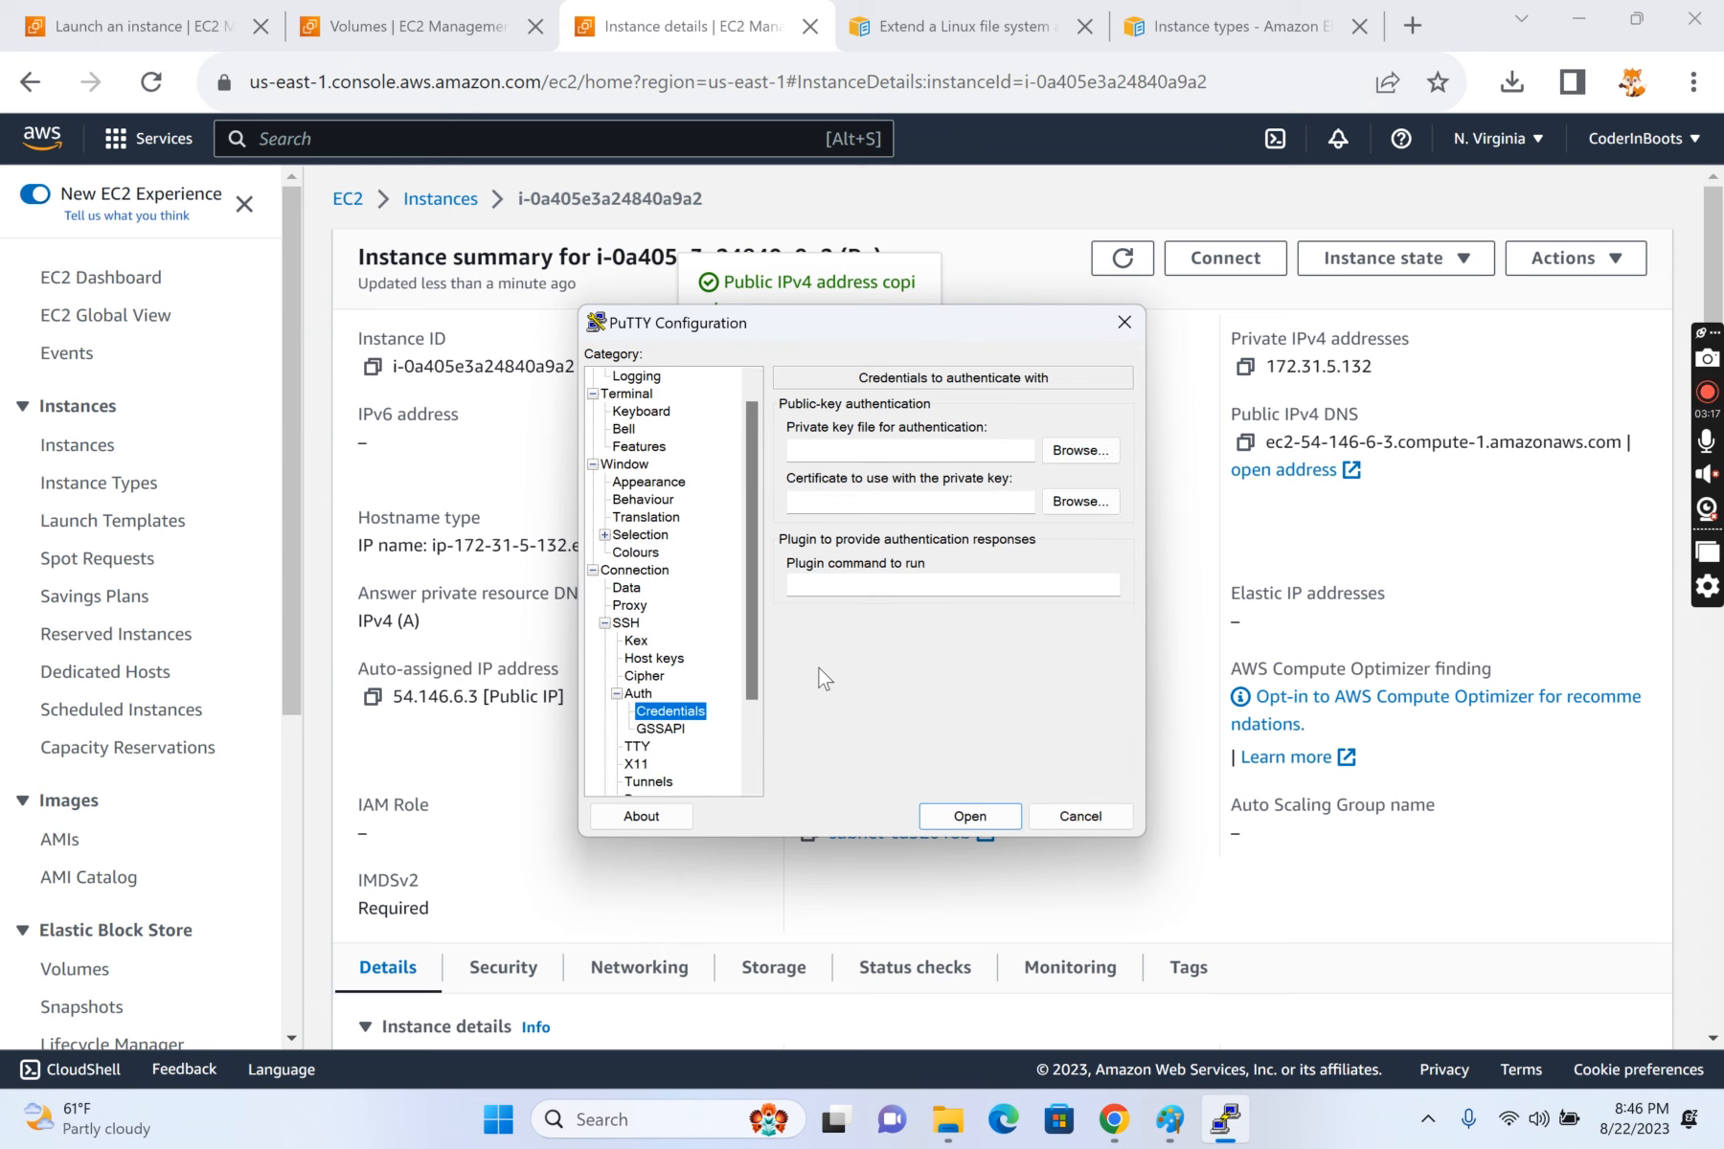
{"action": "left_click", "coordinate": [1092, 458]}
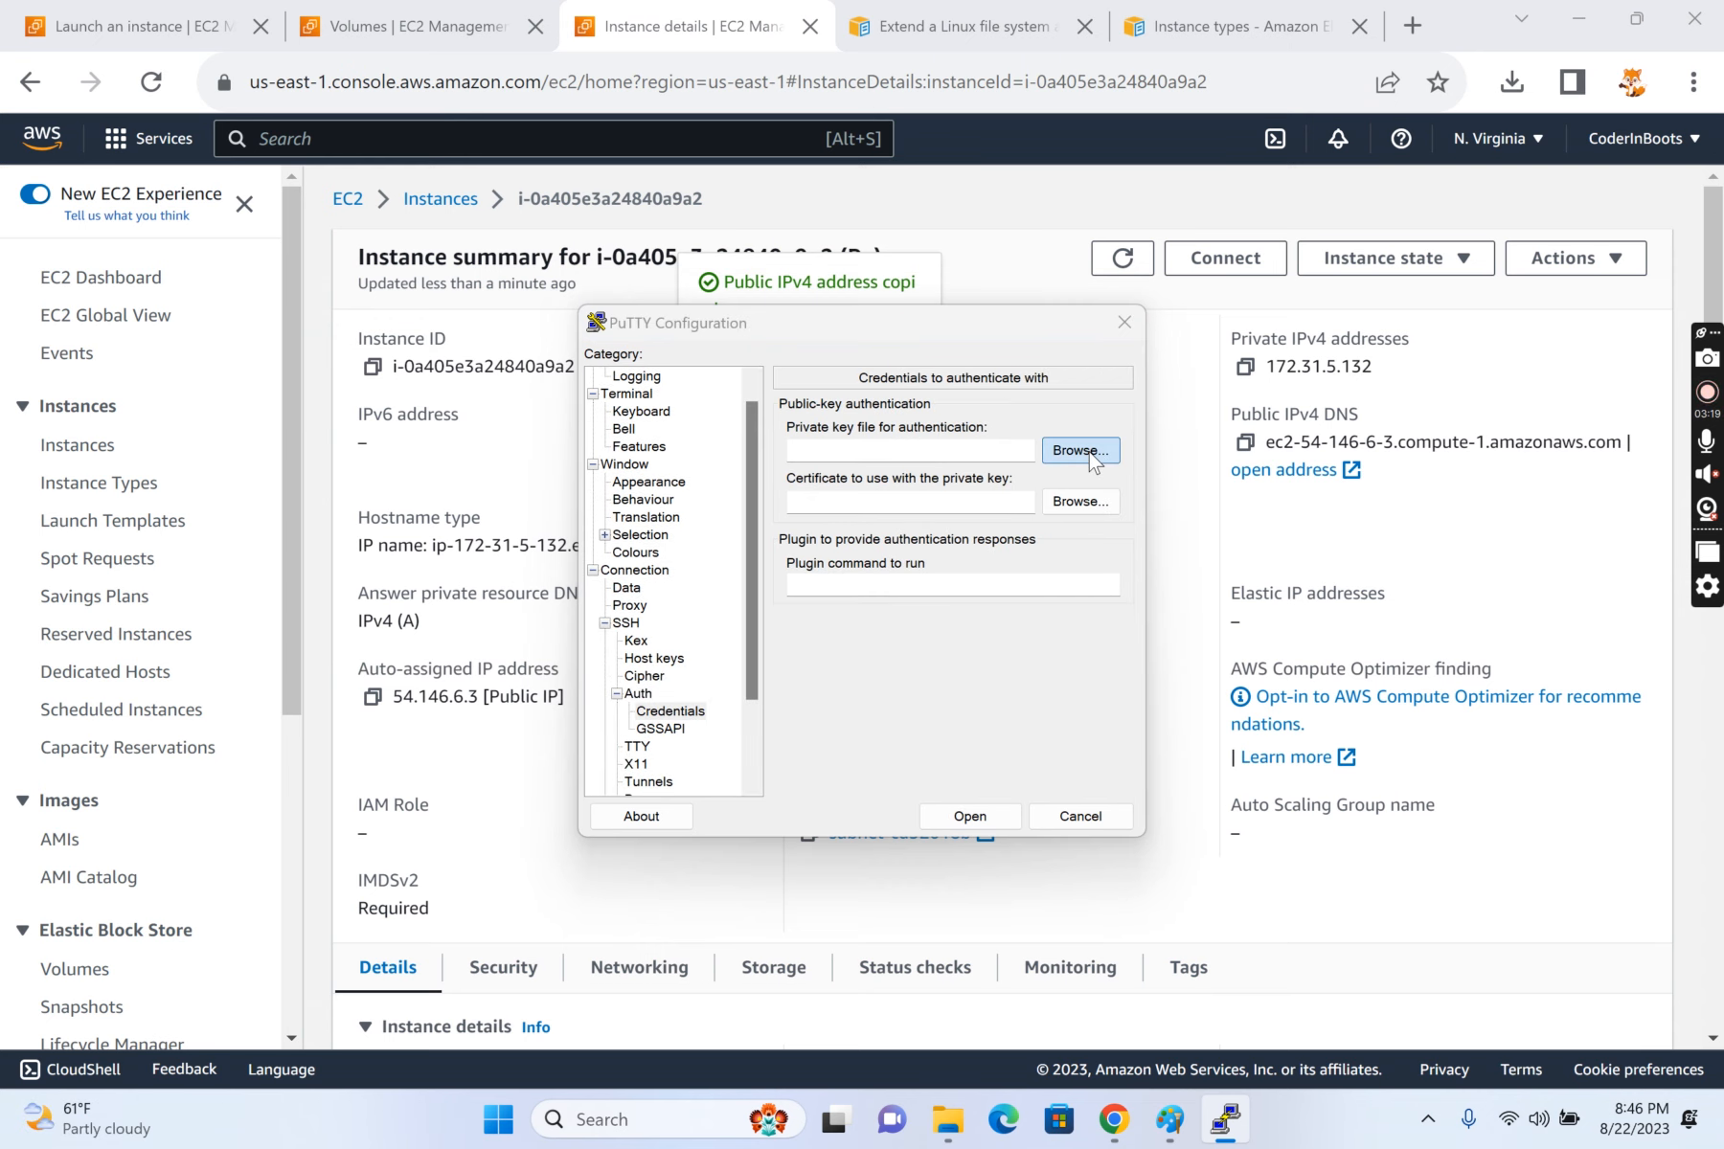
{"action": "left_click", "coordinate": [913, 565]}
{"action": "left_click", "coordinate": [1221, 906]}
{"action": "left_click", "coordinate": [962, 816]}
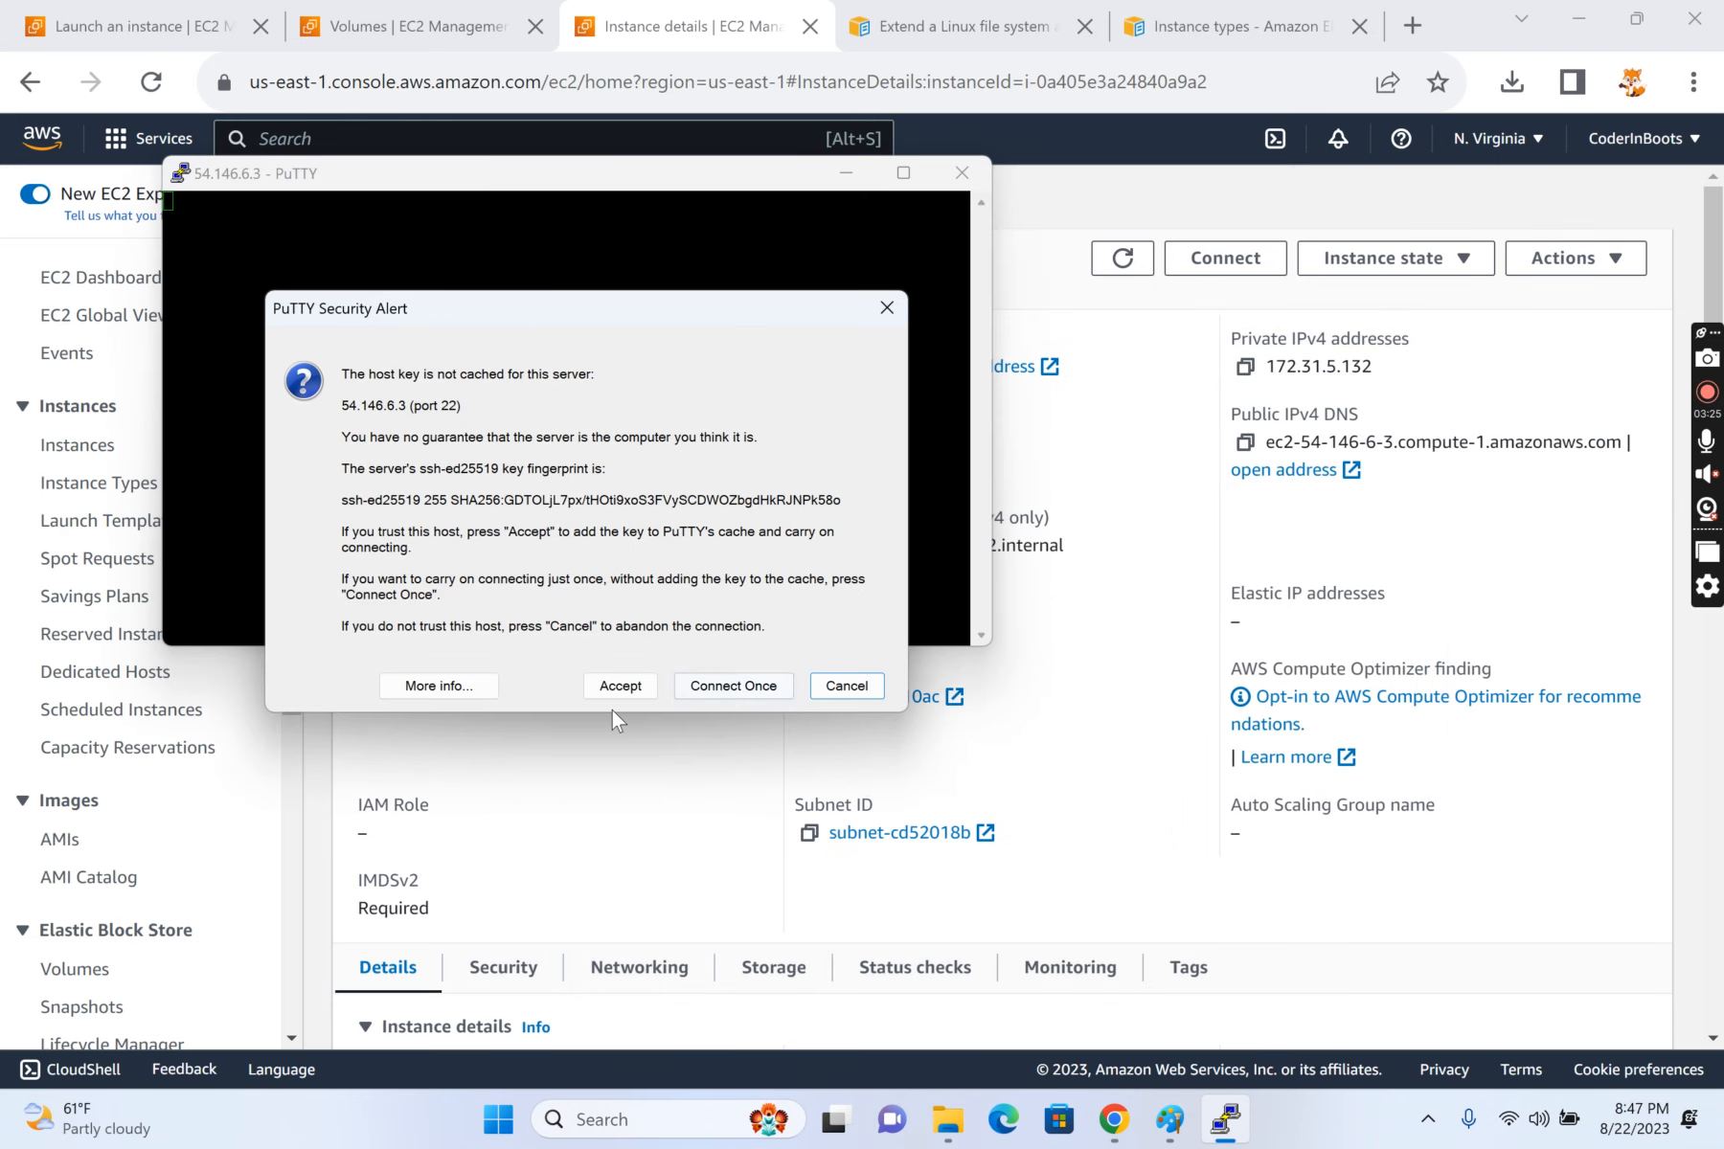
Step: Accept the server's host key and log in to the instance as ec2-user
{"action": "left_click", "coordinate": [632, 685]}
{"action": "type", "text": "ec2-user"}
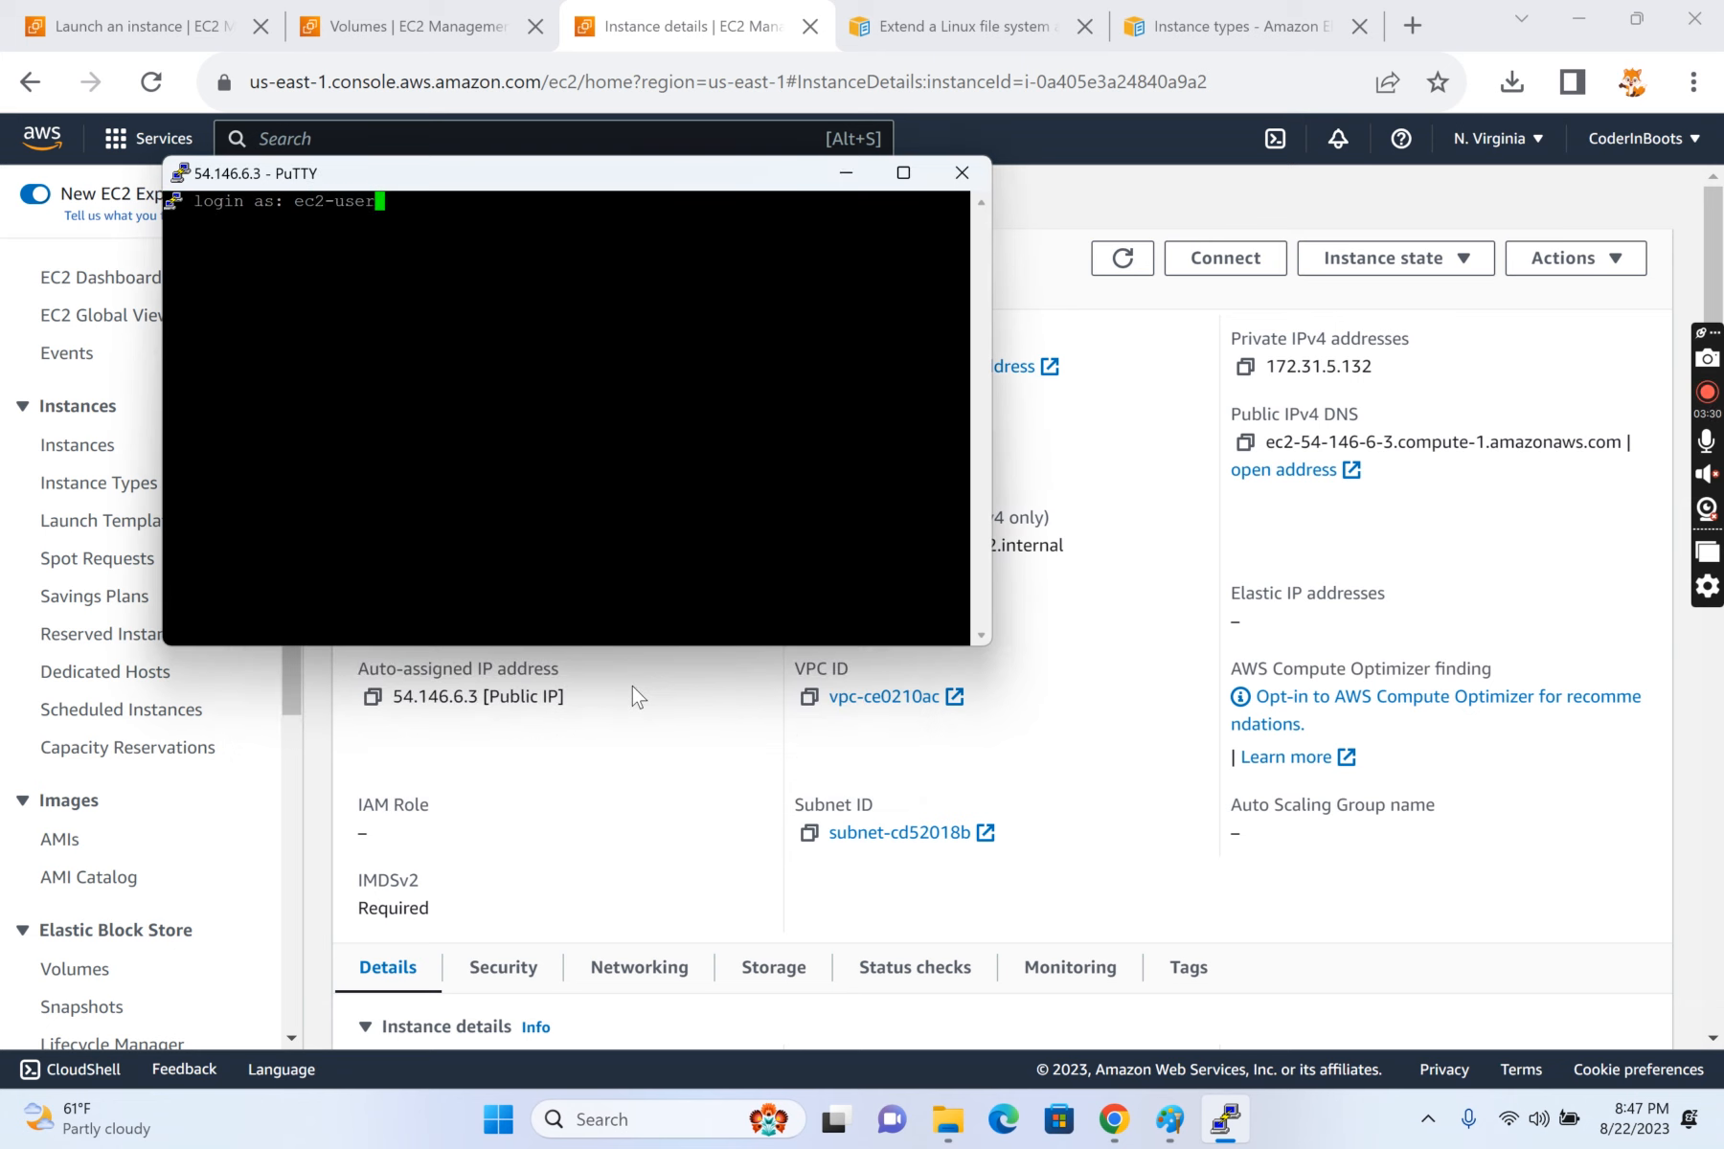
{"action": "key", "text": "Return"}
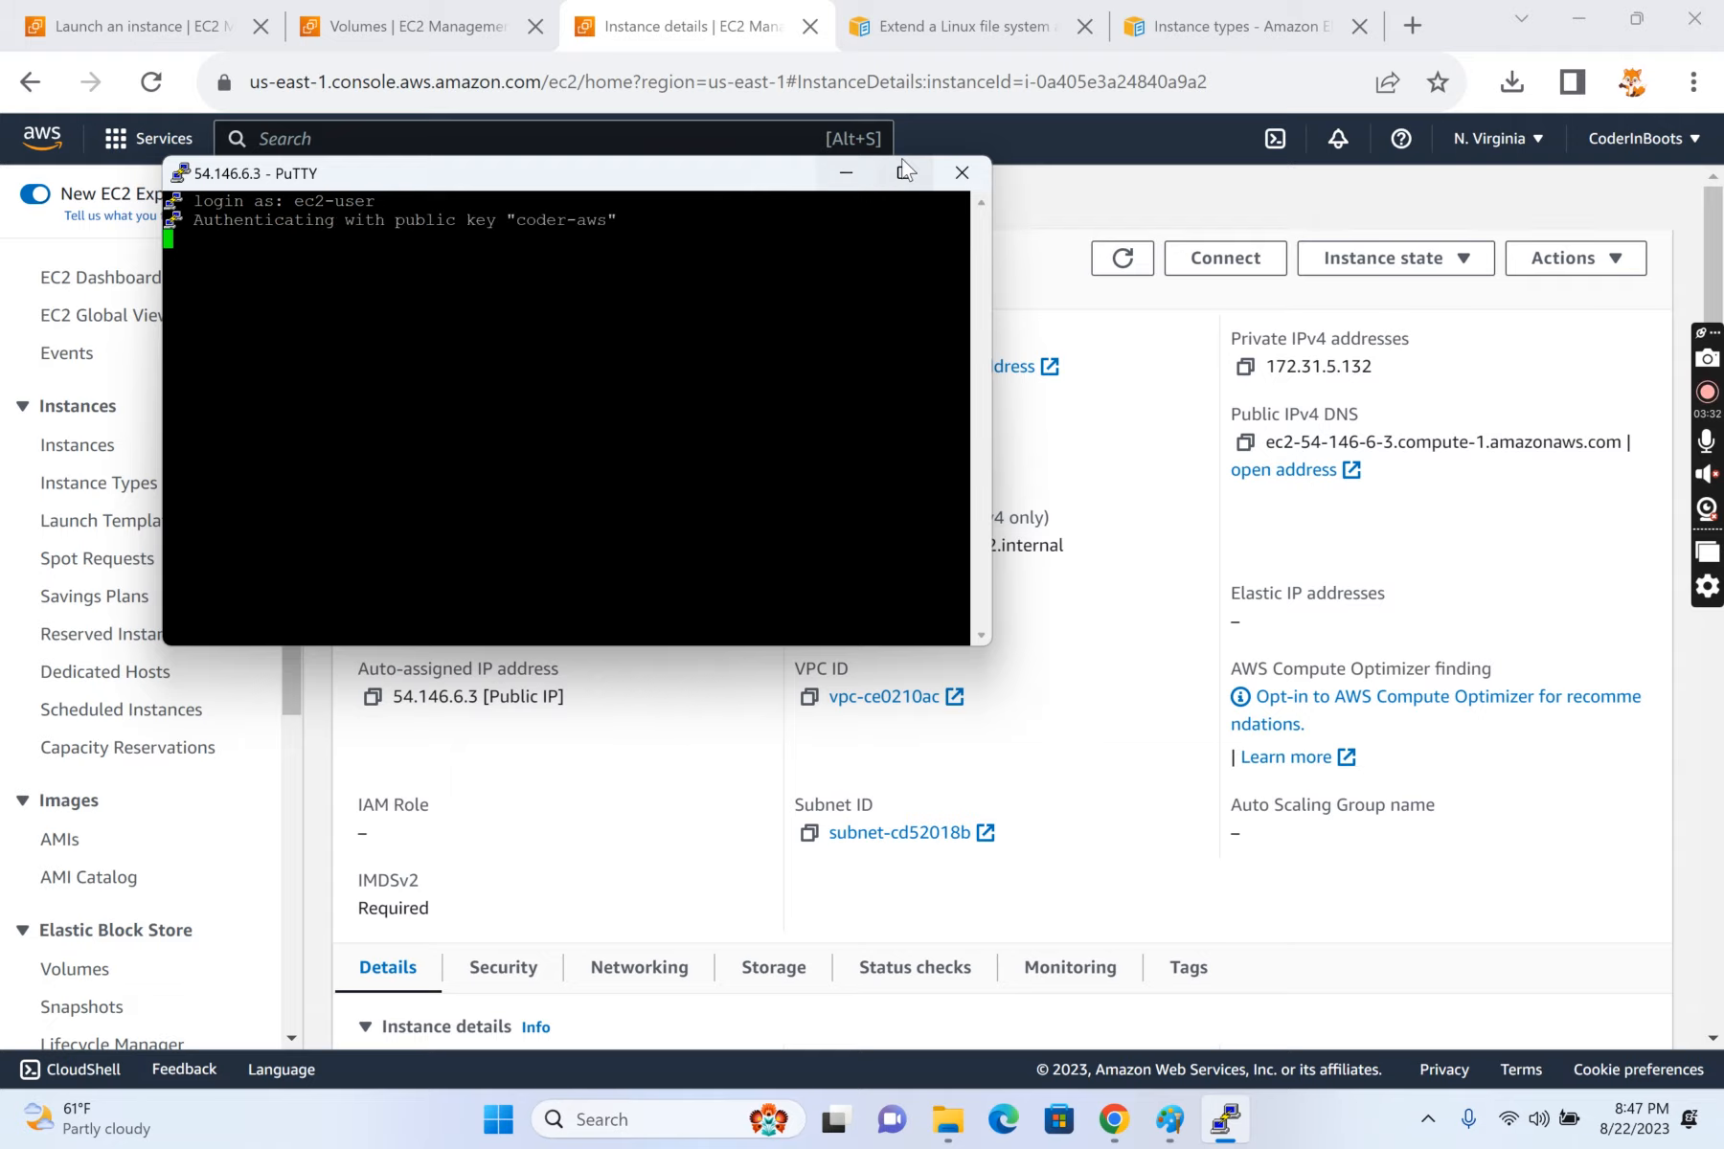
Step: Maximize the terminal window, then set its font size to 14 in the session's appearance settings and apply the change
{"action": "left_click", "coordinate": [903, 173]}
{"action": "right_click", "coordinate": [682, 10]}
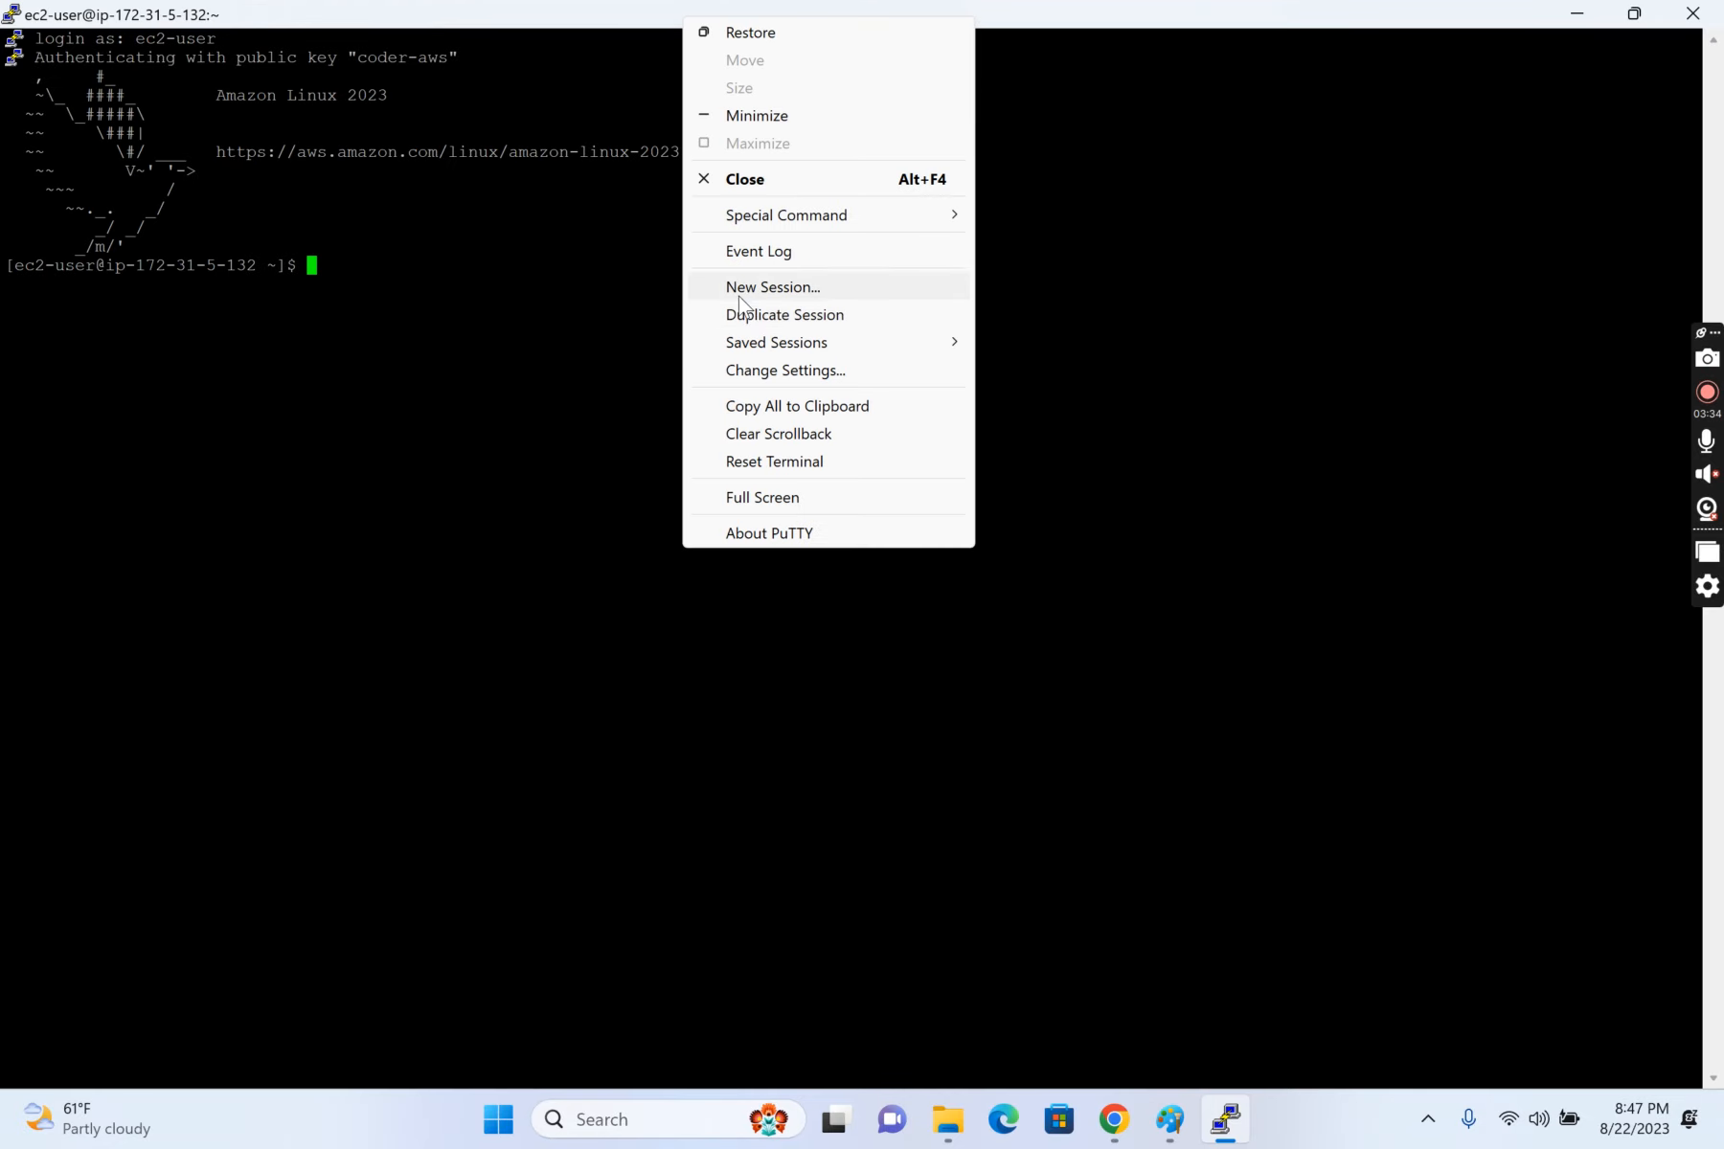
{"action": "left_click", "coordinate": [766, 372]}
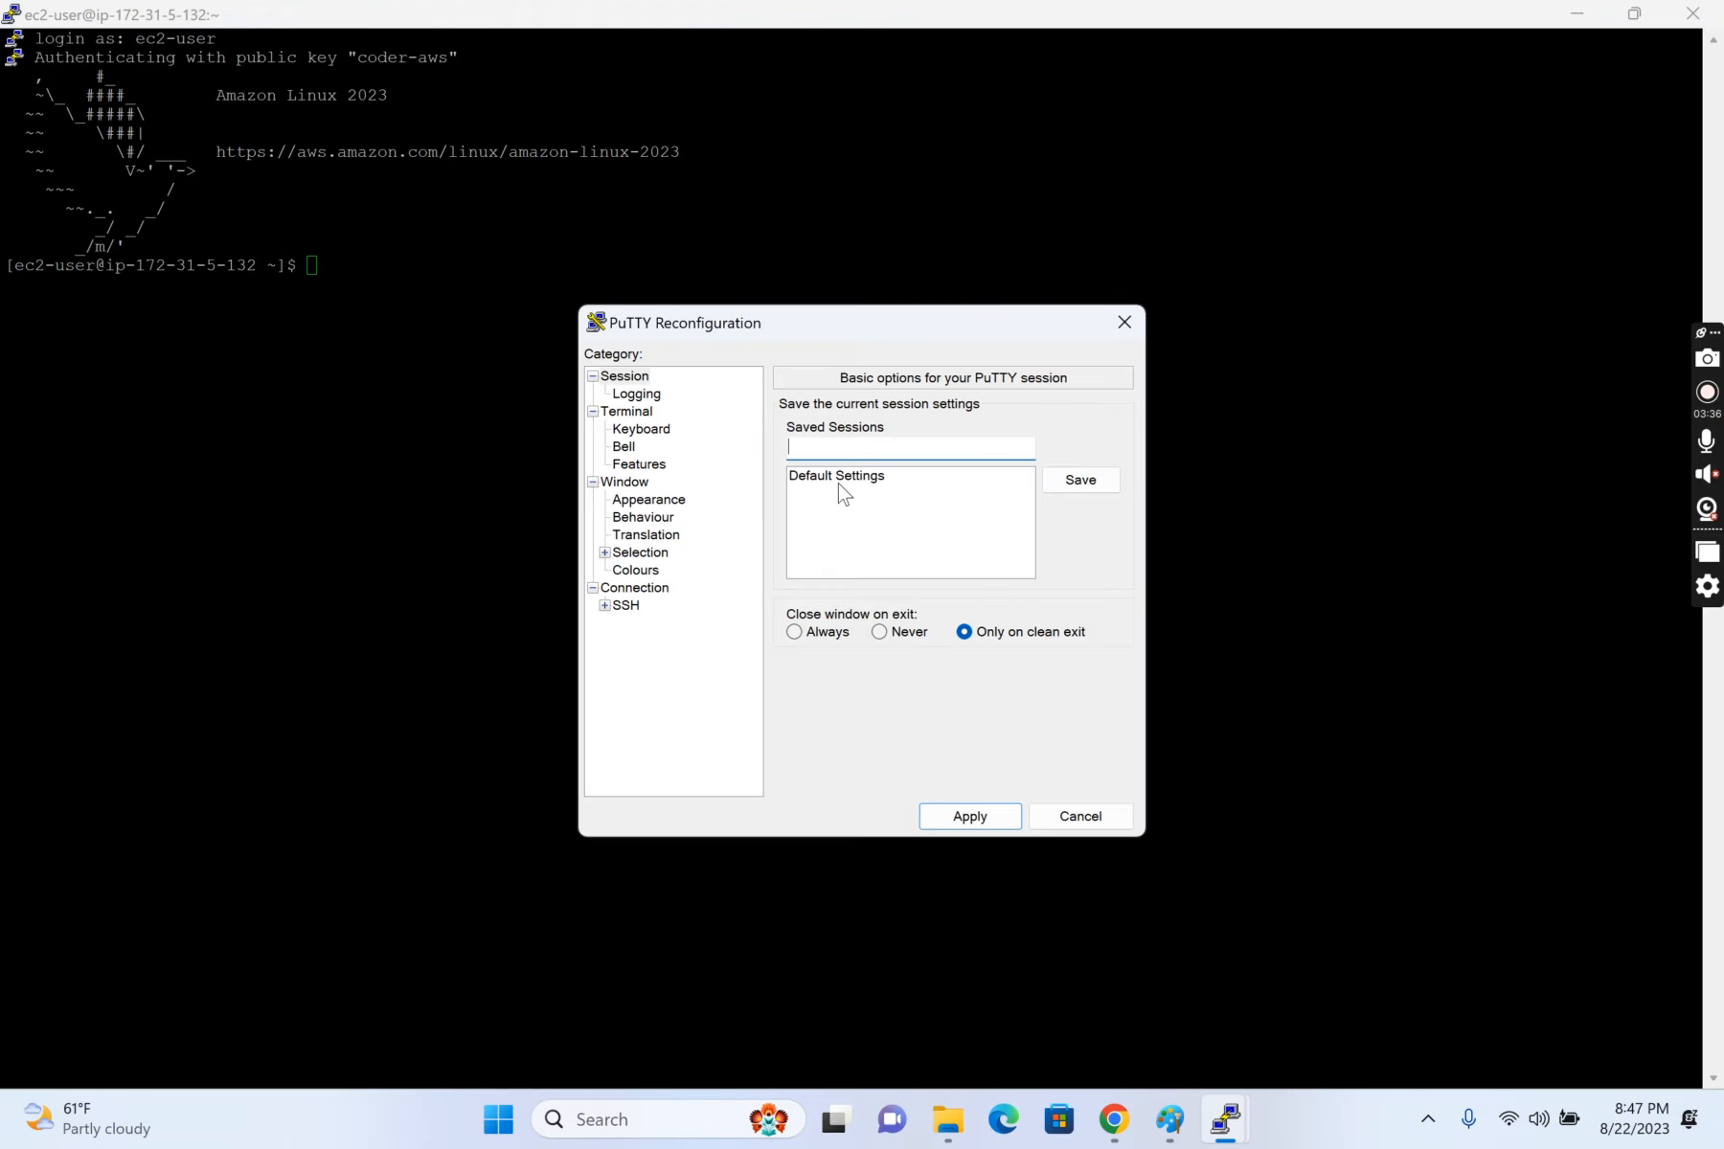
{"action": "left_click", "coordinate": [649, 500]}
{"action": "left_click", "coordinate": [1073, 547]}
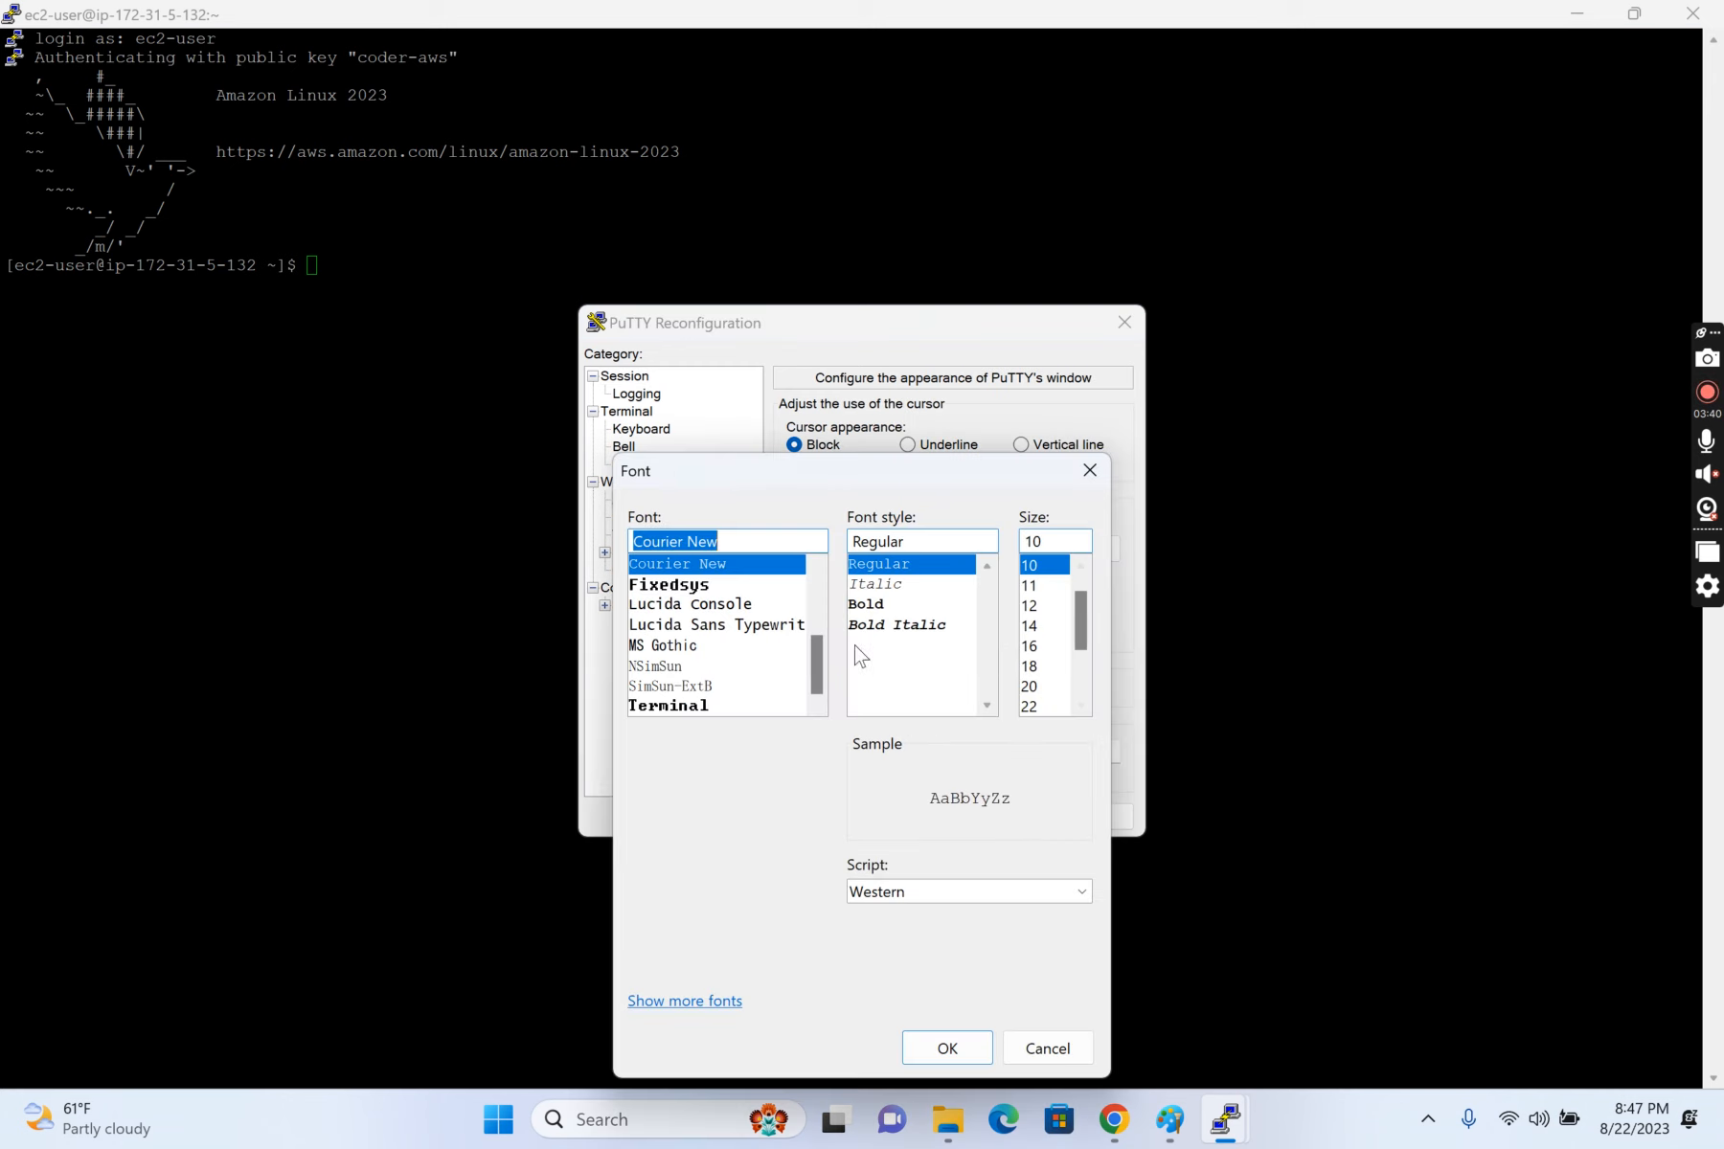
{"action": "left_click", "coordinate": [1031, 625]}
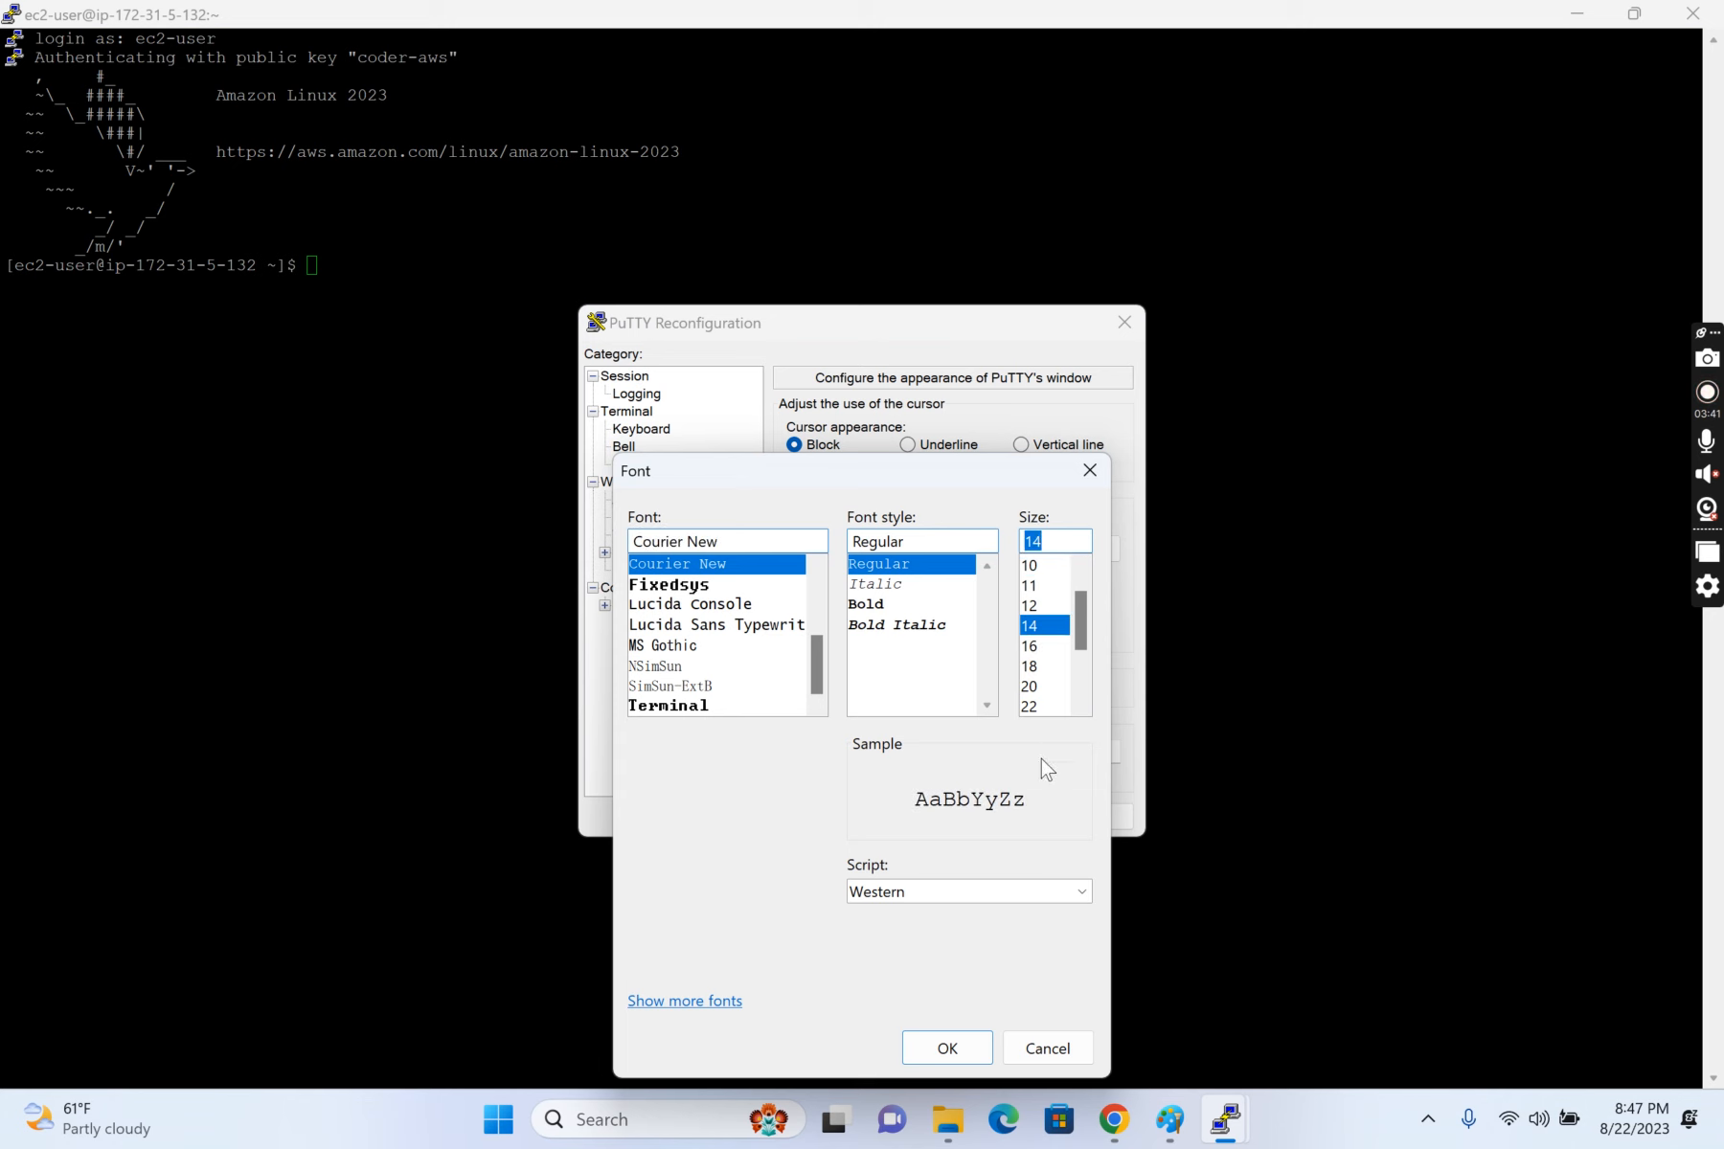
{"action": "left_click", "coordinate": [970, 1054]}
{"action": "left_click", "coordinate": [991, 813]}
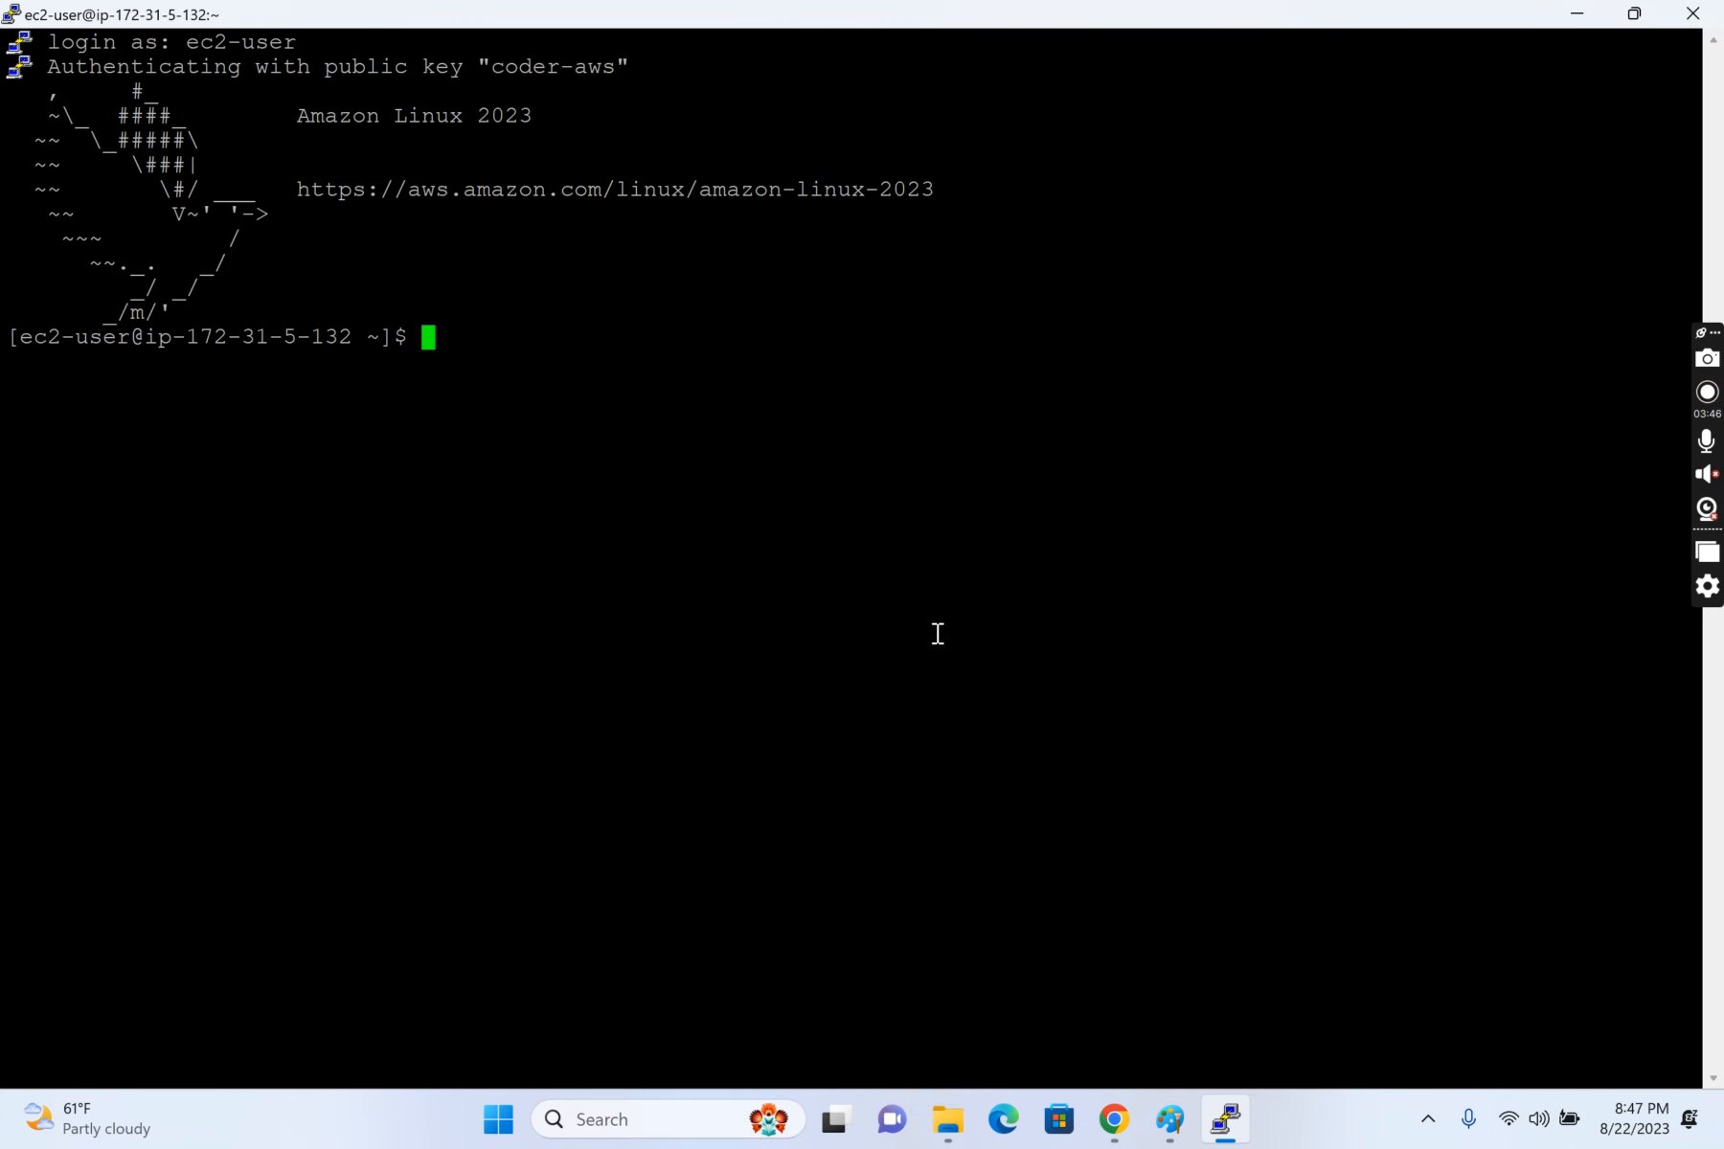
Step: Switch to the root user with "sudo su -" and list the block devices with "lsblk"
{"action": "type", "text": "sudo su -"}
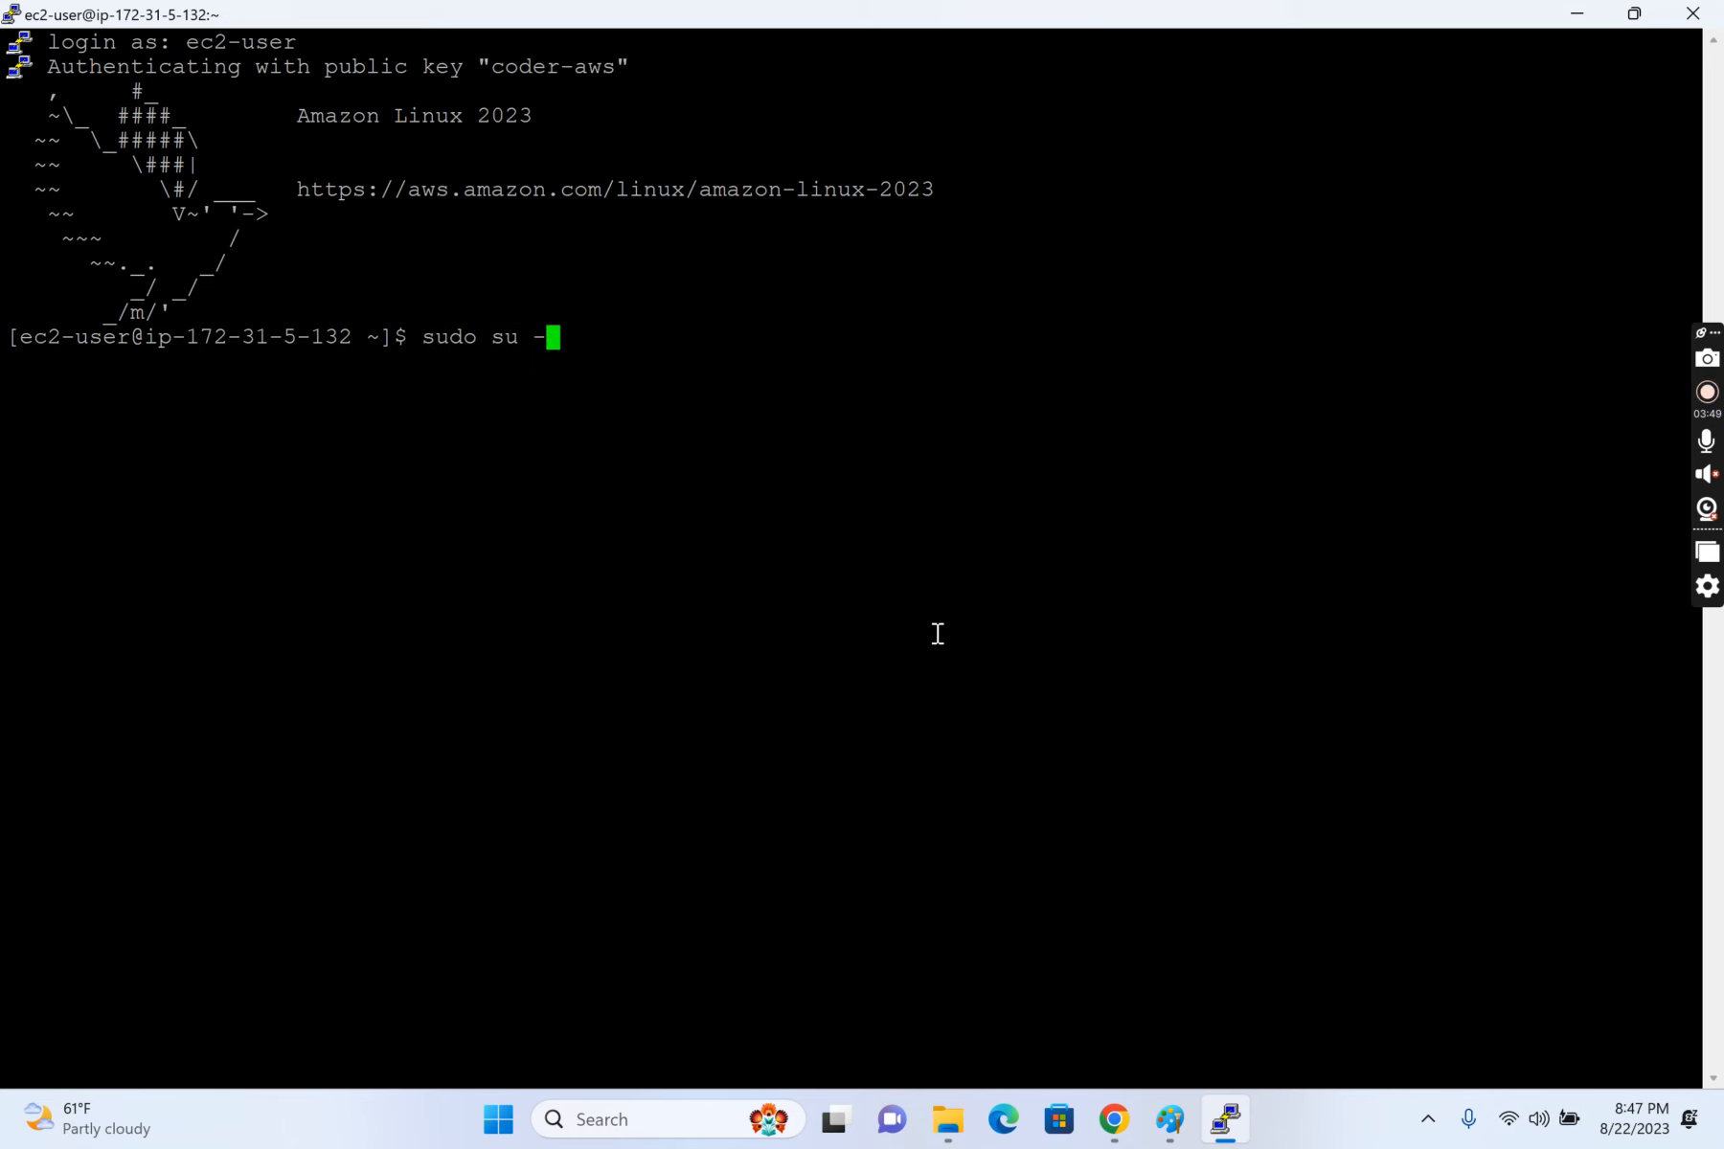
{"action": "key", "text": "Return"}
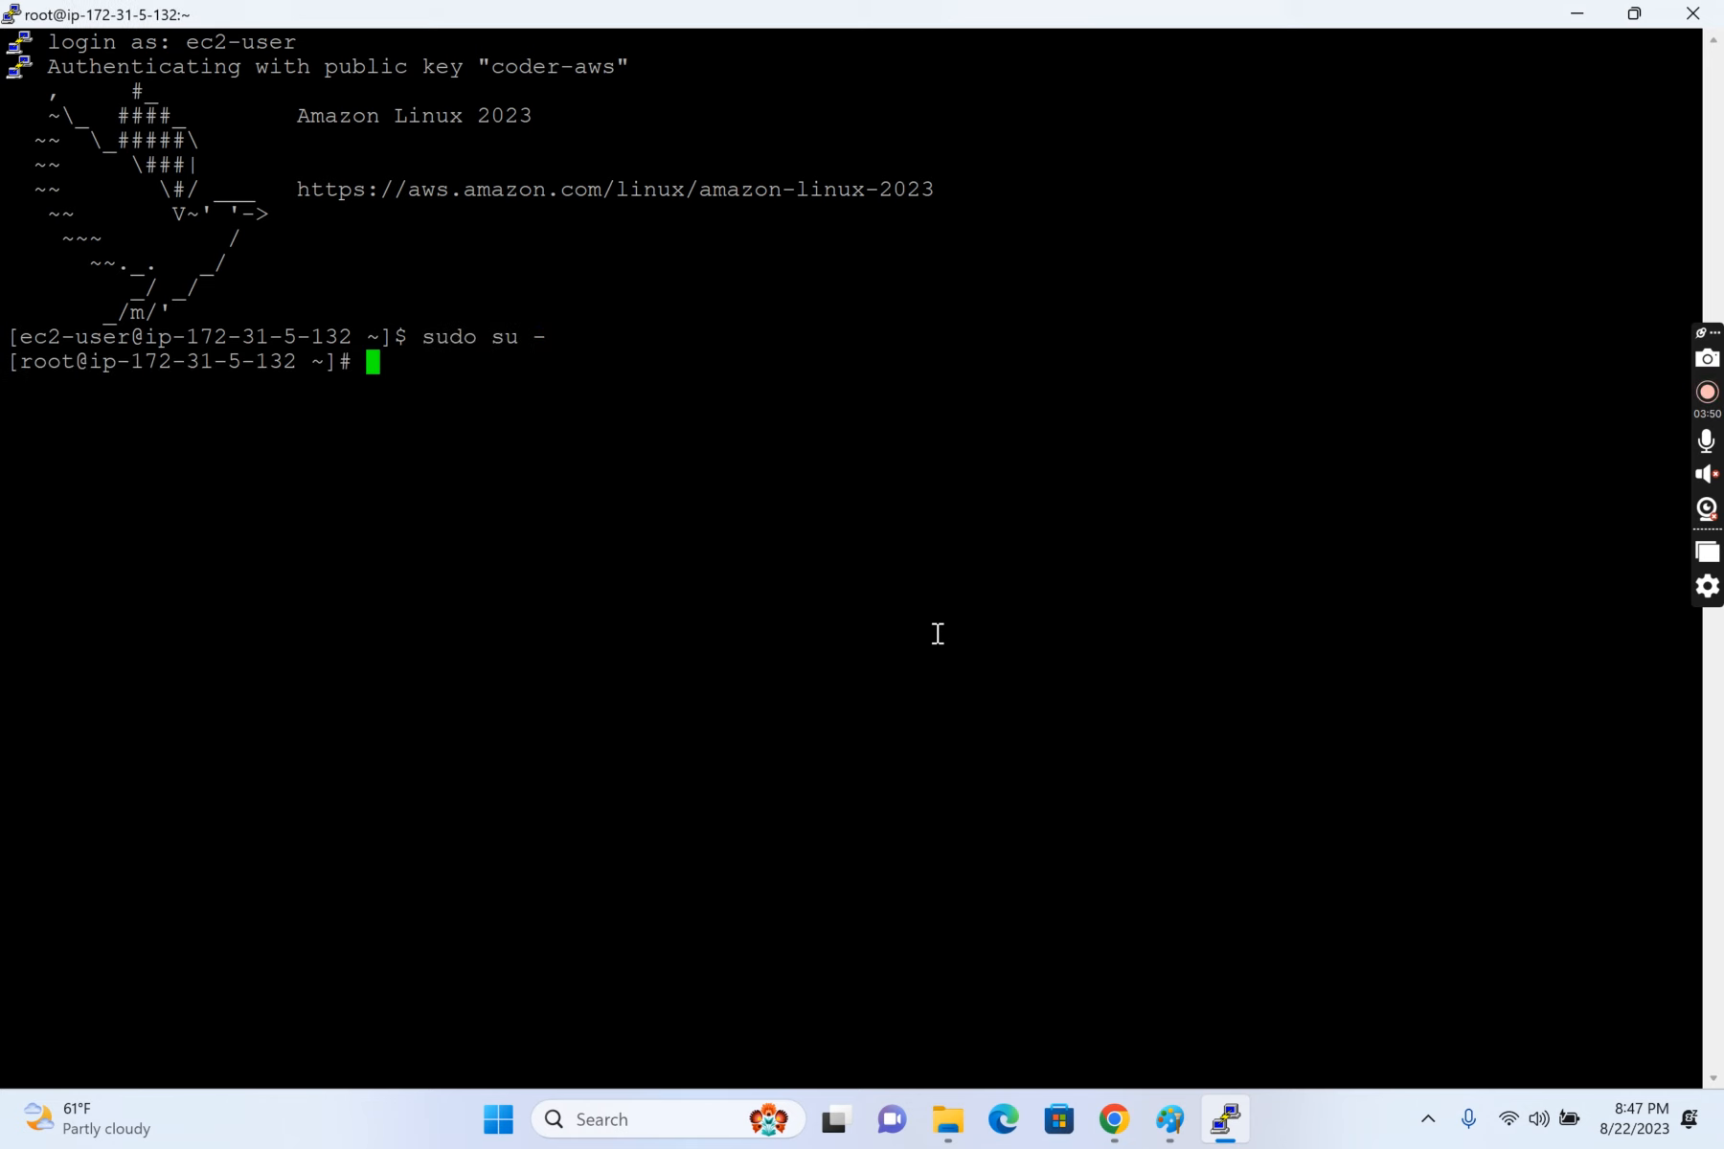
{"action": "type", "text": "lsblks"}
{"action": "key", "text": "BackSpace"}
{"action": "key", "text": "Return"}
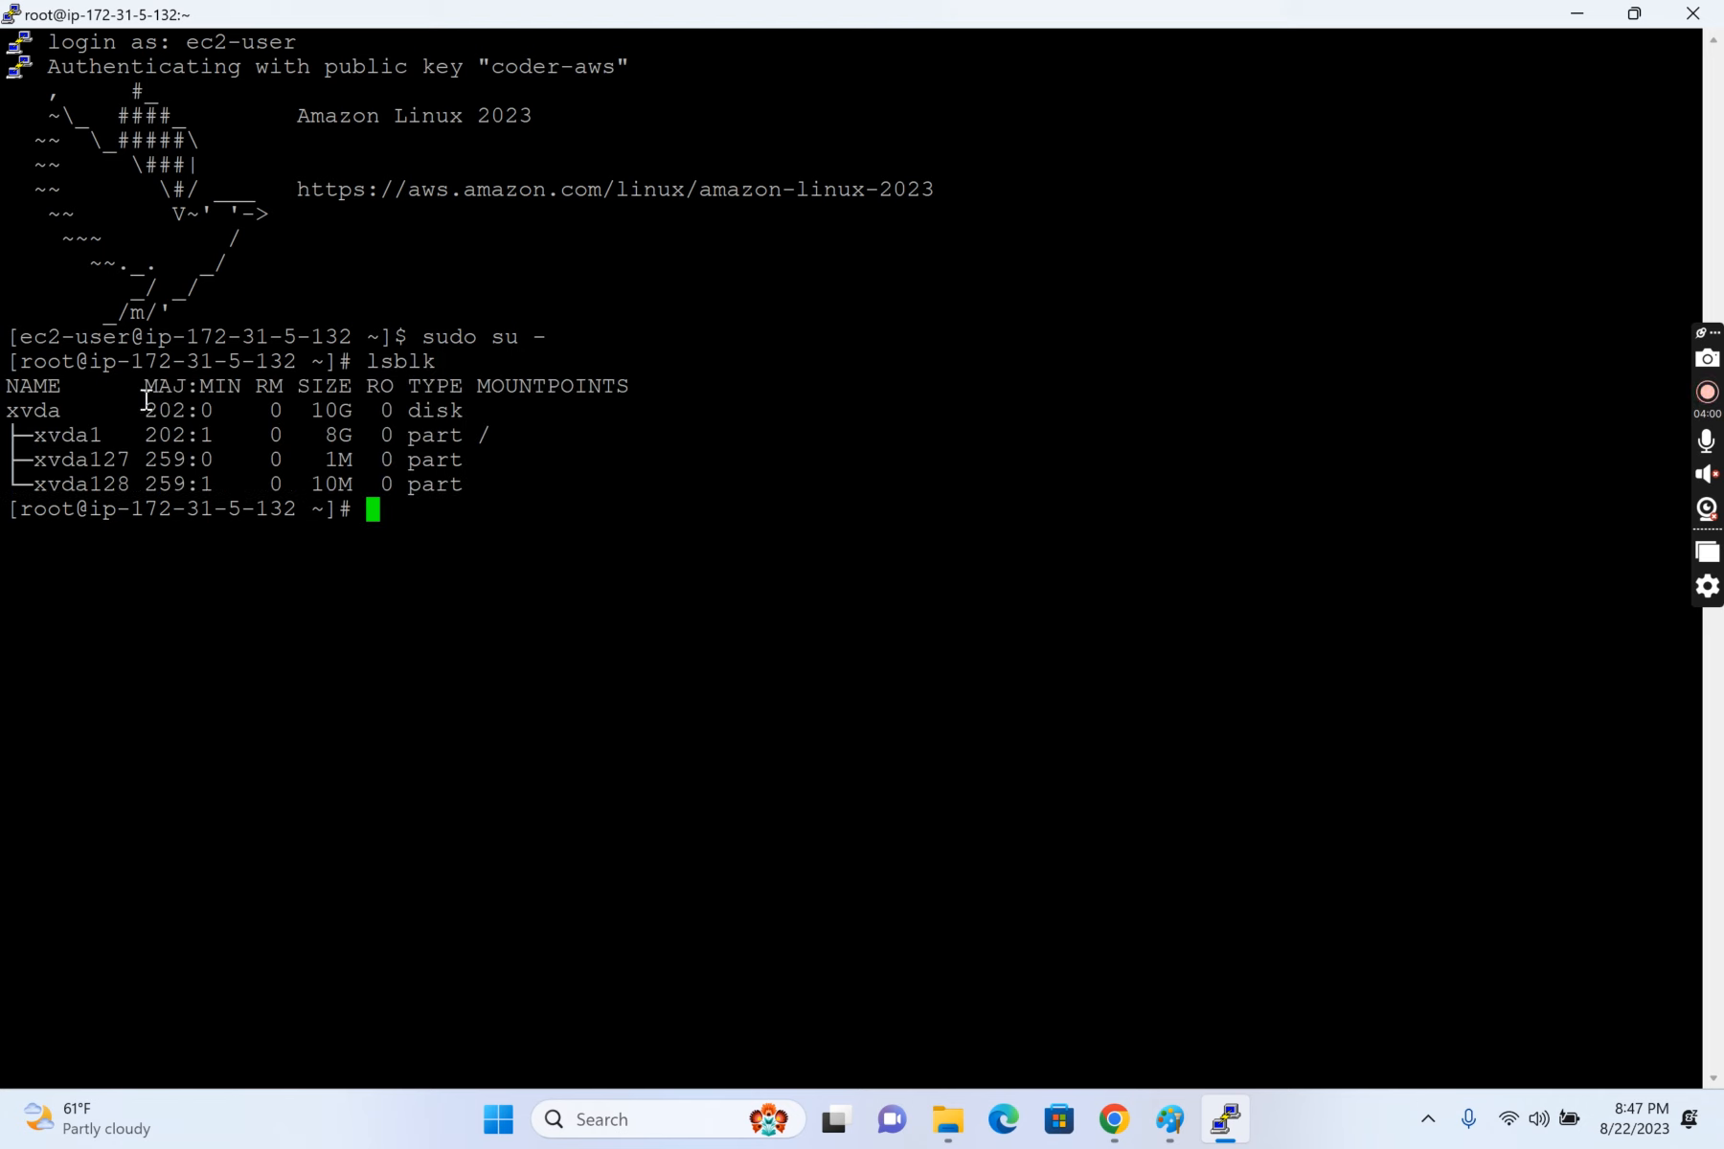
Step: Compare the size of the xvda disk with that of its root partition xvda1 in the lsblk output
{"action": "left_click_drag", "start_coordinate": [6, 411], "coordinate": [69, 413]}
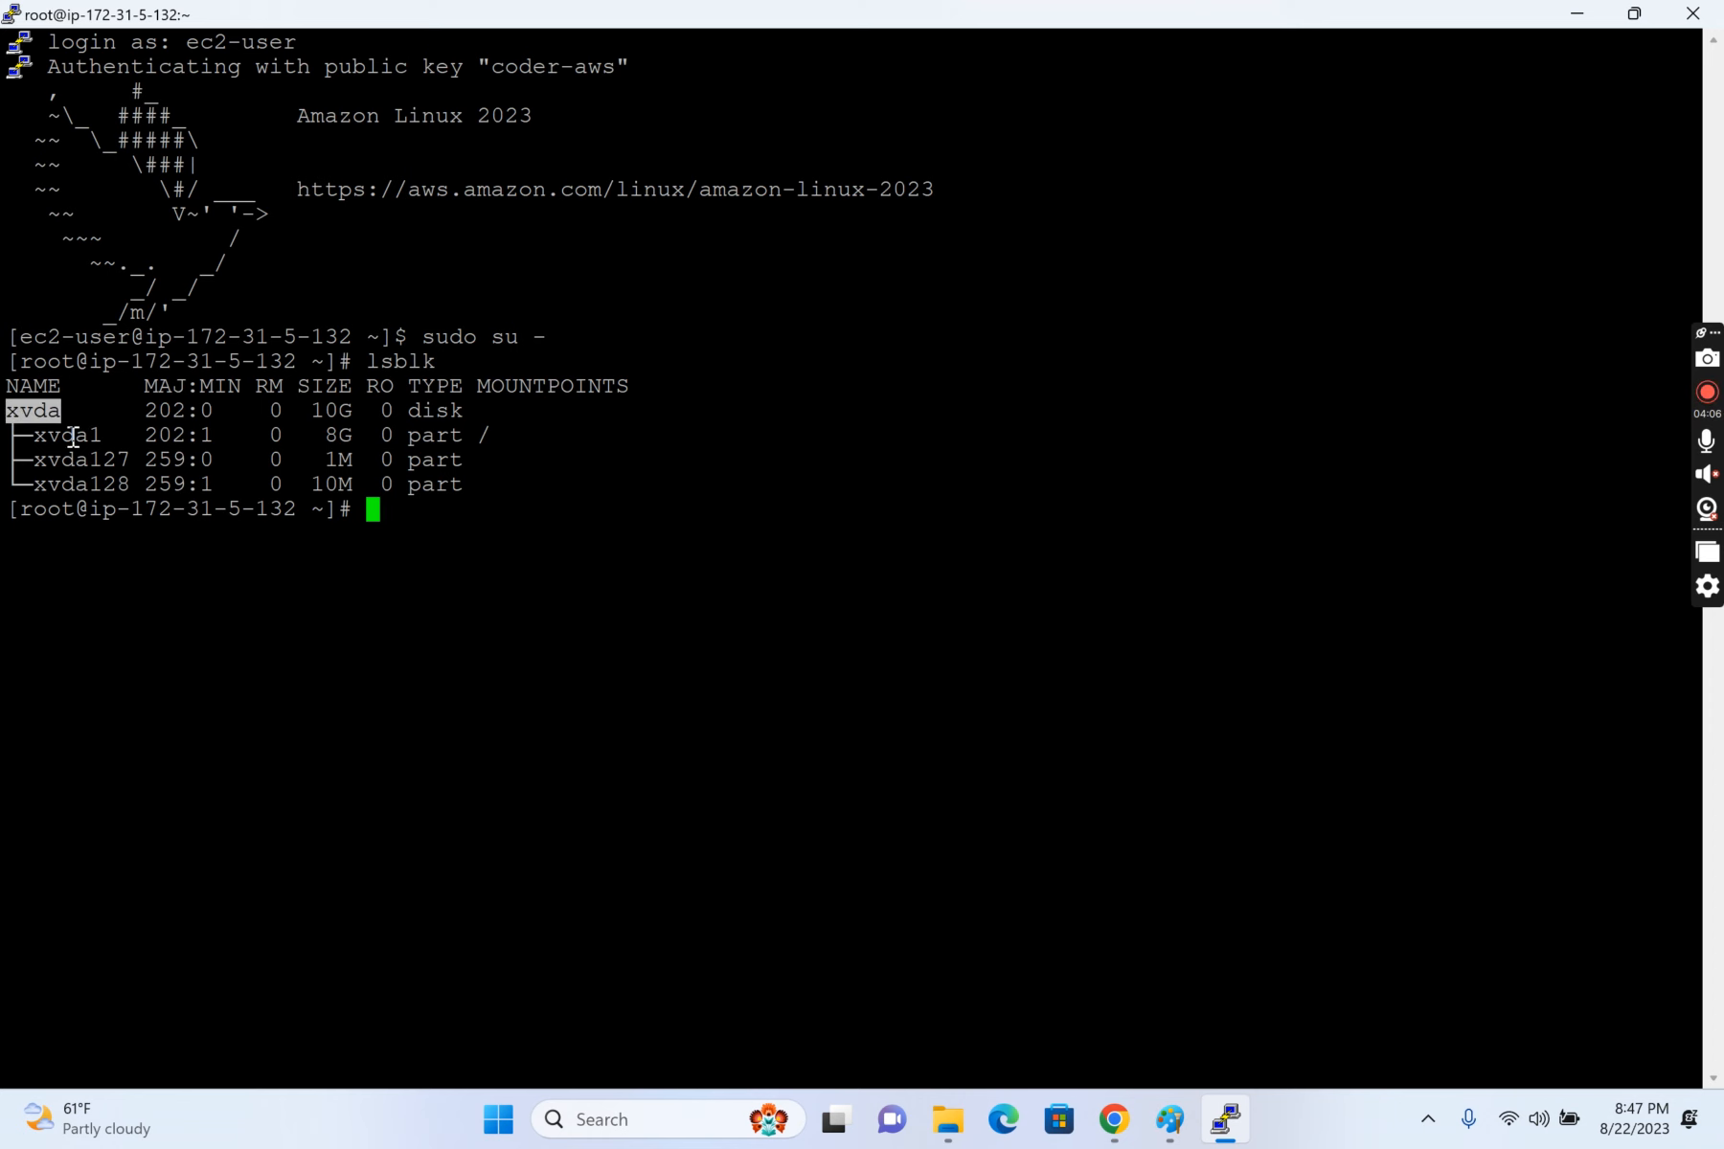
{"action": "left_click_drag", "start_coordinate": [323, 435], "coordinate": [624, 427]}
{"action": "left_click_drag", "start_coordinate": [316, 433], "coordinate": [352, 409]}
{"action": "left_click", "coordinate": [332, 434]}
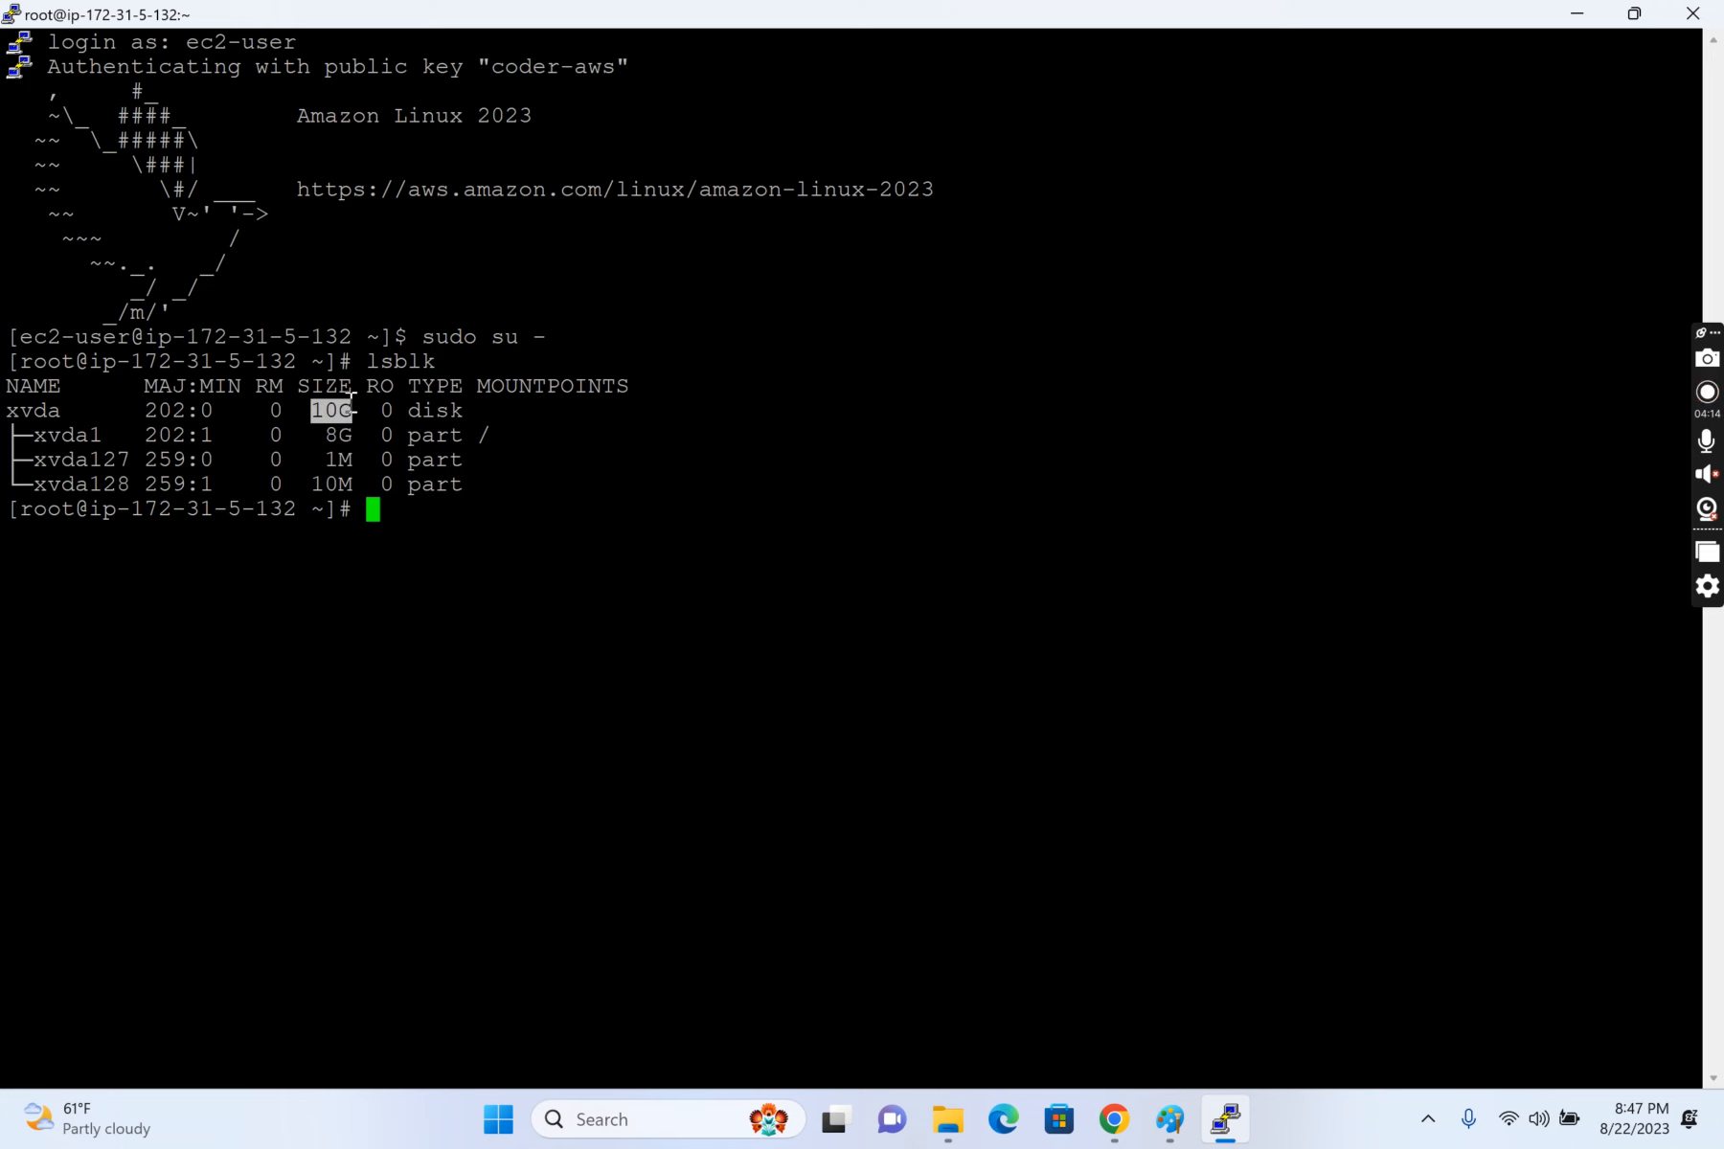
{"action": "left_click_drag", "start_coordinate": [325, 434], "coordinate": [695, 427]}
{"action": "left_click", "coordinate": [700, 416]}
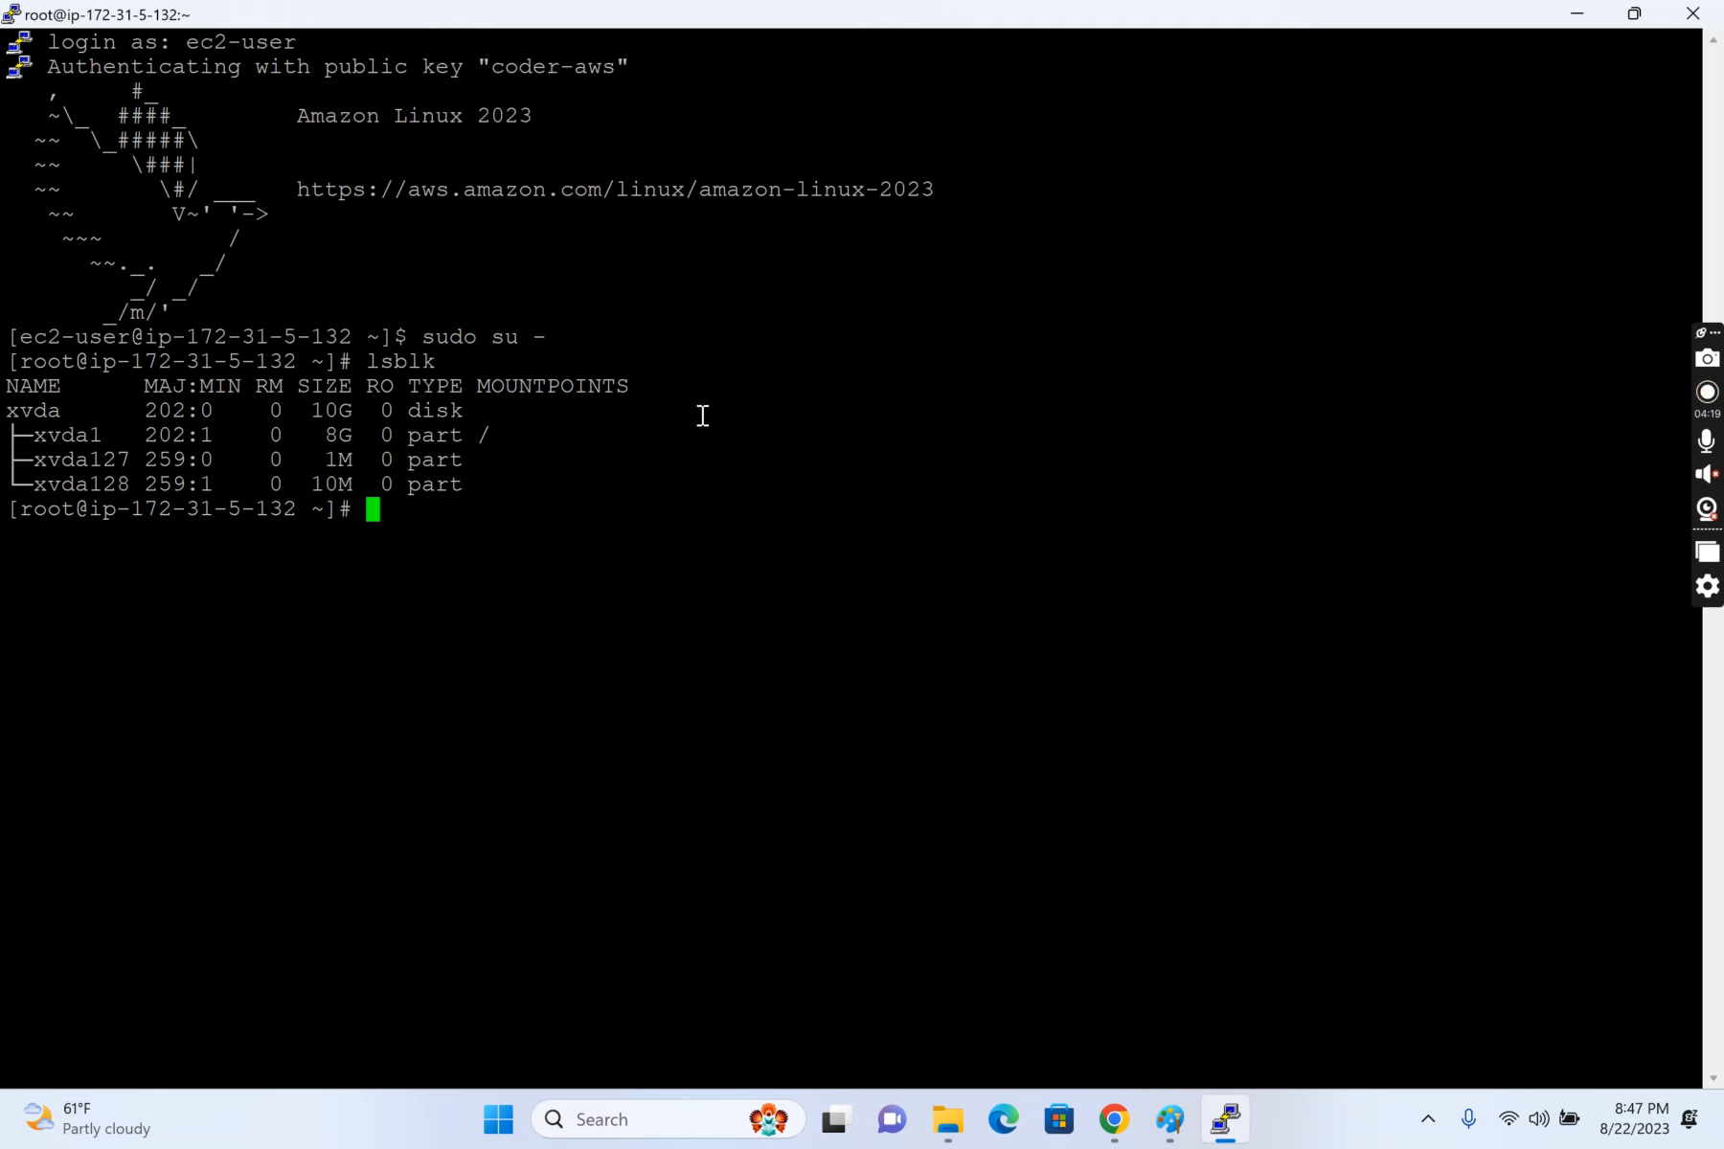